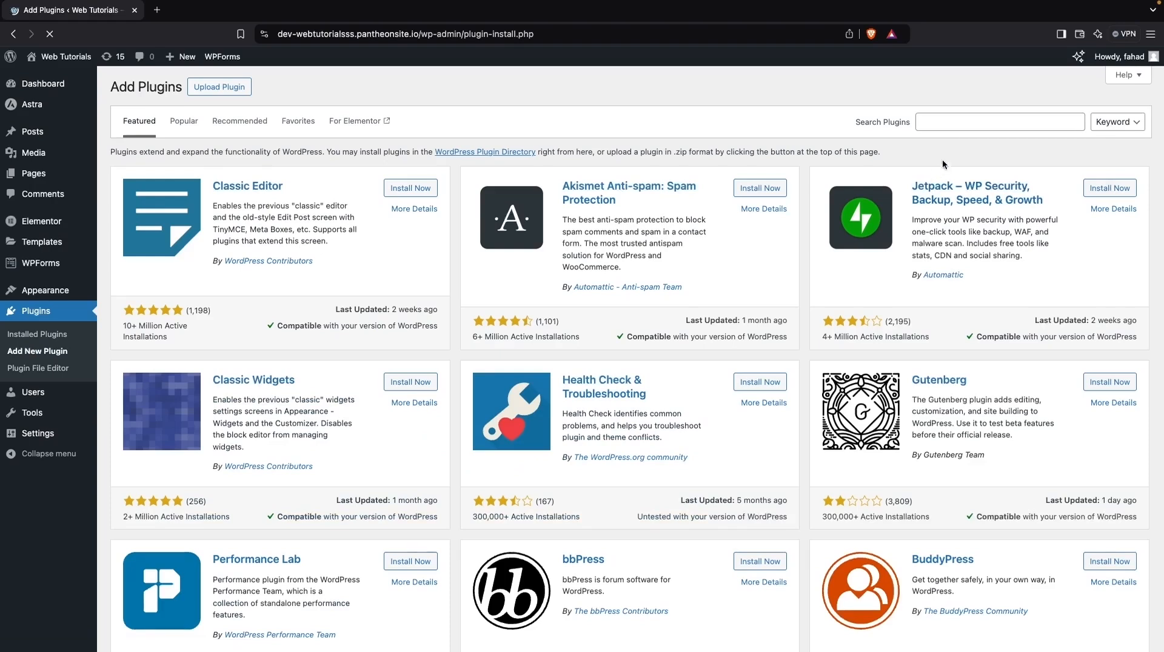
- Search the plugin directory for "elementor"
{"action": "left_click", "coordinate": [952, 127]}
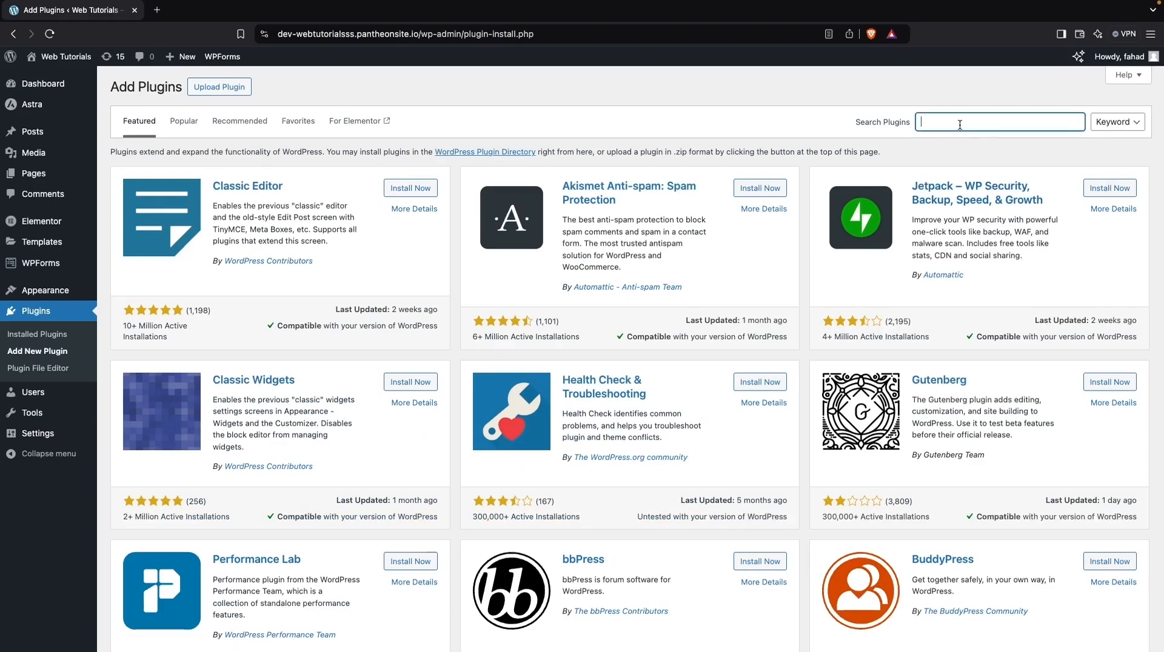
{"action": "type", "text": "elem"}
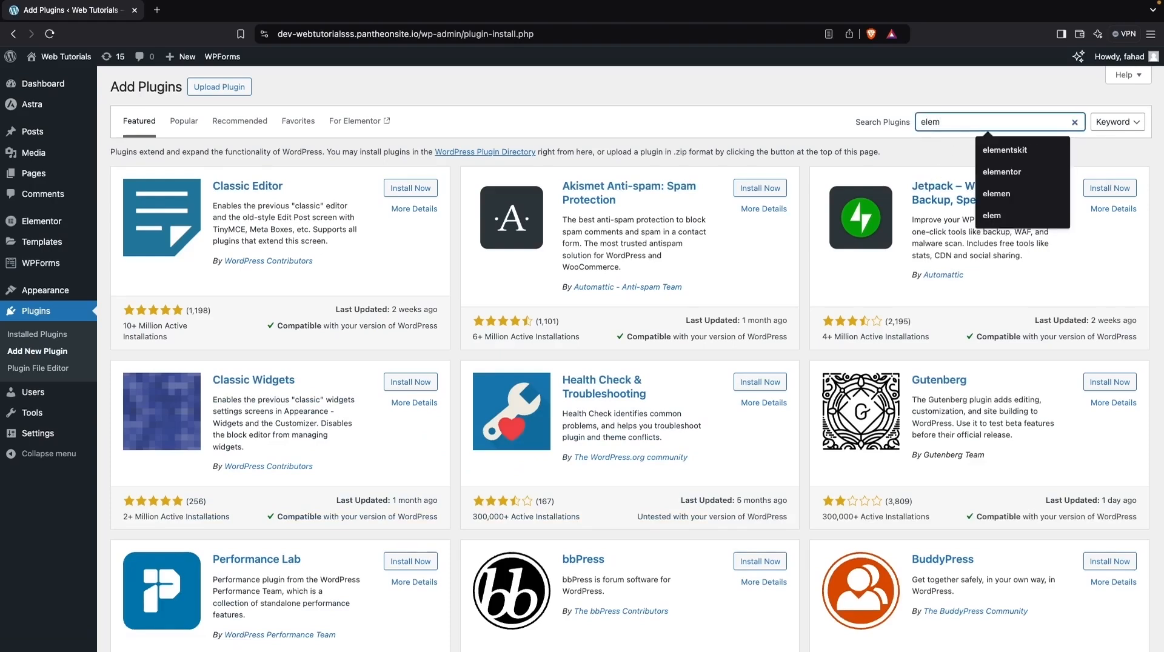
{"action": "type", "text": "entor"}
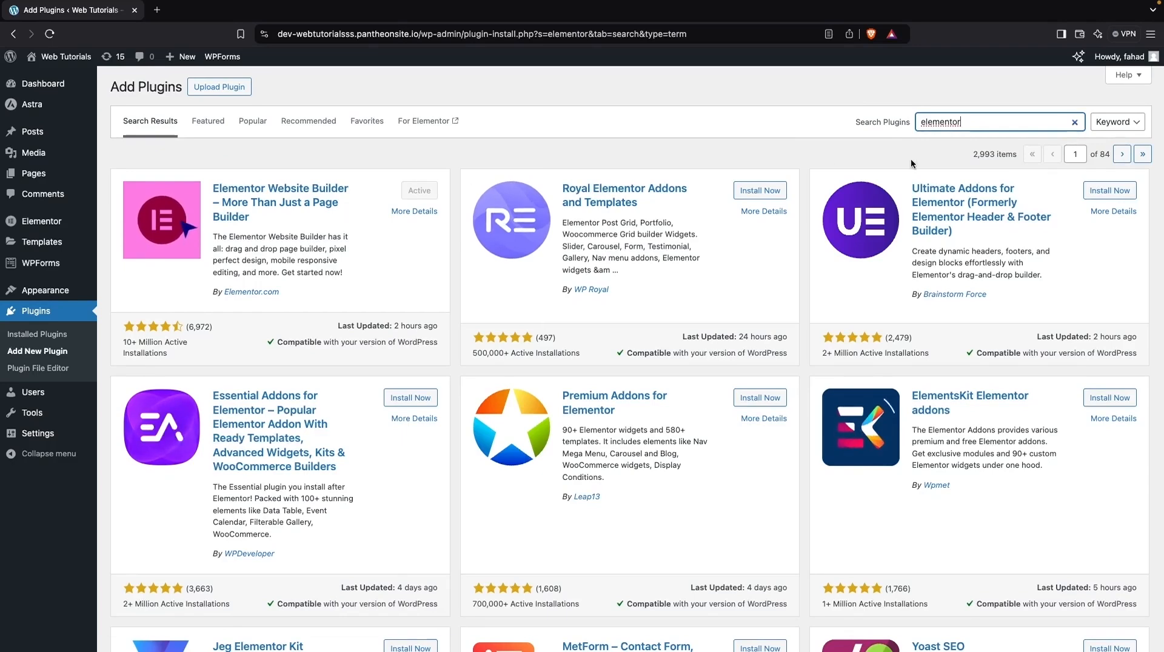
- Search the plugin directory for "elementor header" and install Ultimate Addons for Elementor without activating it
{"action": "double_click", "coordinate": [987, 117]}
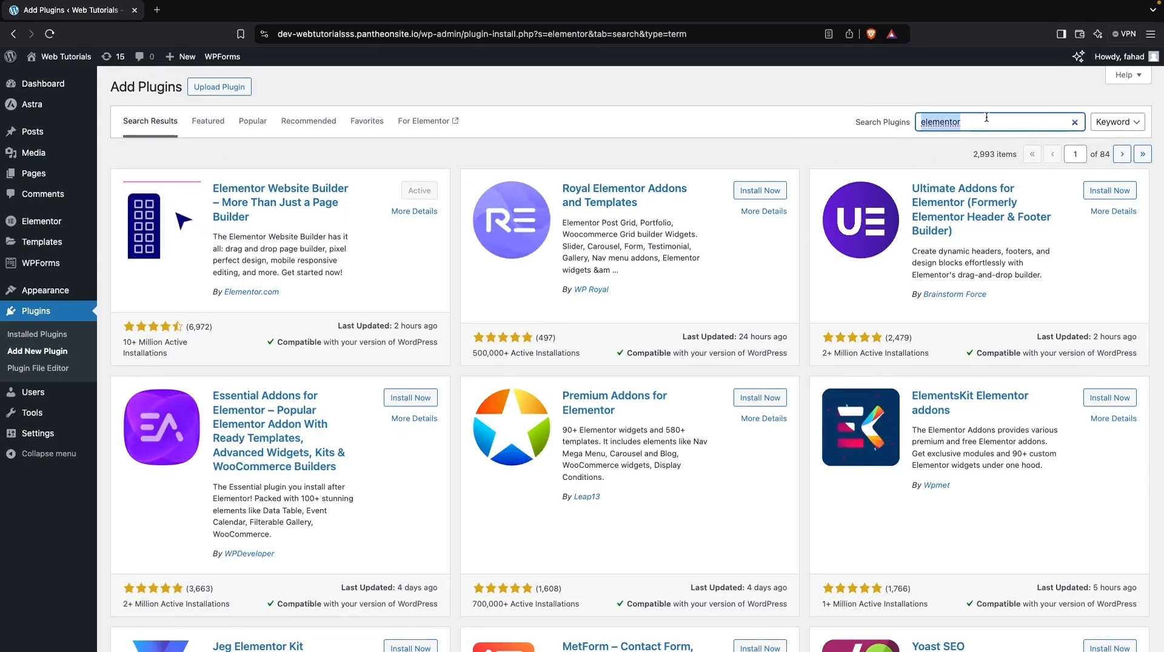
{"action": "key", "text": "BackSpace"}
{"action": "type", "text": "elementor header"}
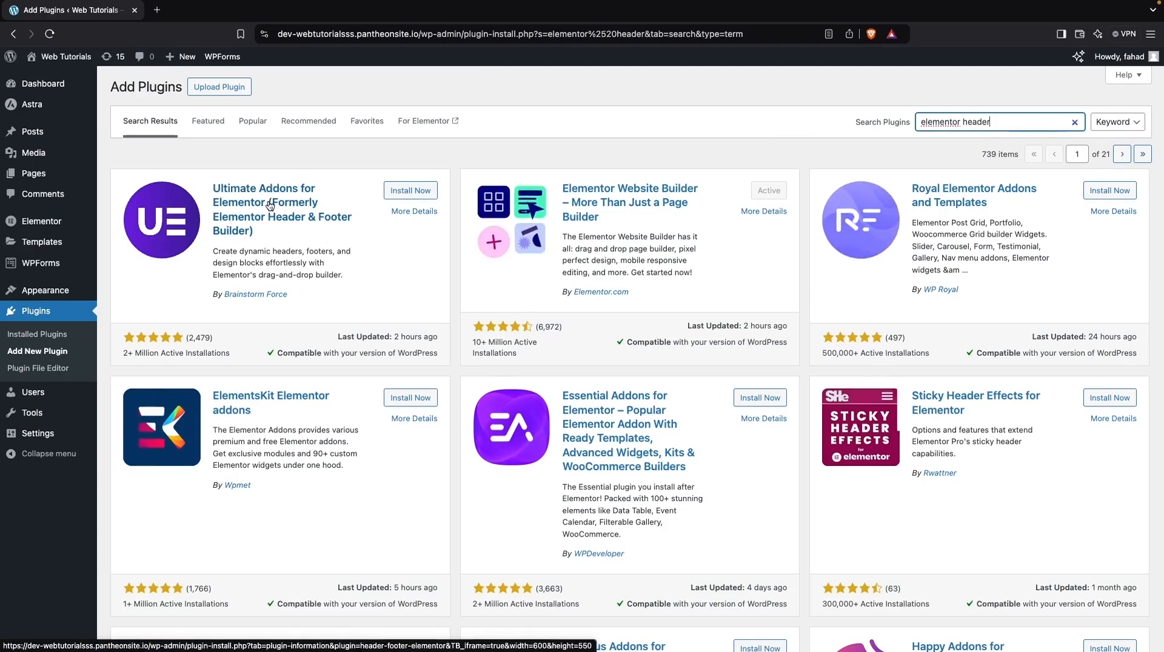
{"action": "left_click", "coordinate": [400, 192]}
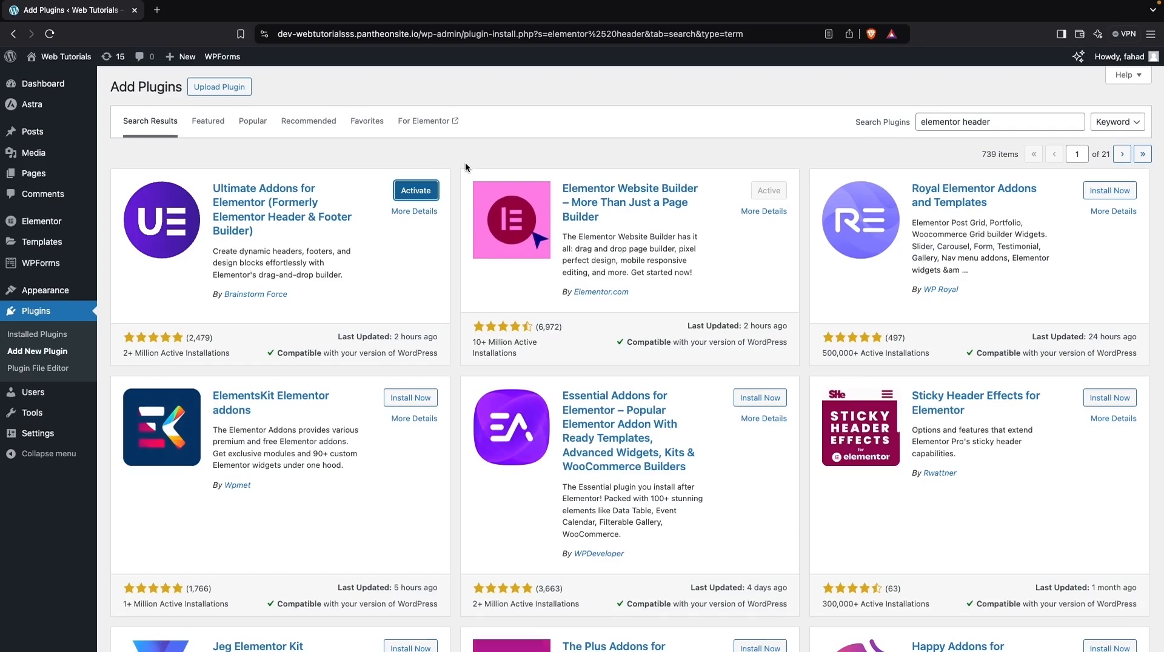
- Search the plugin directory for "WDesignKit" and install both WDesignKit and The Plus Addons for Elementor
{"action": "triple_click", "coordinate": [1029, 120]}
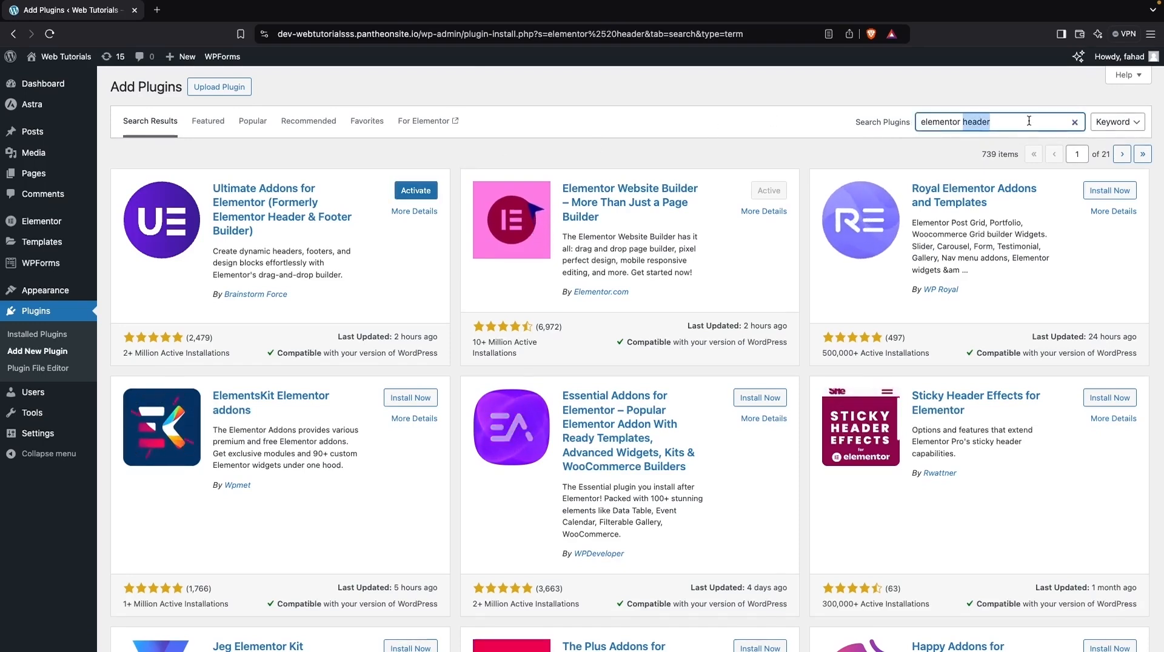
{"action": "key", "text": "BackSpace"}
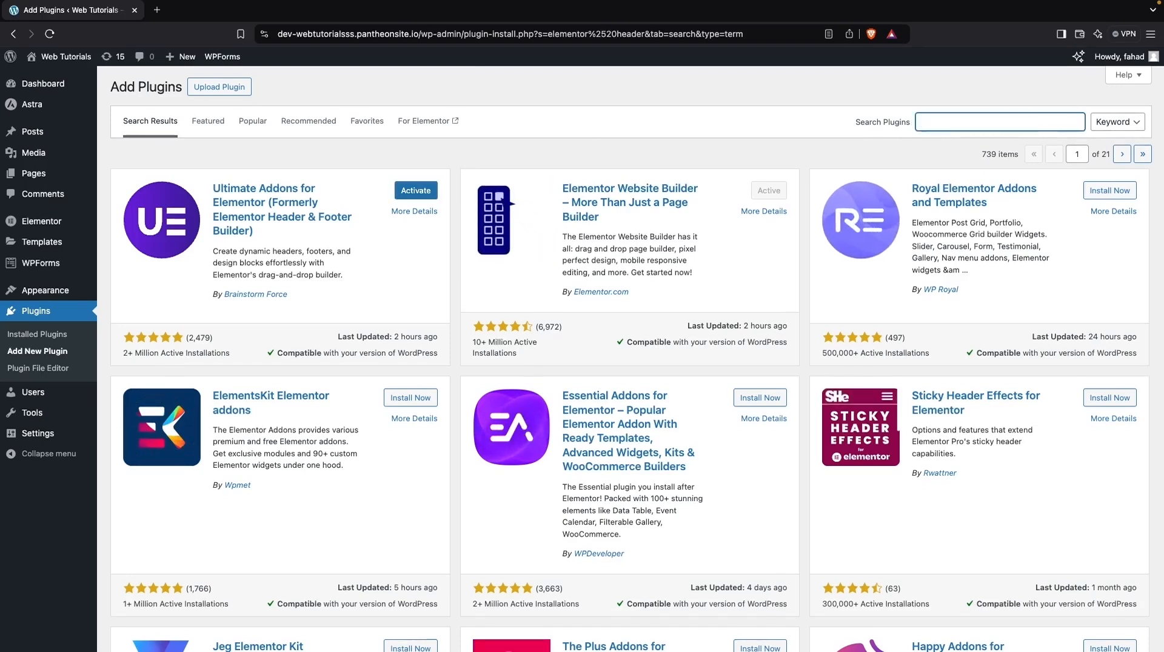
{"action": "type", "text": "WDesignKit"}
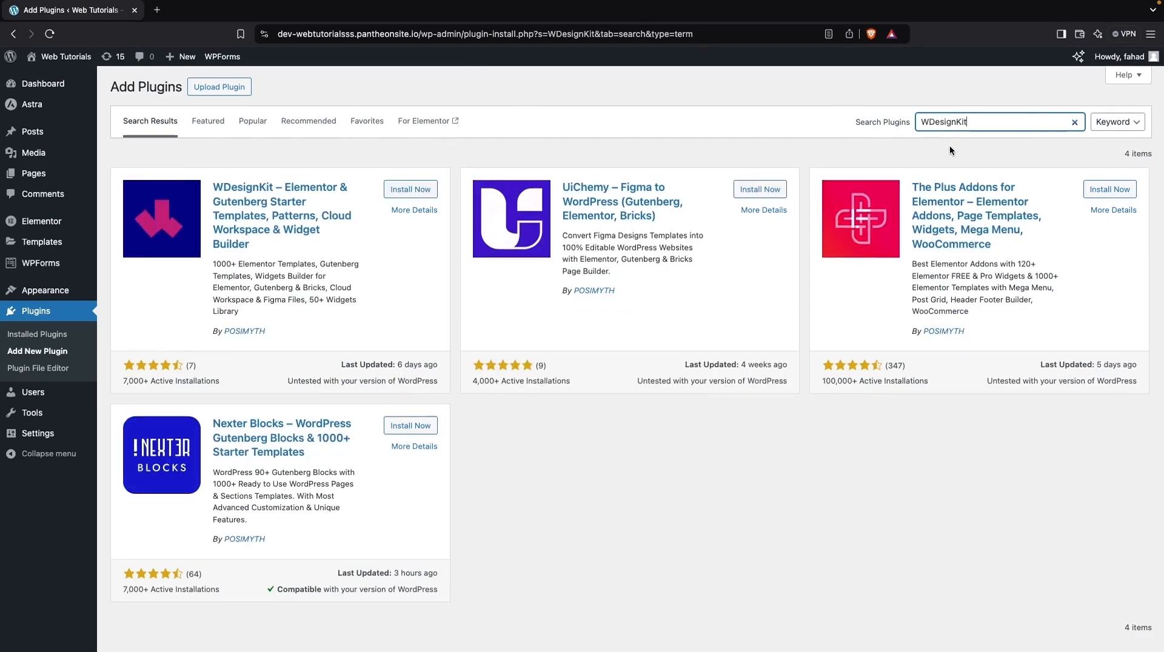
{"action": "left_click", "coordinate": [425, 192]}
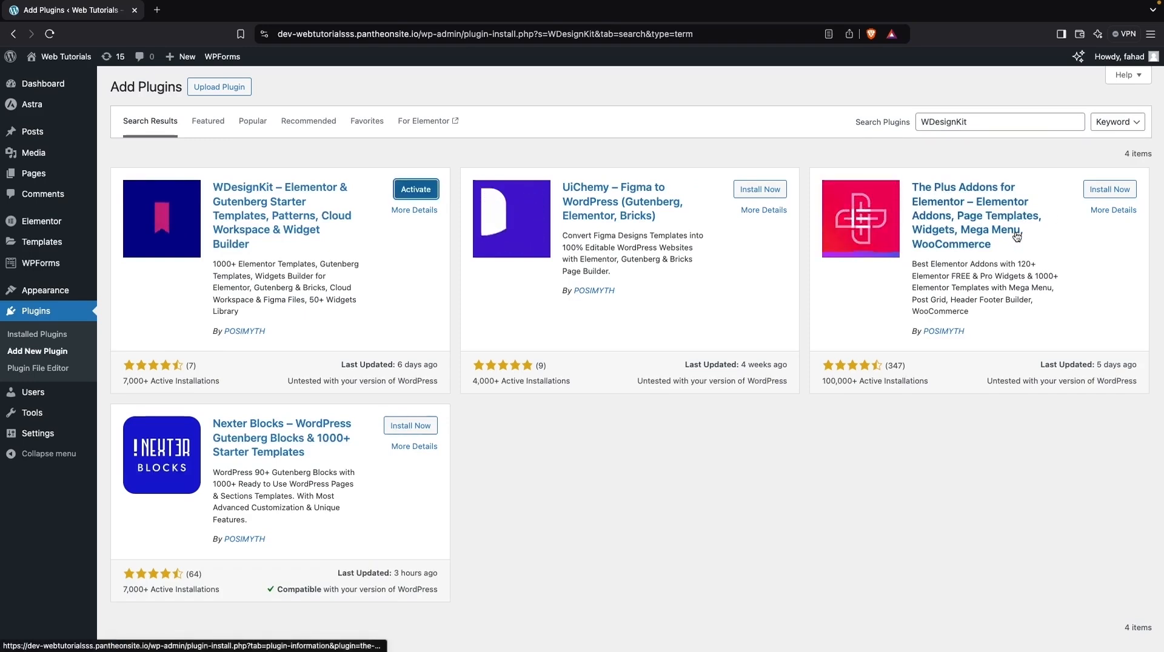
{"action": "left_click", "coordinate": [1105, 191]}
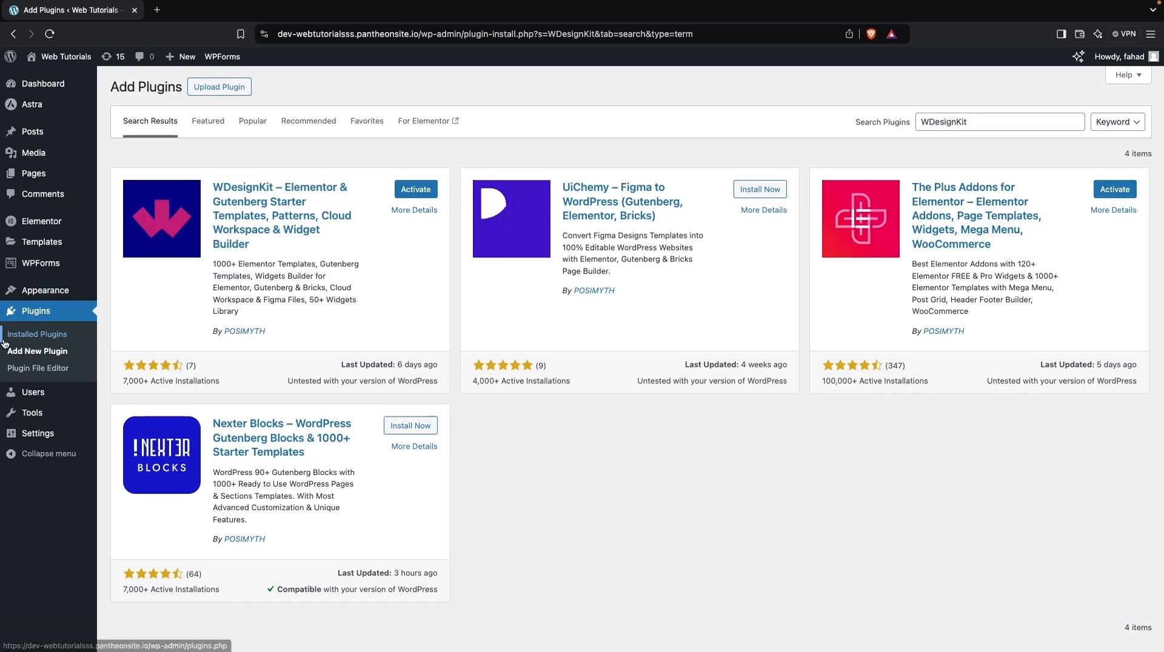
- Activate The Plus Addons for Elementor and WDesignKit as a bulk action among the installed plugins, plus Ultimate Addons for Elementor individually
{"action": "left_click", "coordinate": [29, 336]}
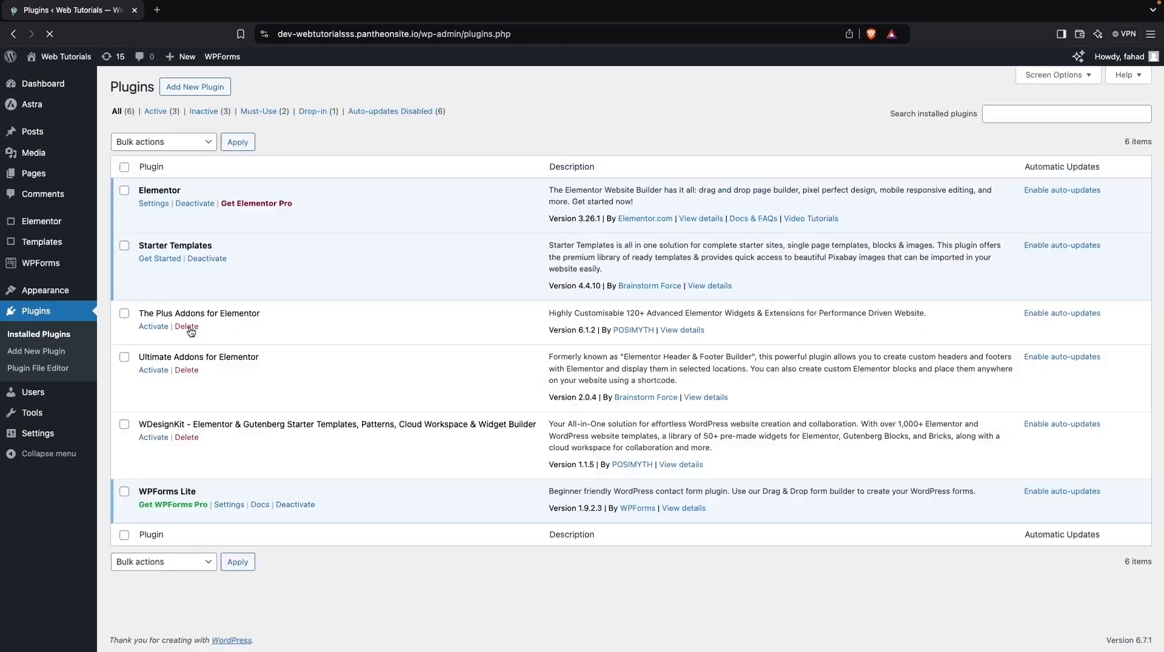
{"action": "left_click", "coordinate": [125, 314]}
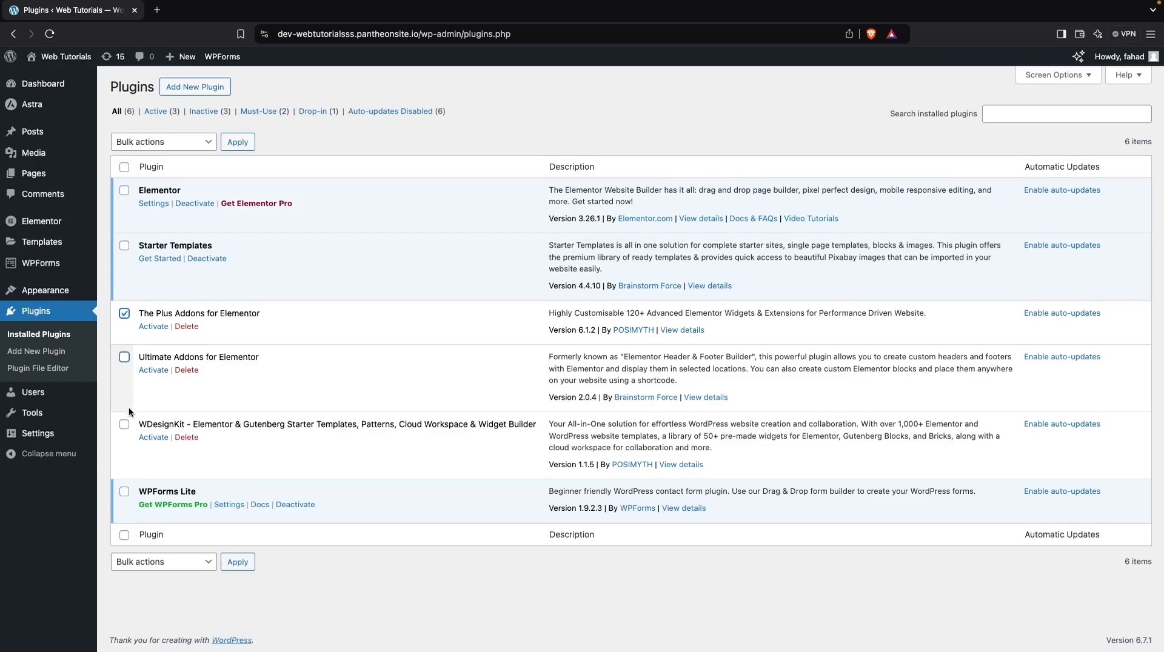
{"action": "left_click", "coordinate": [124, 425]}
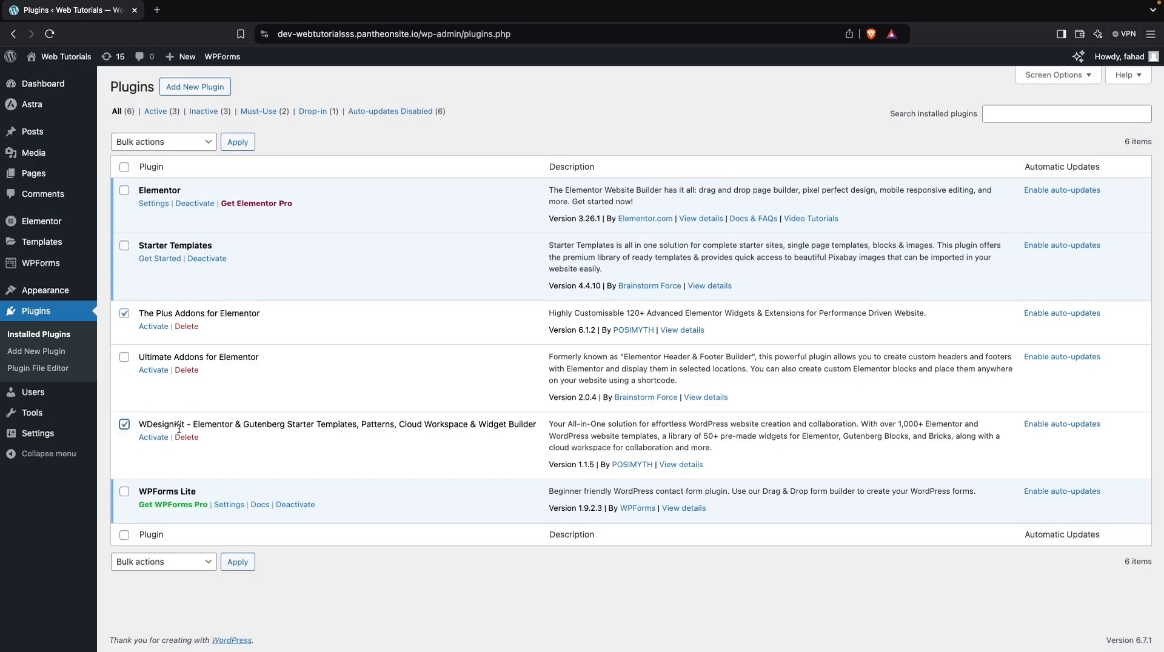
{"action": "left_click", "coordinate": [169, 140]}
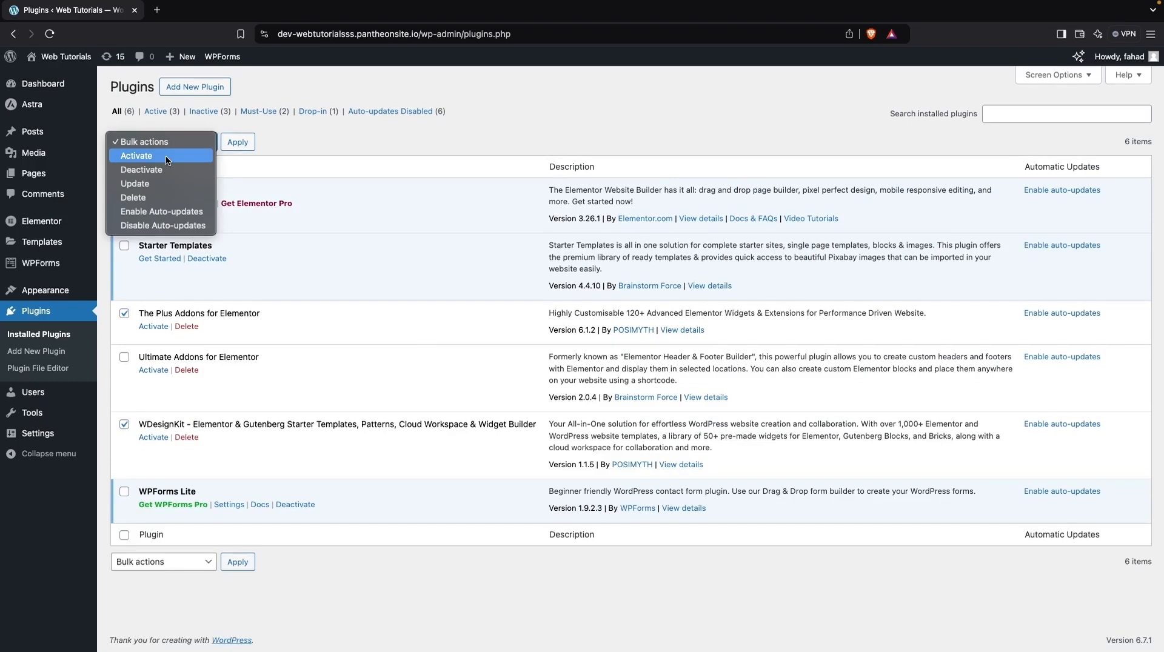
{"action": "left_click", "coordinate": [165, 155]}
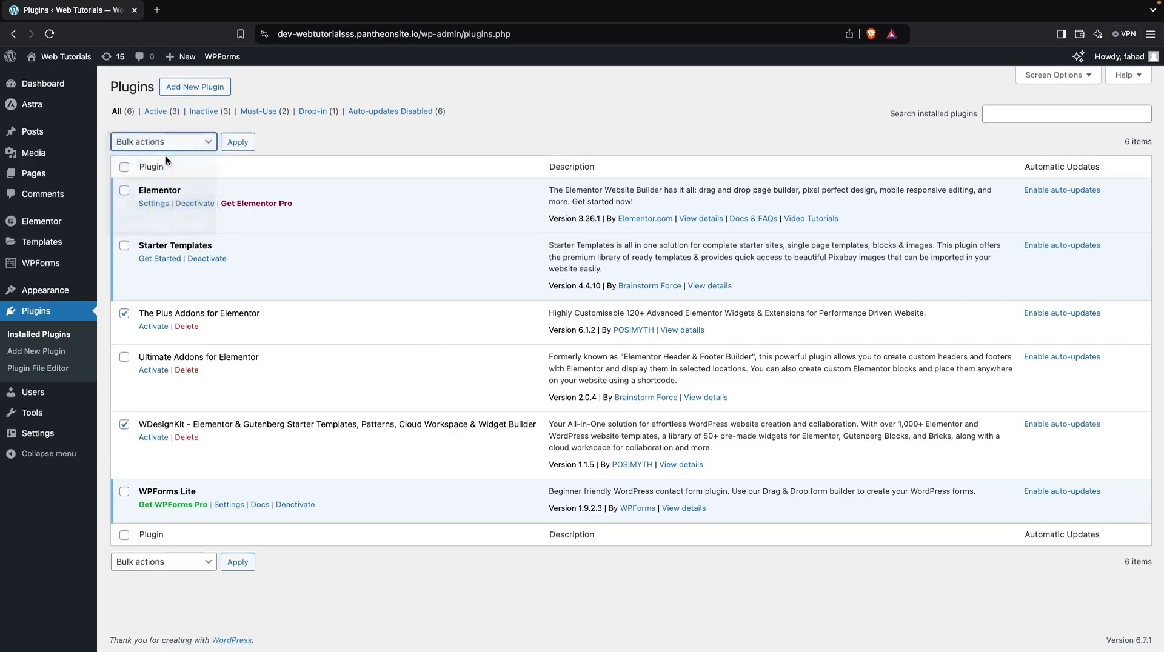
{"action": "left_click", "coordinate": [239, 144]}
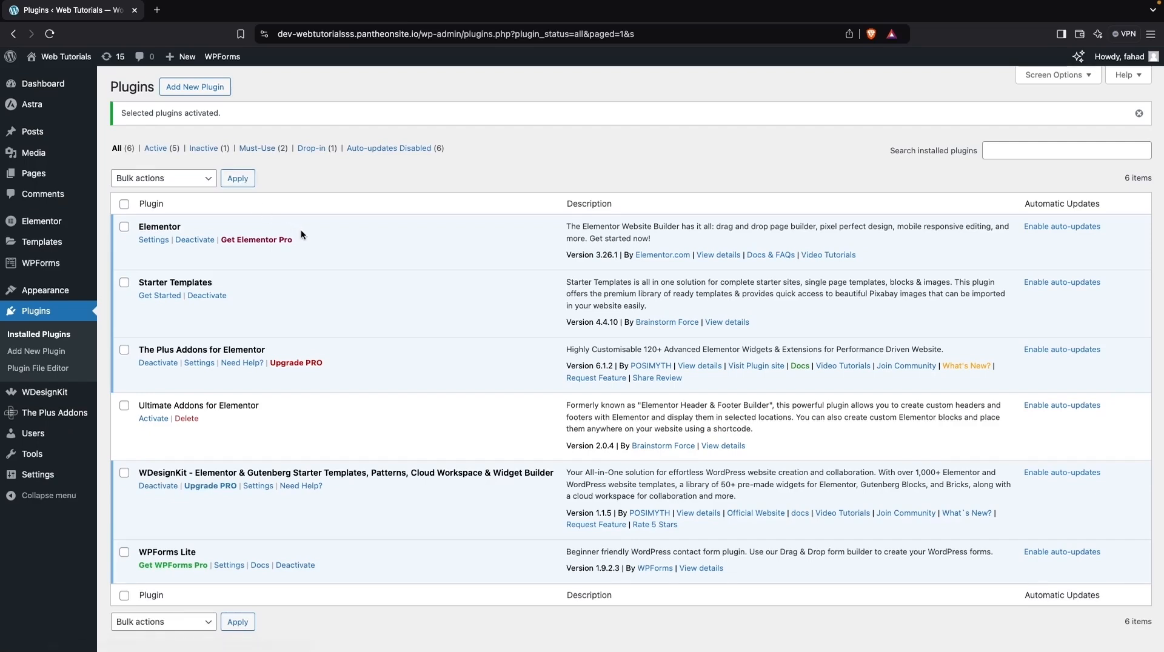
{"action": "scroll", "coordinate": [321, 279], "scroll_direction": "down", "scroll_amount": 1}
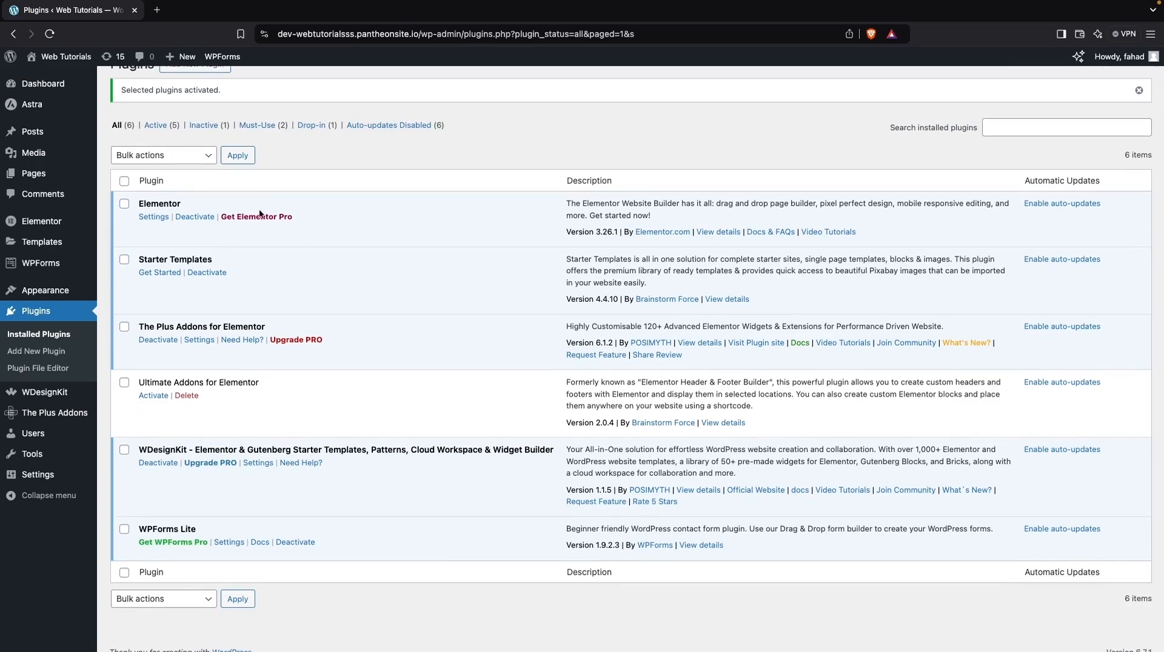
{"action": "left_click", "coordinate": [161, 396]}
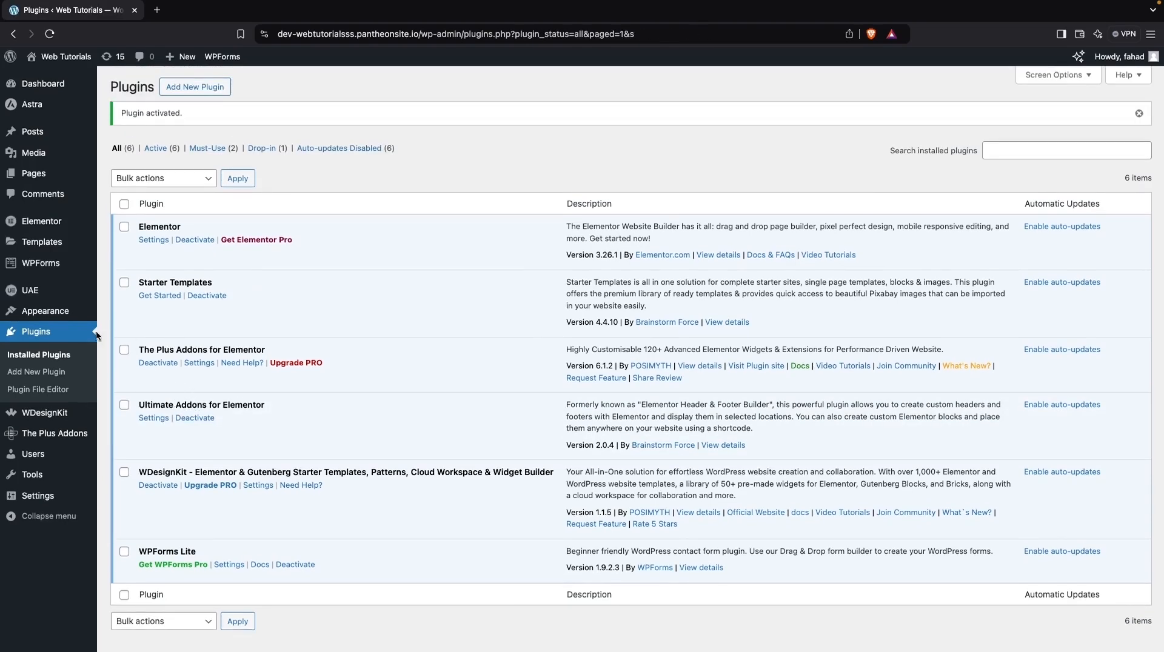
- Create a new template in the UAE Header & Footer Builder and title it "Custom Footer"
{"action": "mouse_move", "coordinate": [68, 293]}
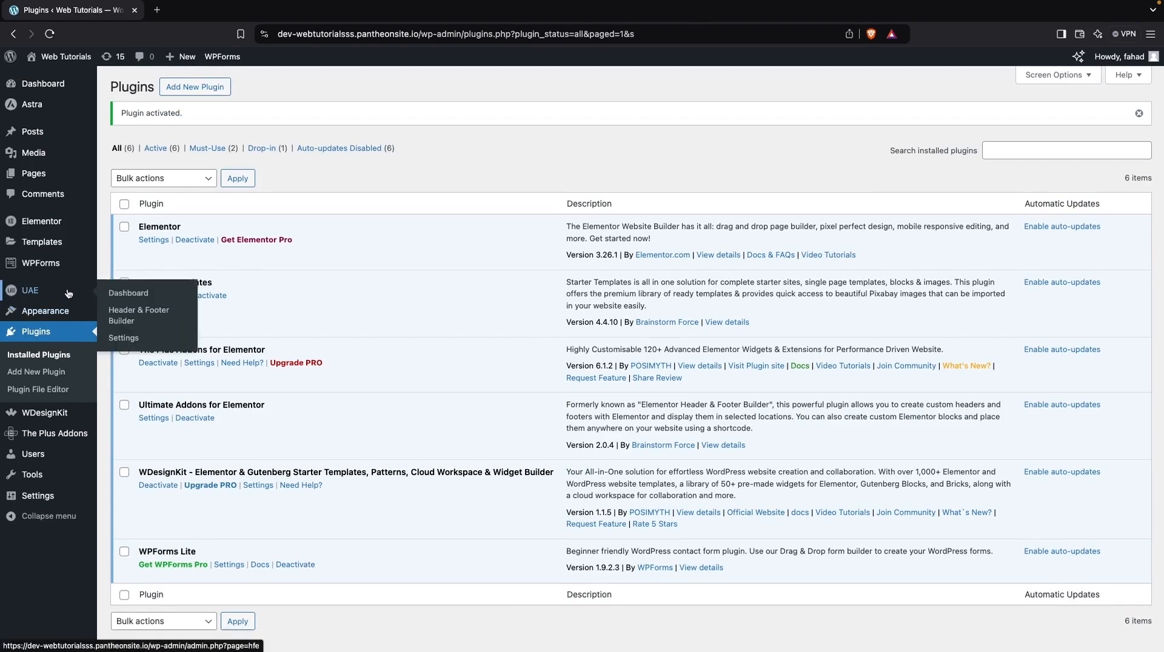
{"action": "left_click", "coordinate": [150, 321]}
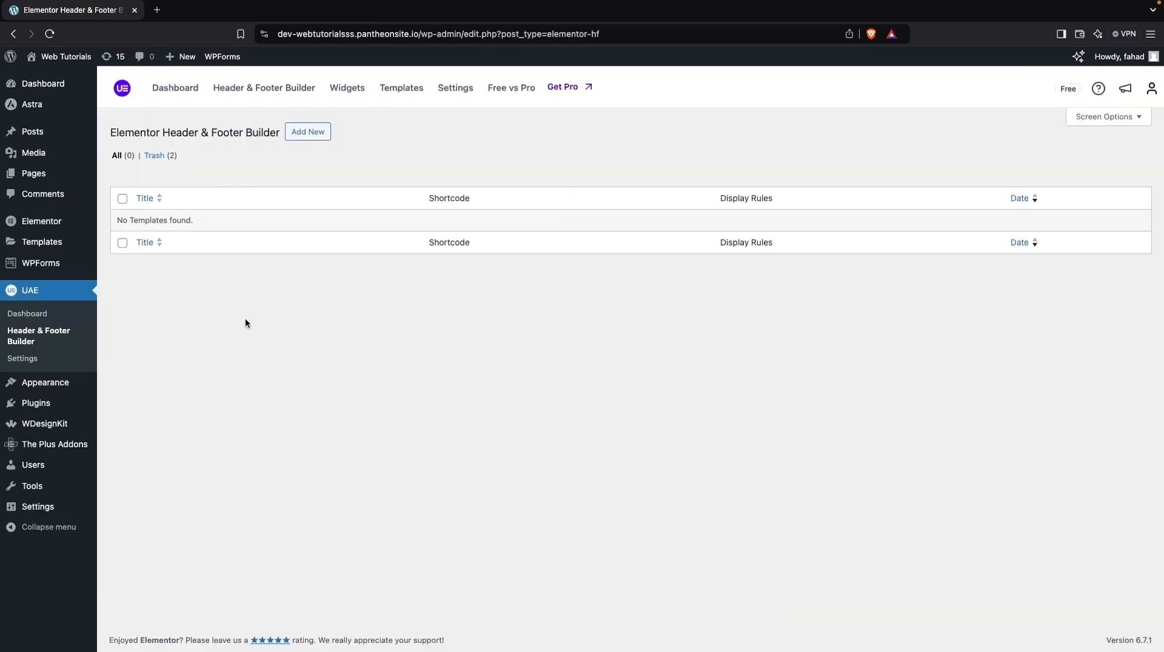
{"action": "left_click", "coordinate": [309, 132]}
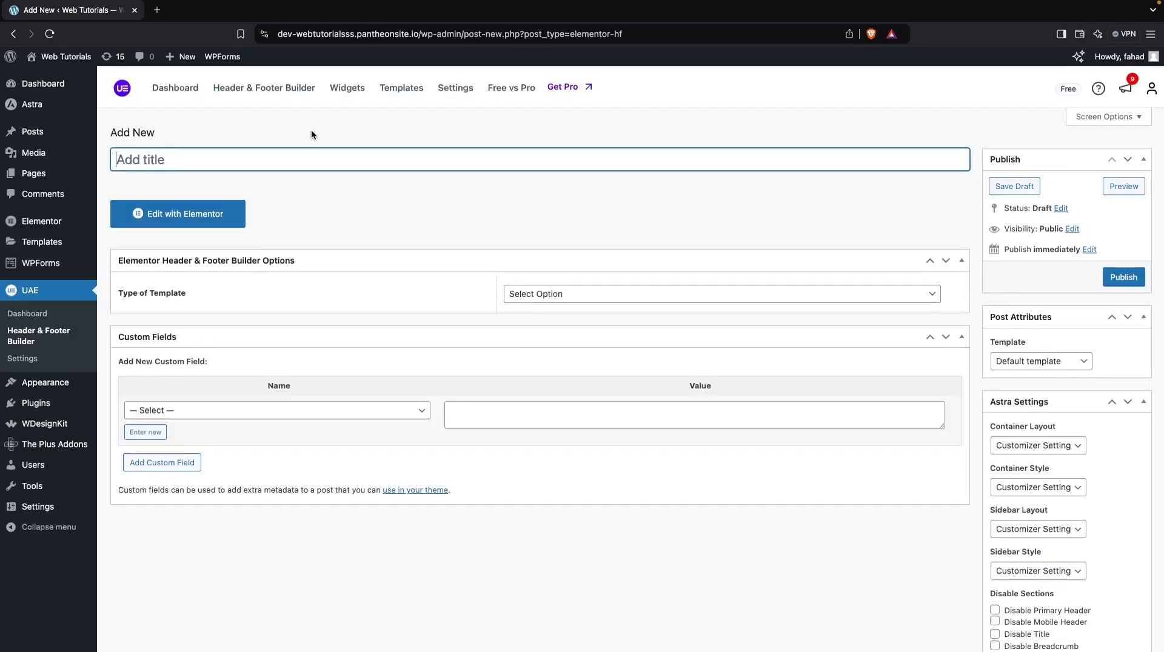
{"action": "type", "text": "Custom Footer"}
- Make the template a Footer displayed on the Entire Website and publish it
{"action": "left_click", "coordinate": [647, 294]}
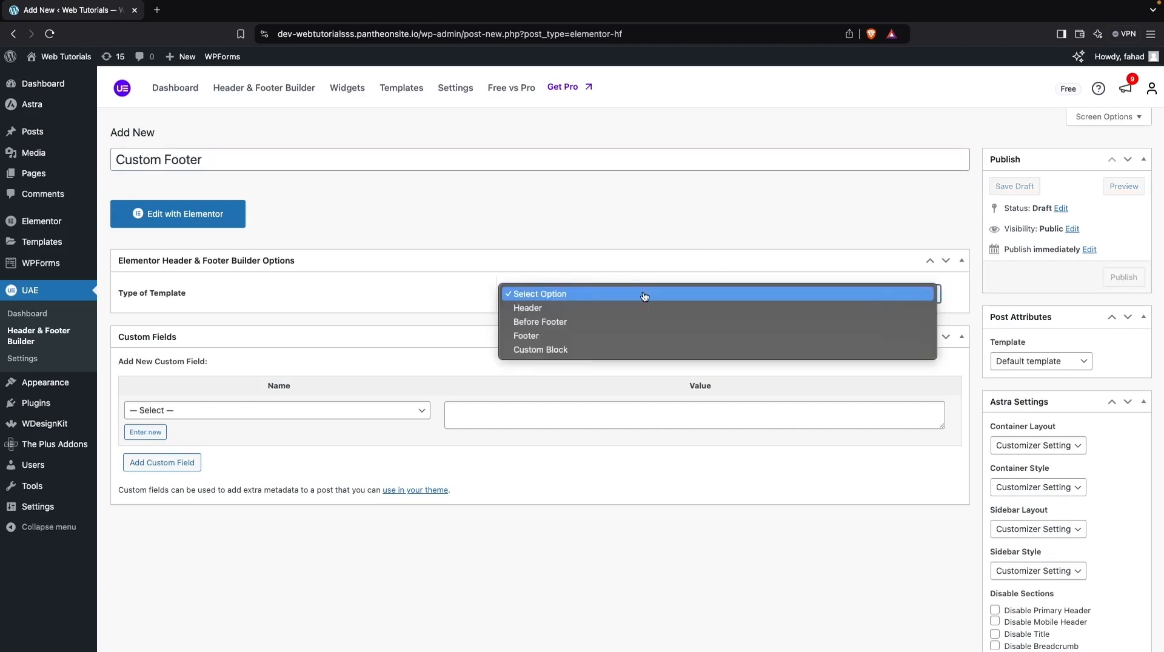
{"action": "left_click", "coordinate": [585, 335]}
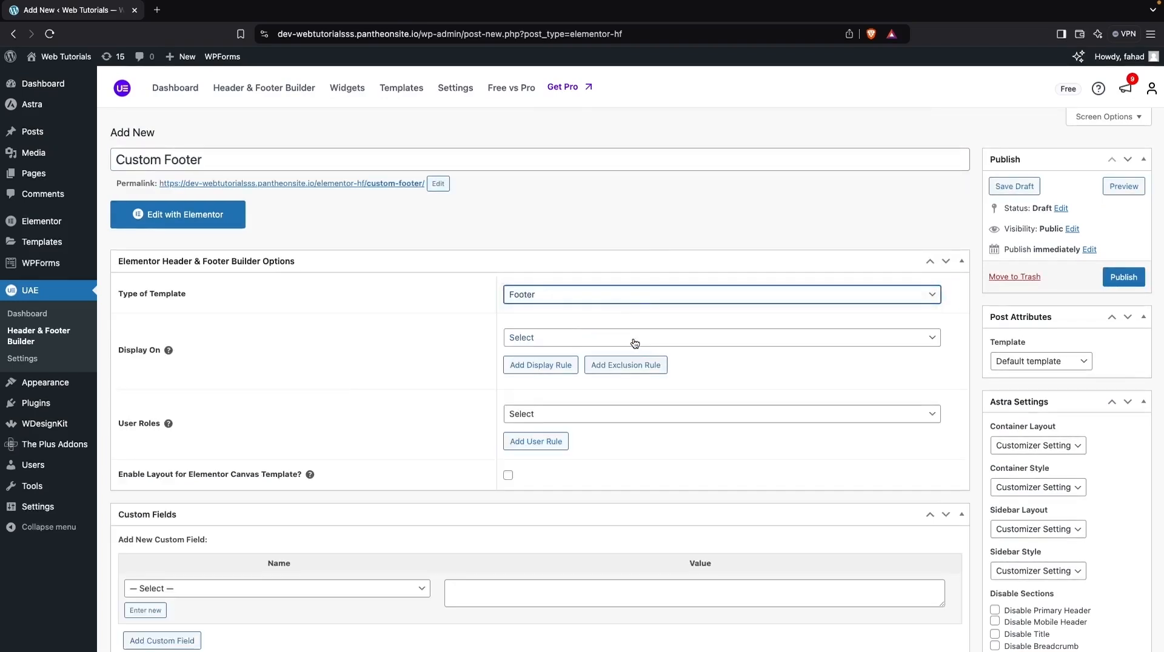
{"action": "left_click", "coordinate": [594, 339]}
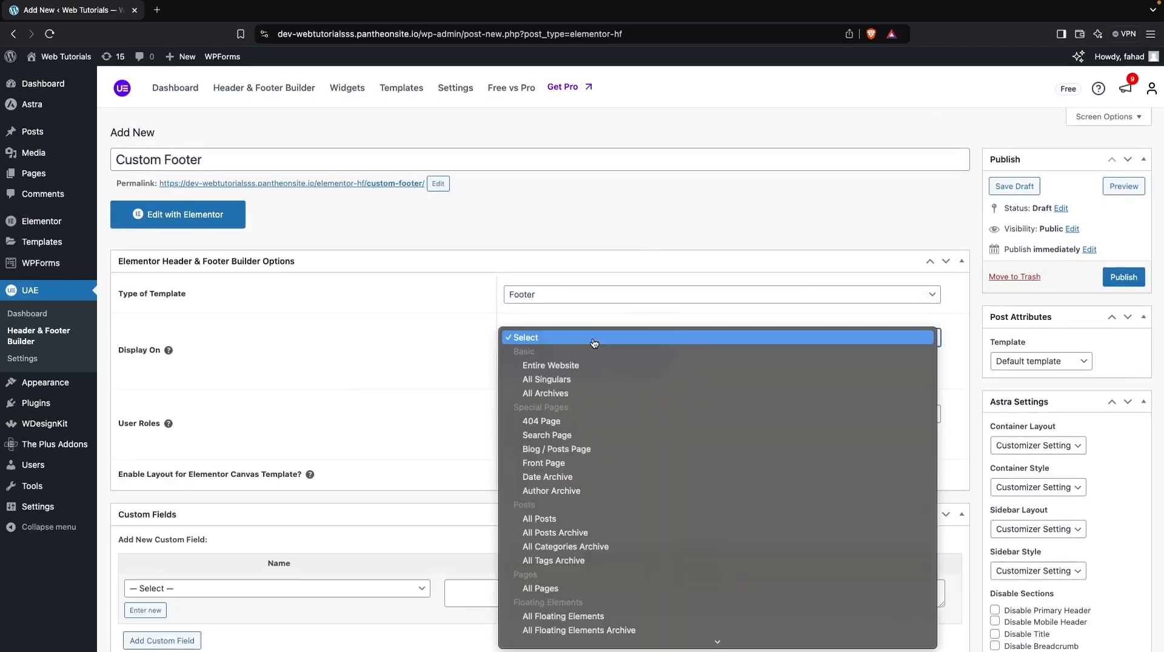
{"action": "left_click", "coordinate": [576, 367]}
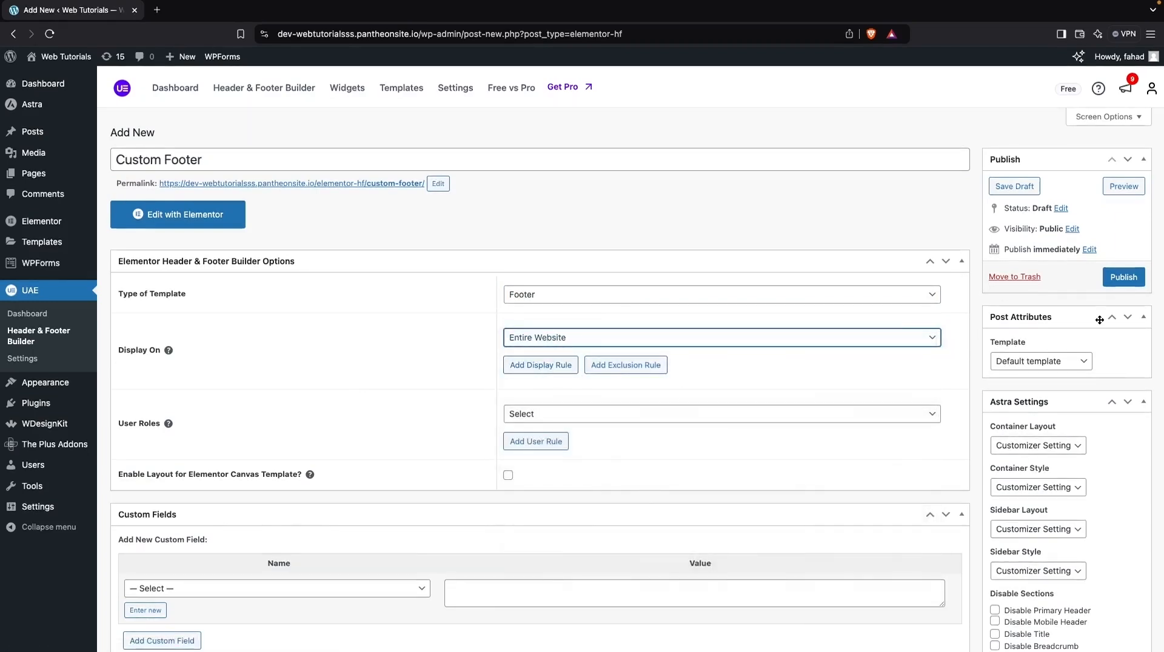
{"action": "left_click", "coordinate": [1125, 278]}
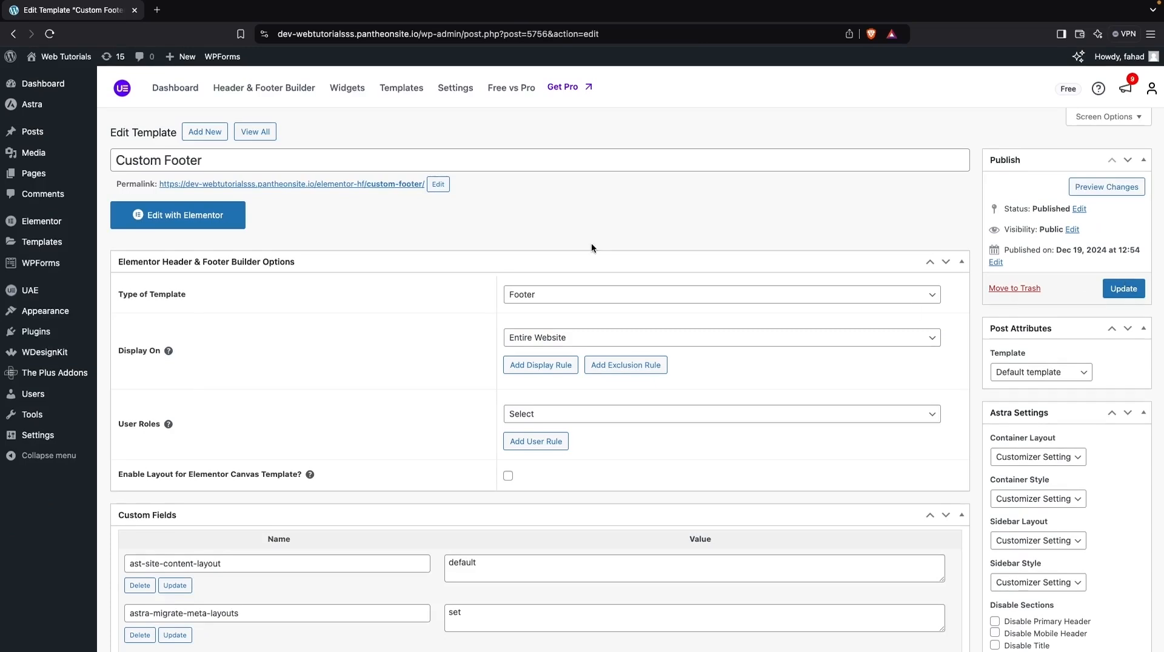
- Open the Custom Footer template in Elementor and filter the WDesignKit template library to free "footer" templates
{"action": "left_click", "coordinate": [184, 225]}
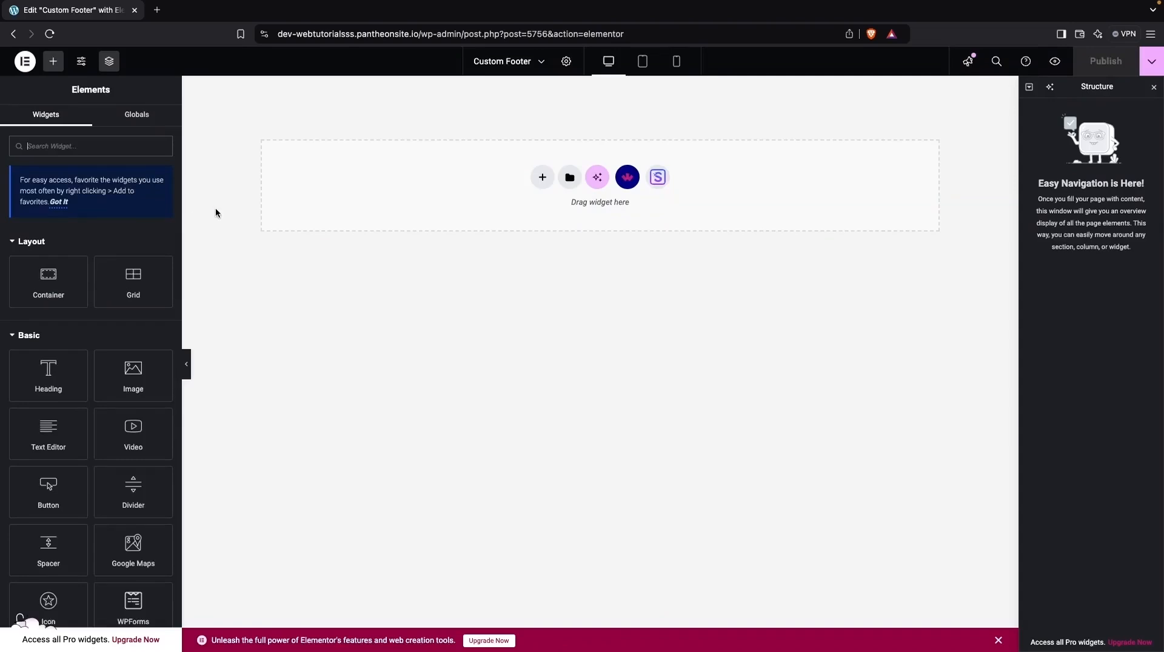
{"action": "left_click", "coordinate": [627, 185]}
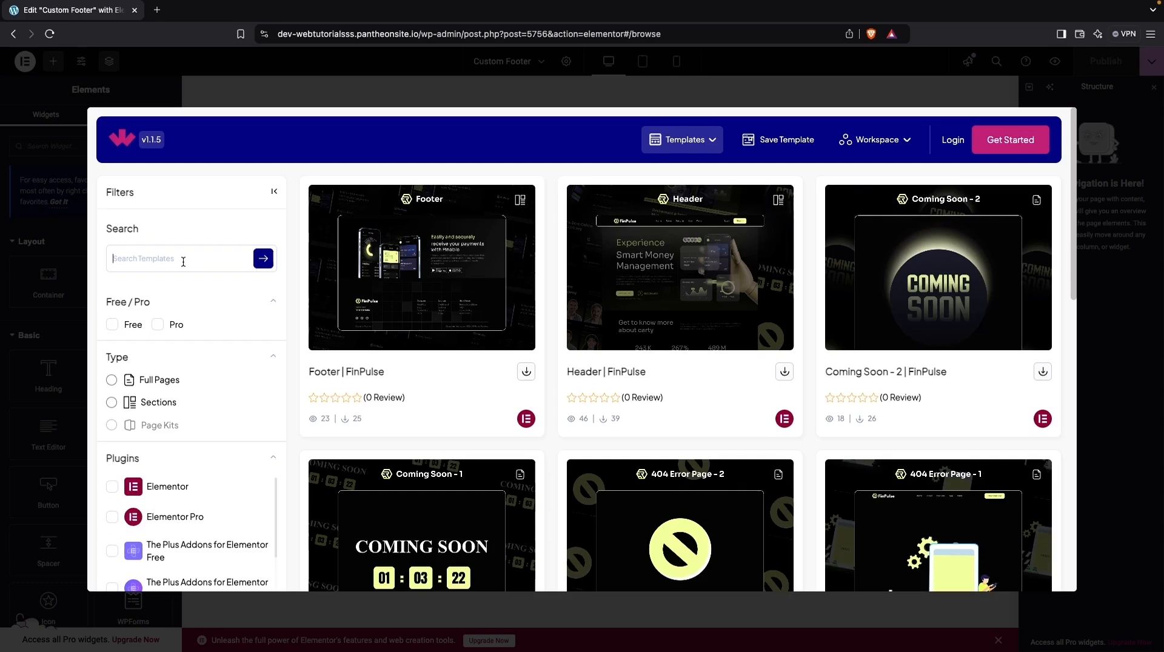
{"action": "type", "text": "footer"}
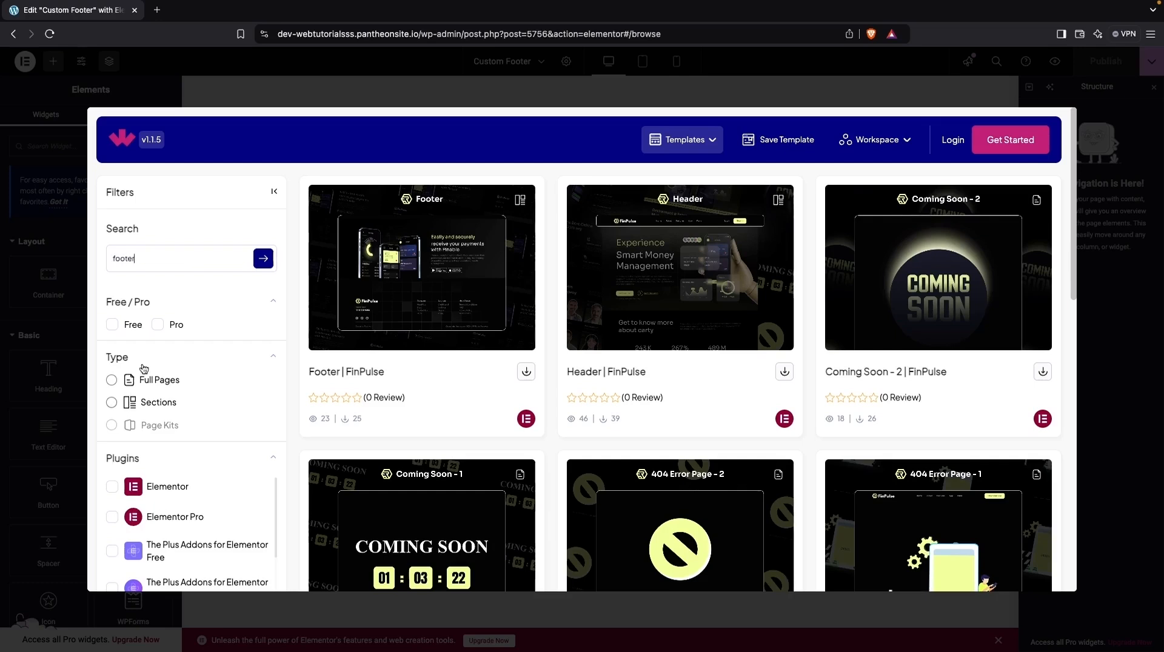
{"action": "left_click", "coordinate": [113, 324]}
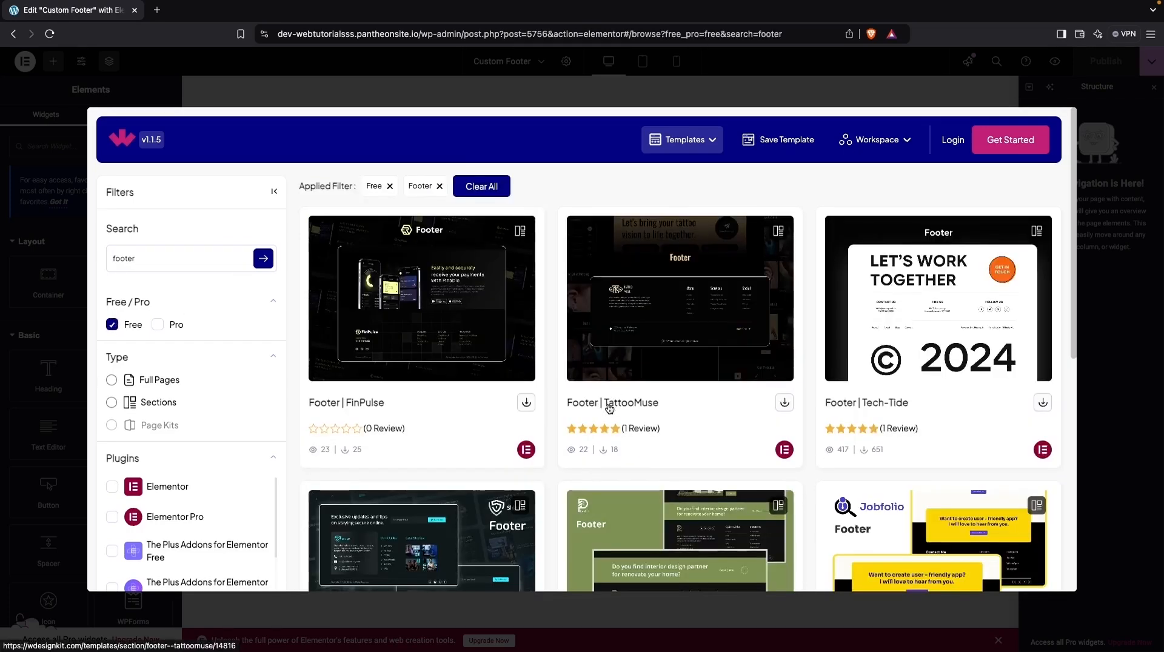
- Browse the free footer templates and import Footer | NGO, installing all the missing plugins it requires
{"action": "scroll", "coordinate": [624, 379], "scroll_direction": "down", "scroll_amount": 2}
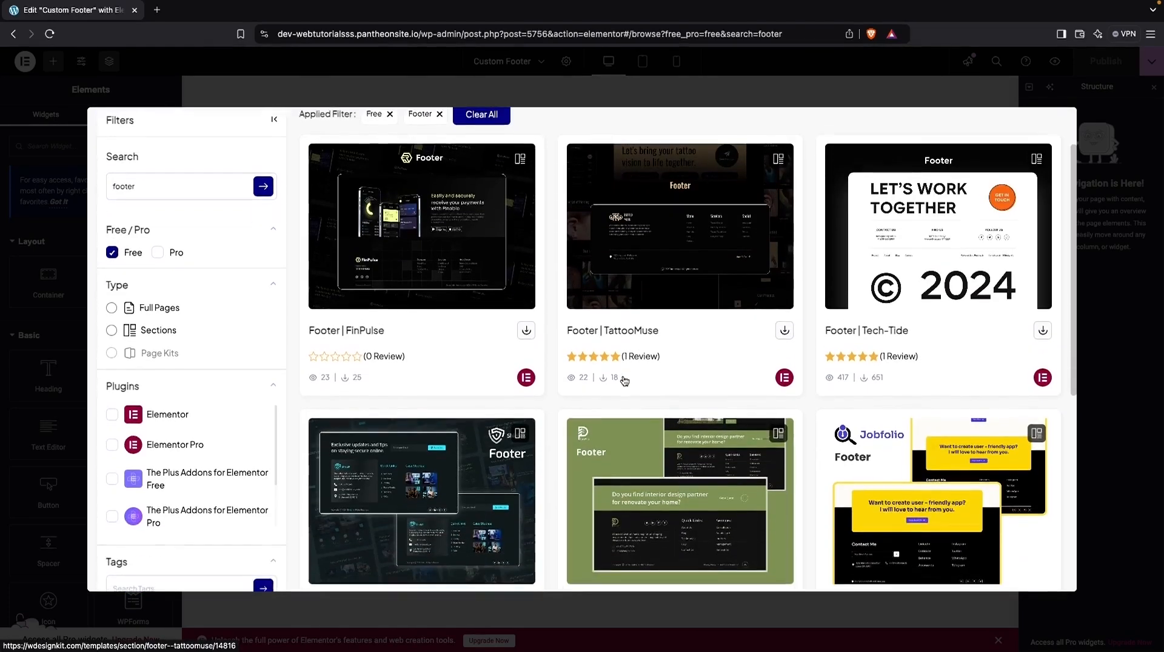
{"action": "scroll", "coordinate": [624, 374], "scroll_direction": "down", "scroll_amount": 2}
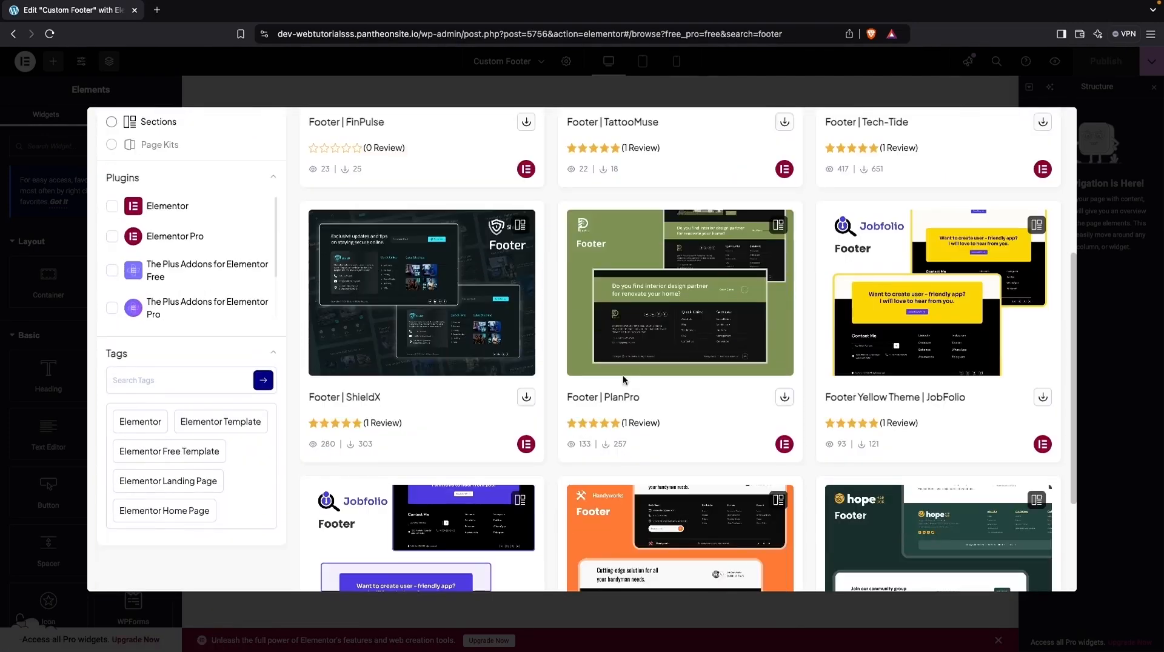
{"action": "scroll", "coordinate": [623, 375], "scroll_direction": "down", "scroll_amount": 3}
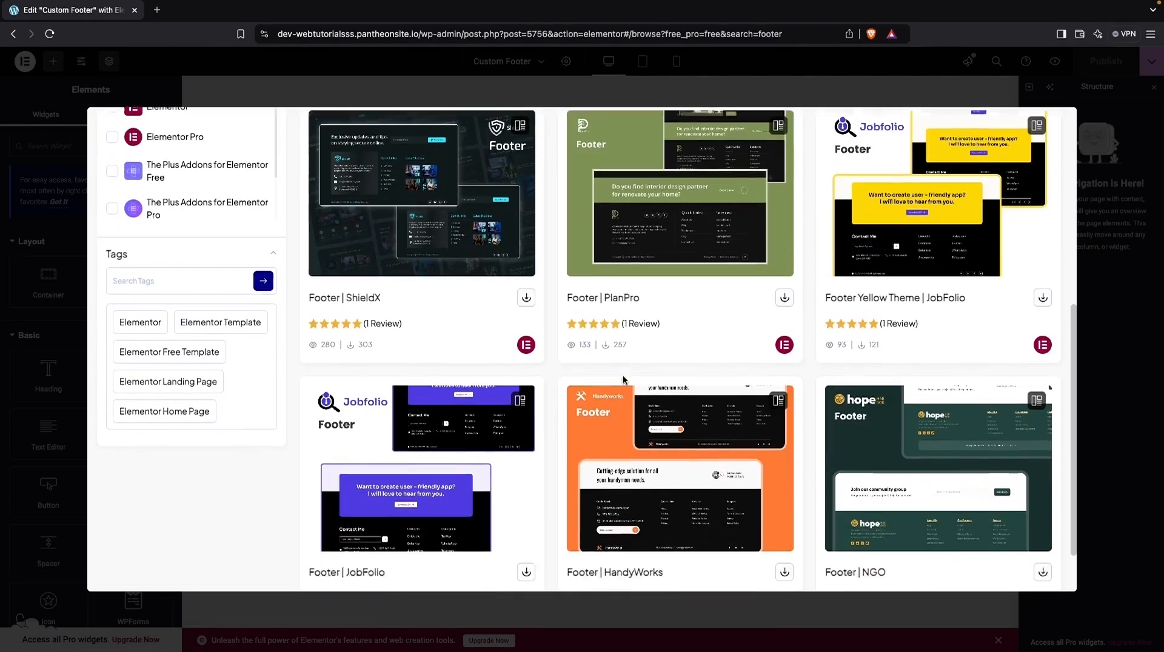
{"action": "scroll", "coordinate": [624, 381], "scroll_direction": "up", "scroll_amount": 1}
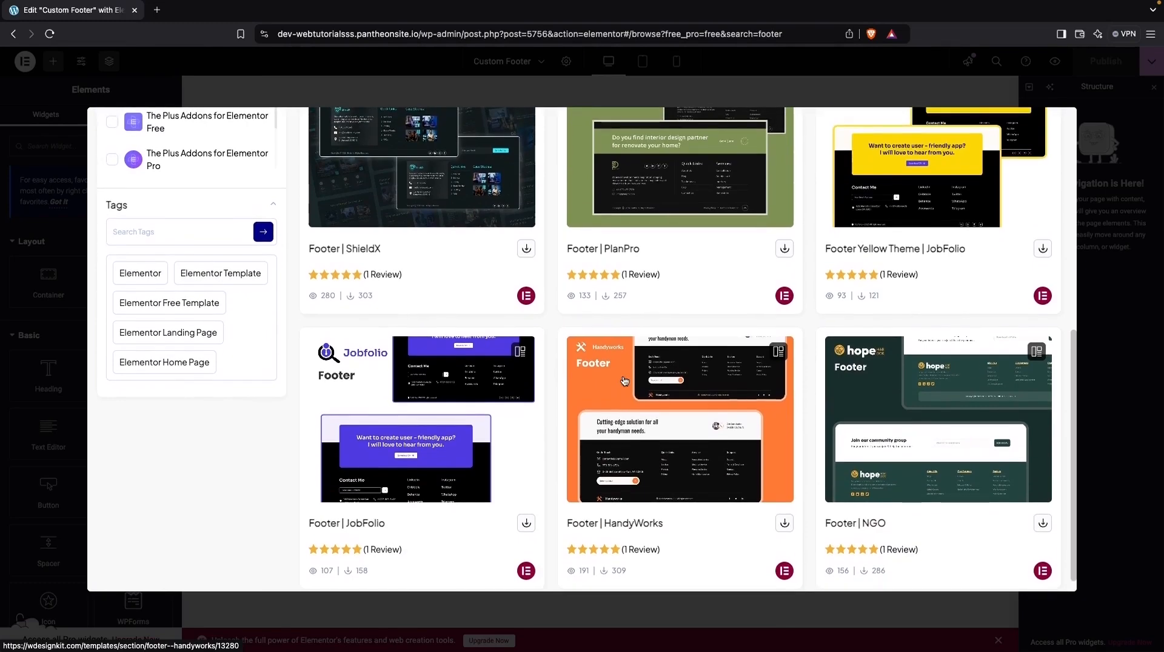
{"action": "scroll", "coordinate": [625, 381], "scroll_direction": "down", "scroll_amount": 1}
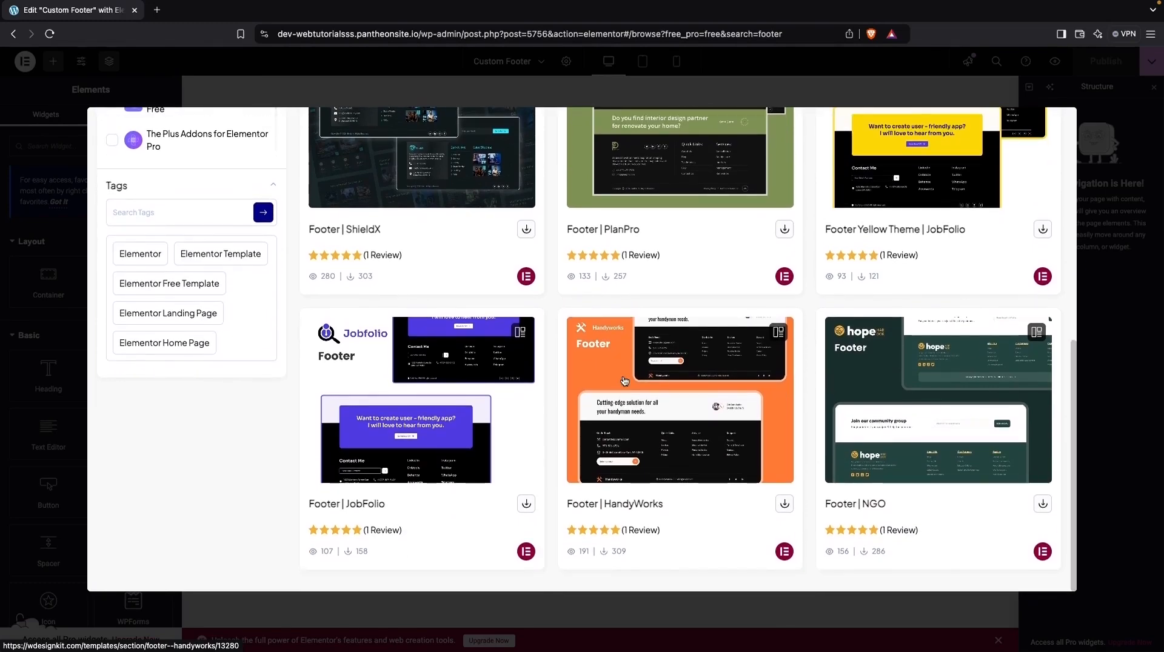
{"action": "scroll", "coordinate": [623, 381], "scroll_direction": "up", "scroll_amount": 1}
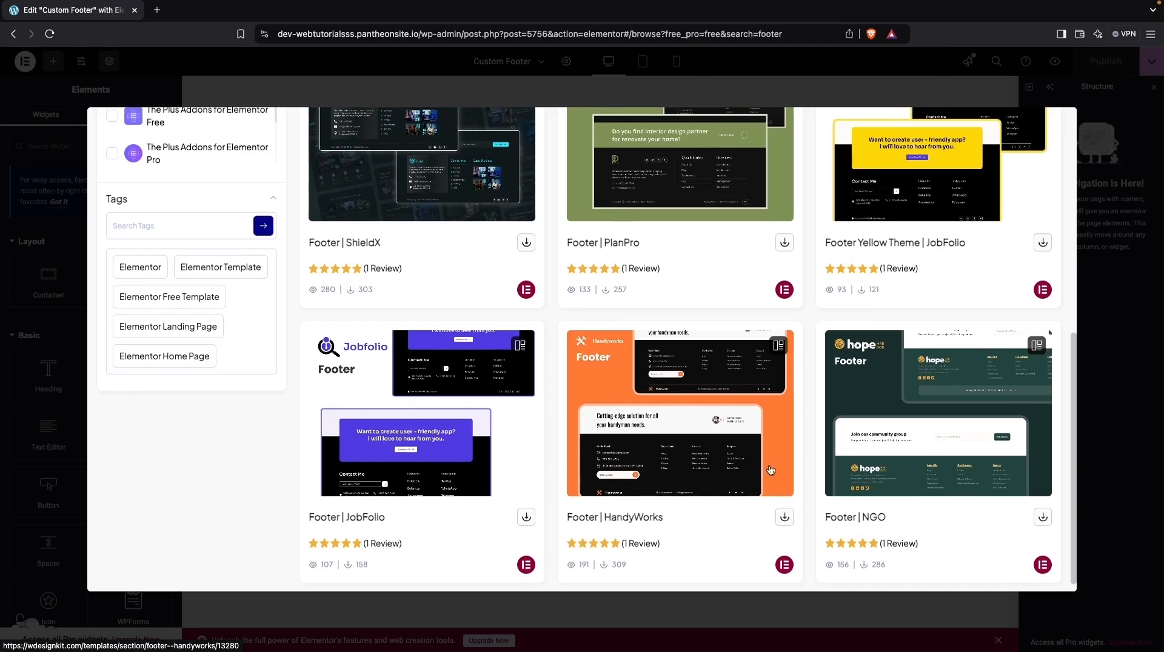
{"action": "left_click", "coordinate": [1043, 518]}
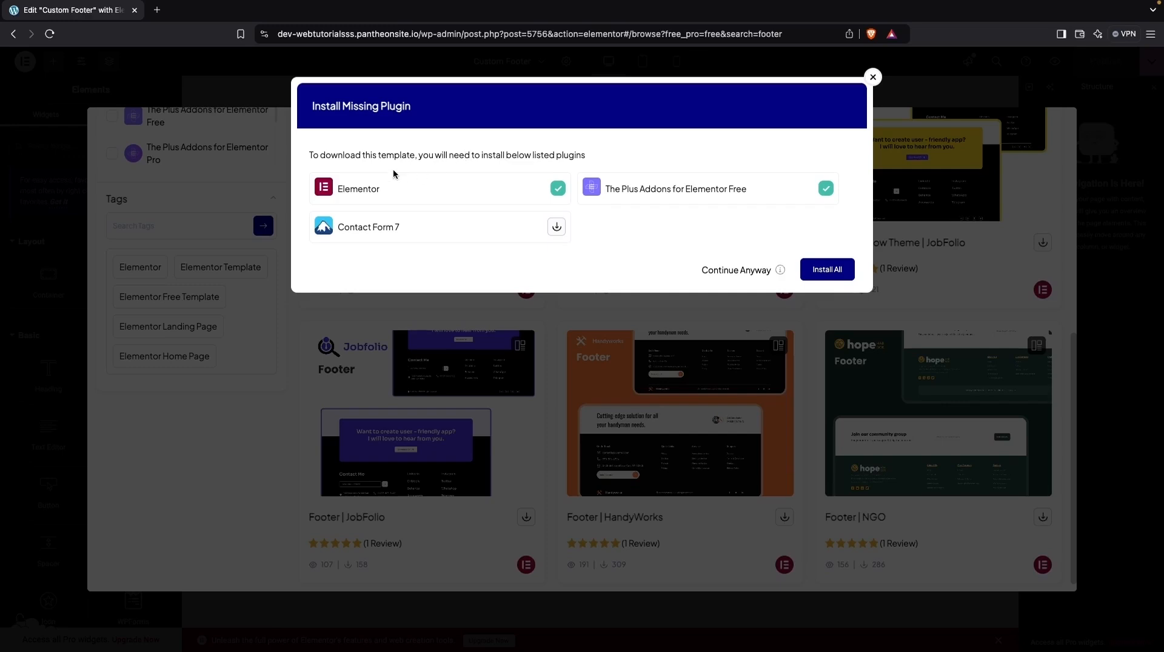
{"action": "left_click", "coordinate": [813, 271]}
{"action": "left_click", "coordinate": [812, 271]}
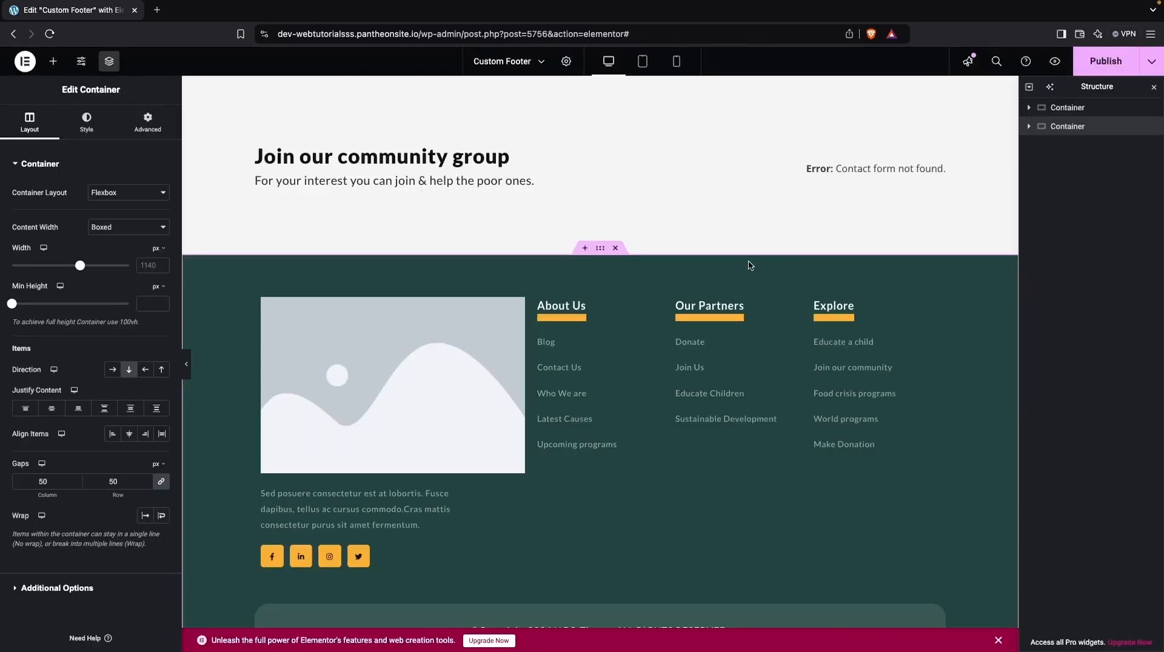
- Change the sub title under the "Join our community group" heading to "For further details, contact us"
{"action": "scroll", "coordinate": [625, 276], "scroll_direction": "down", "scroll_amount": 1}
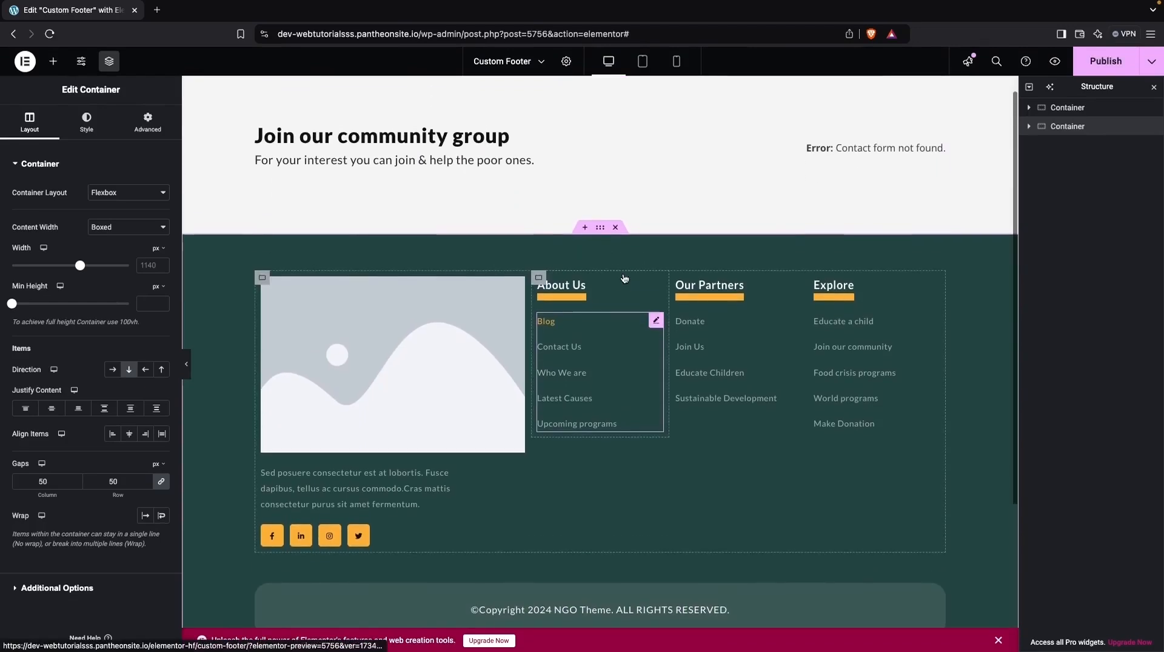
{"action": "scroll", "coordinate": [624, 278], "scroll_direction": "up", "scroll_amount": 1}
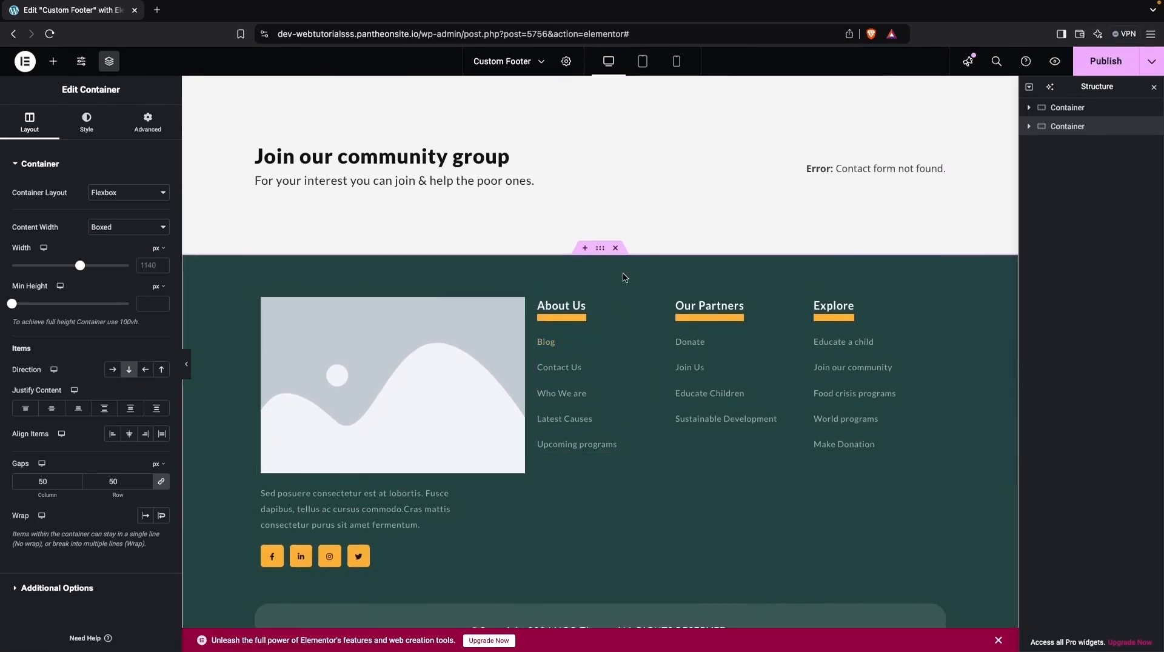
{"action": "left_click", "coordinate": [373, 163]}
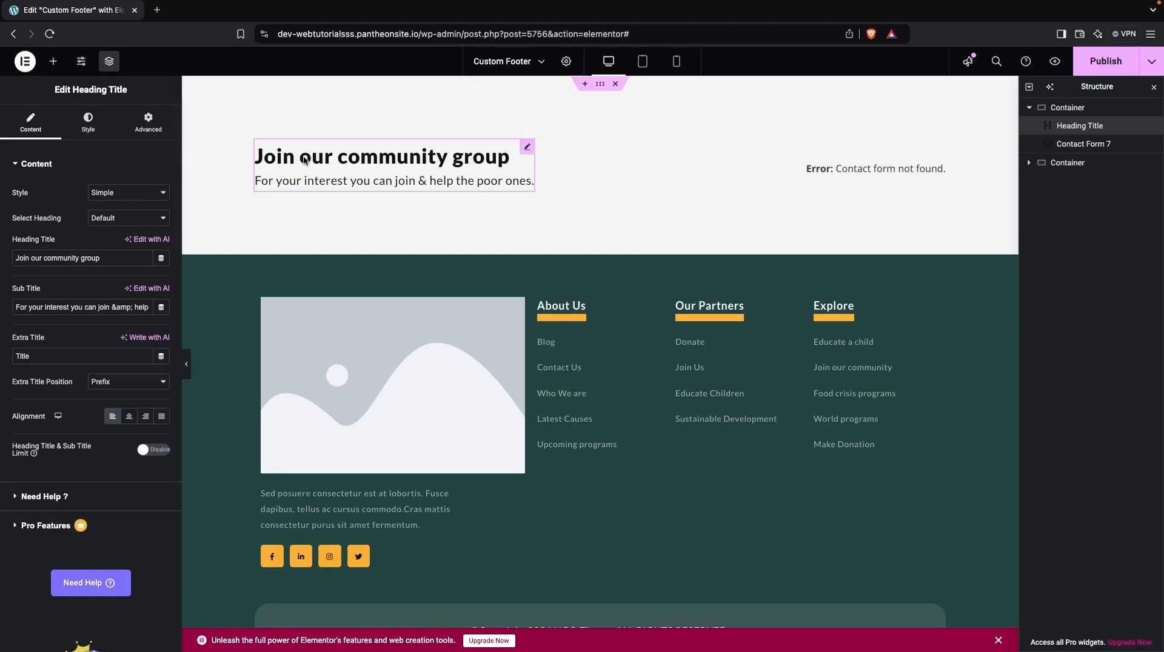
{"action": "triple_click", "coordinate": [106, 258]}
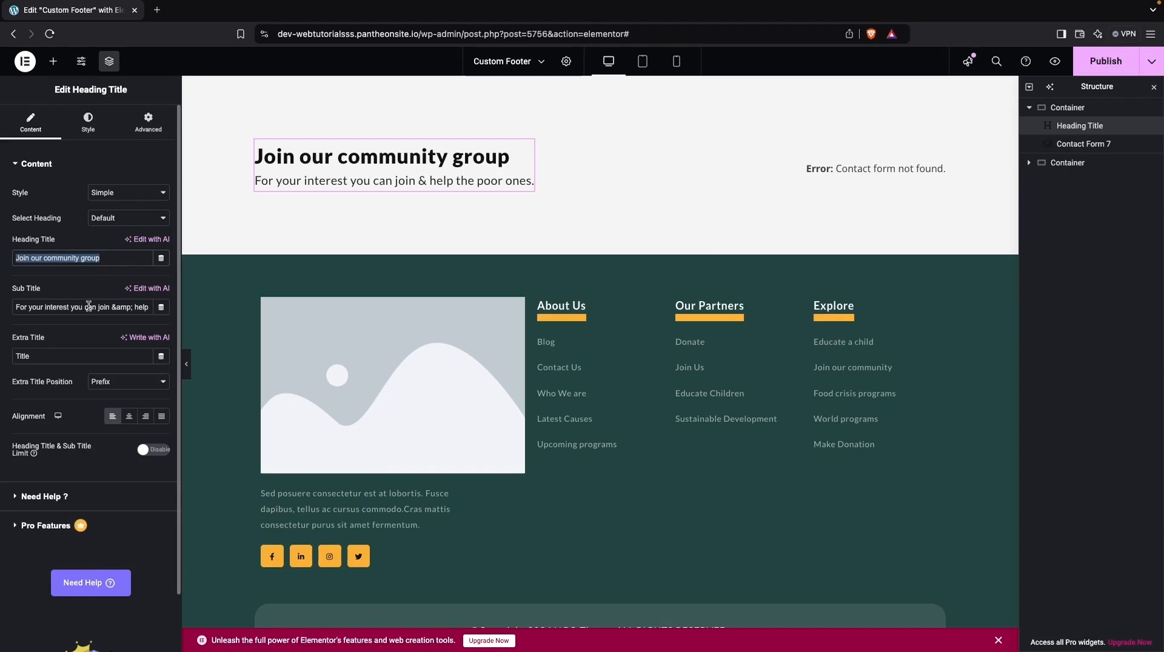
{"action": "triple_click", "coordinate": [45, 308]}
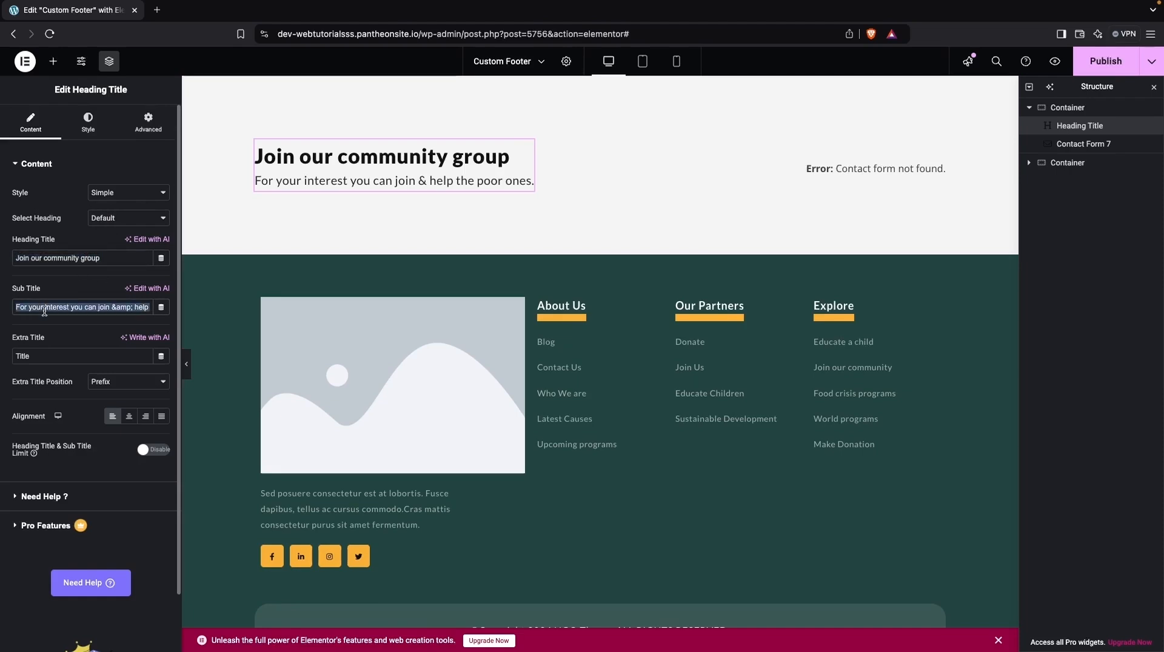
{"action": "type", "text": "For"}
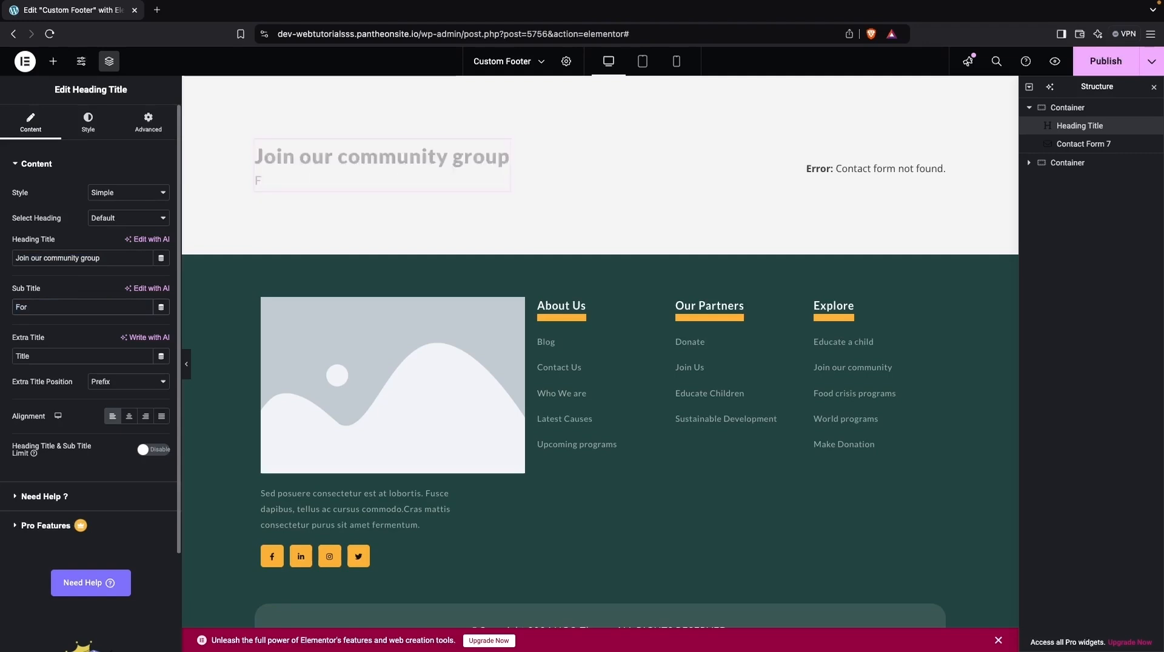
{"action": "type", "text": " further details, contact us"}
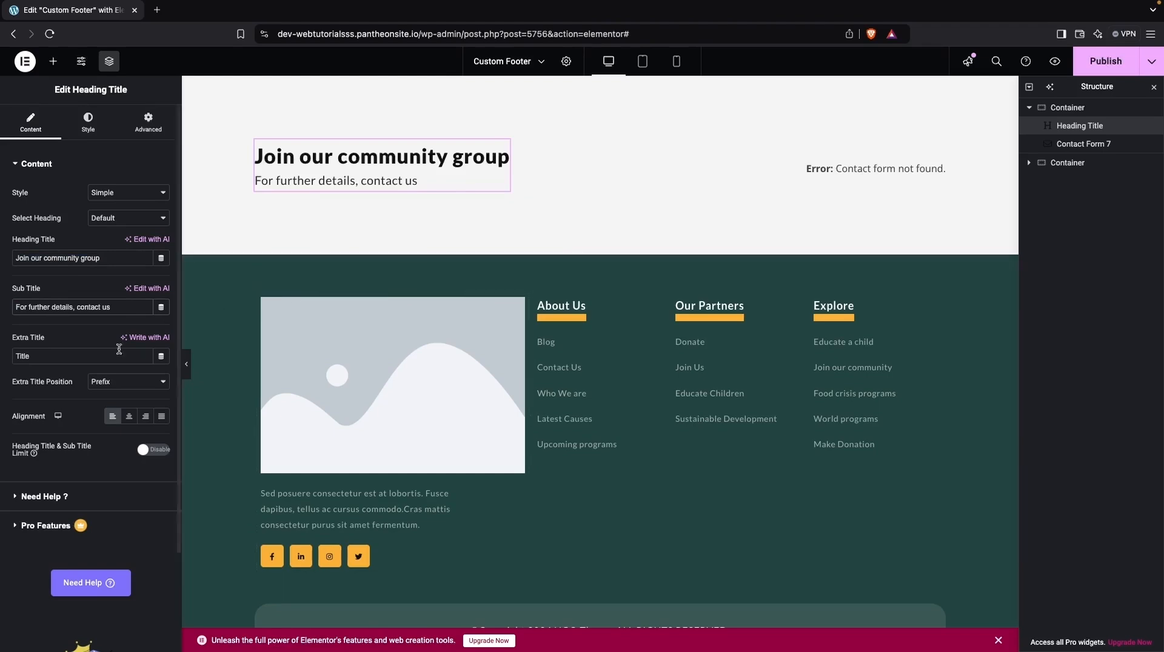
- Try right alignment on the community group heading, set it back to left, and view its style settings
{"action": "scroll", "coordinate": [103, 361], "scroll_direction": "down", "scroll_amount": 2}
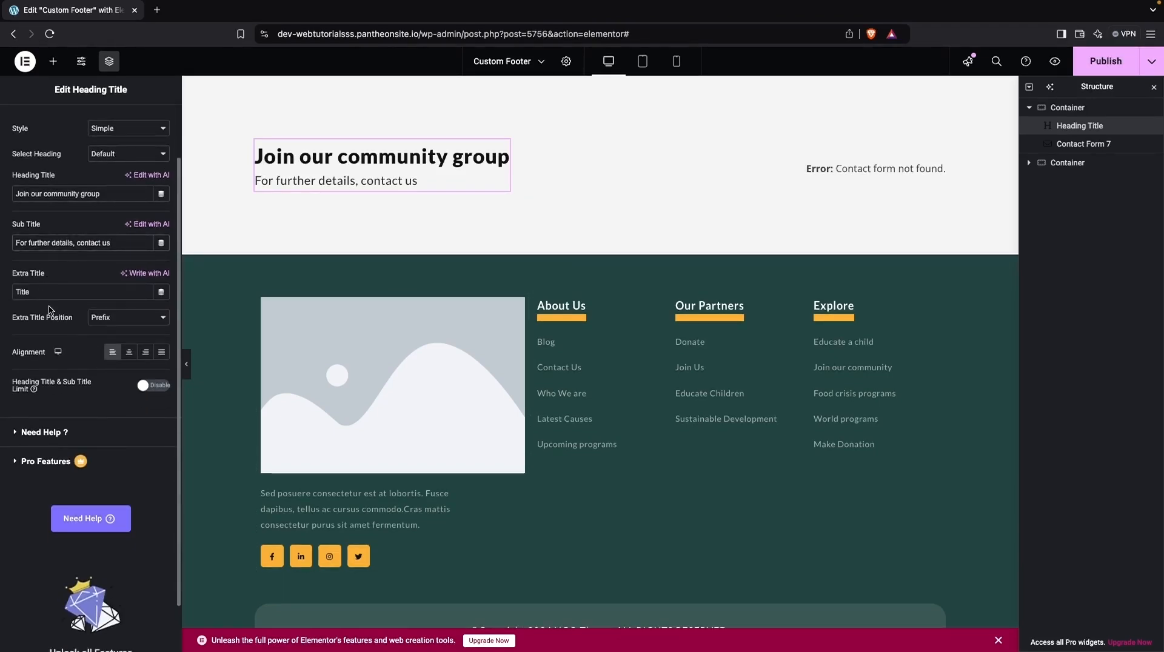
{"action": "left_click", "coordinate": [146, 354]}
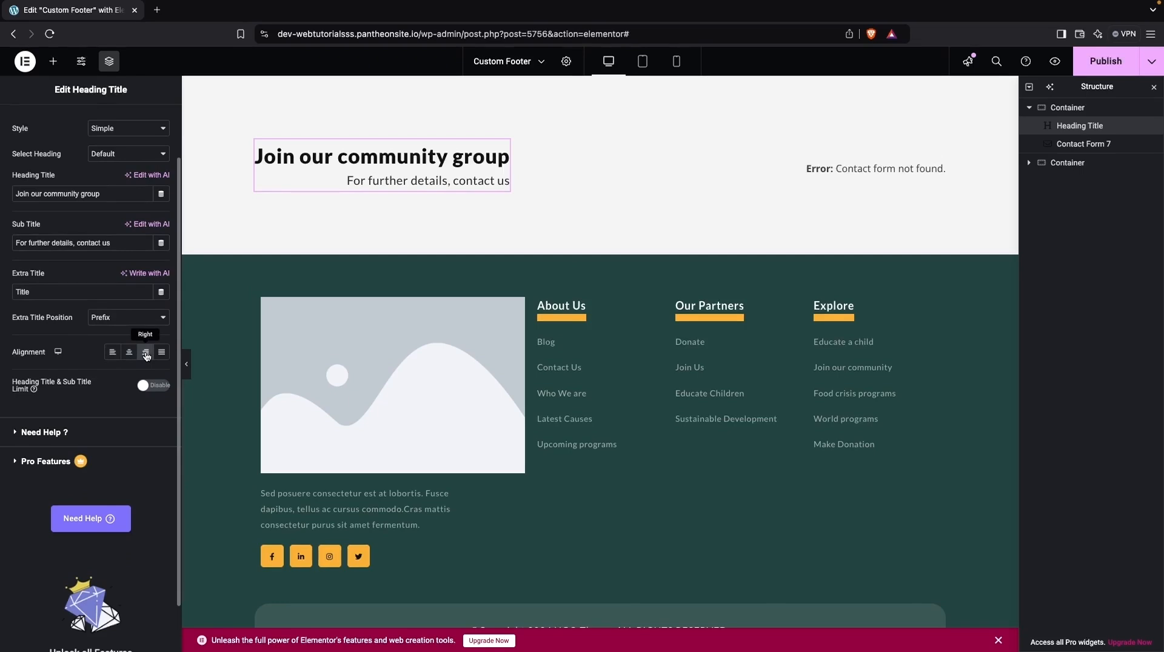
{"action": "left_click", "coordinate": [110, 357]}
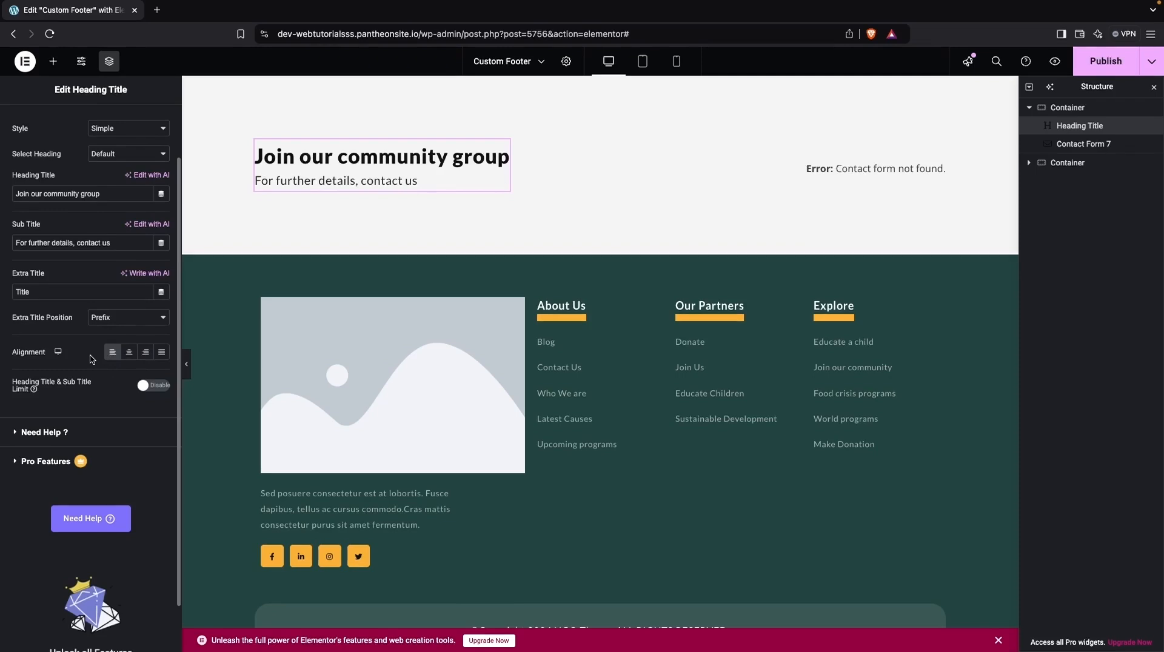
{"action": "scroll", "coordinate": [90, 358], "scroll_direction": "up", "scroll_amount": 3}
{"action": "left_click", "coordinate": [86, 118]}
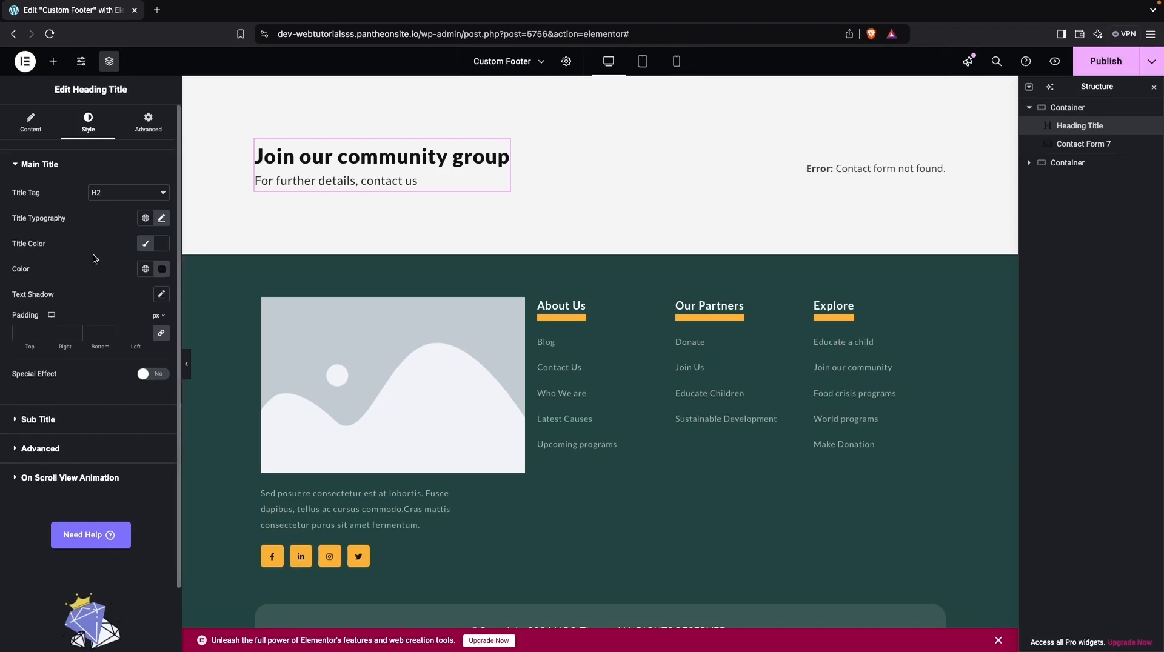
- Try to select a form for the Contact Form 7 widget beside the community heading
{"action": "left_click", "coordinate": [890, 161]}
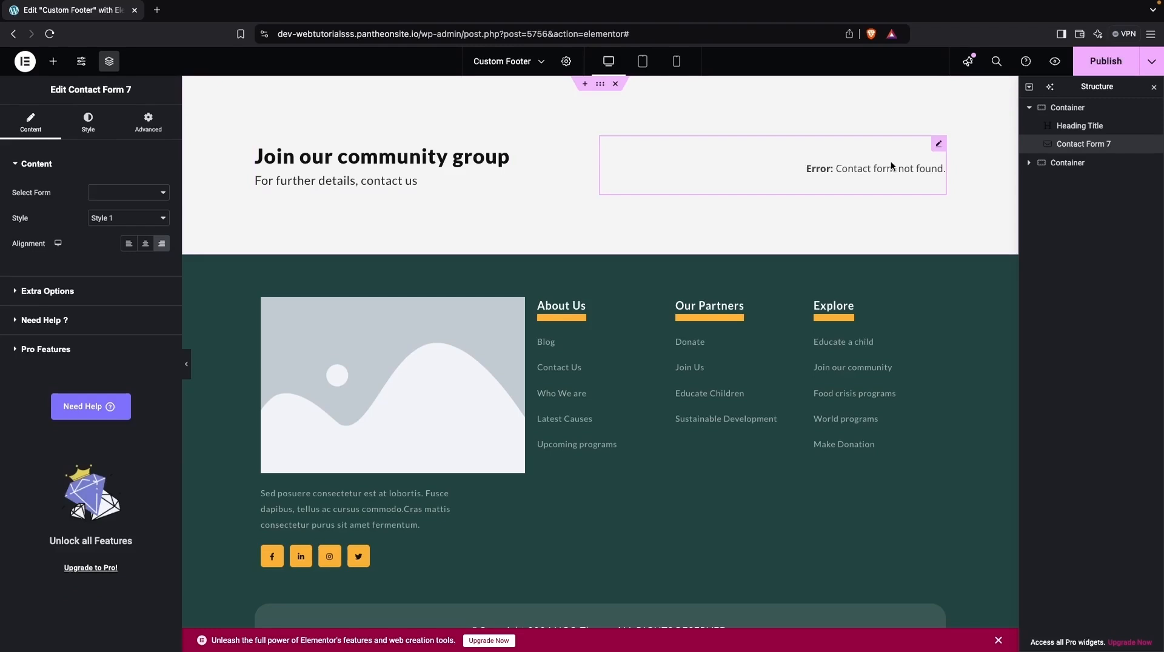
{"action": "left_click", "coordinate": [128, 192]}
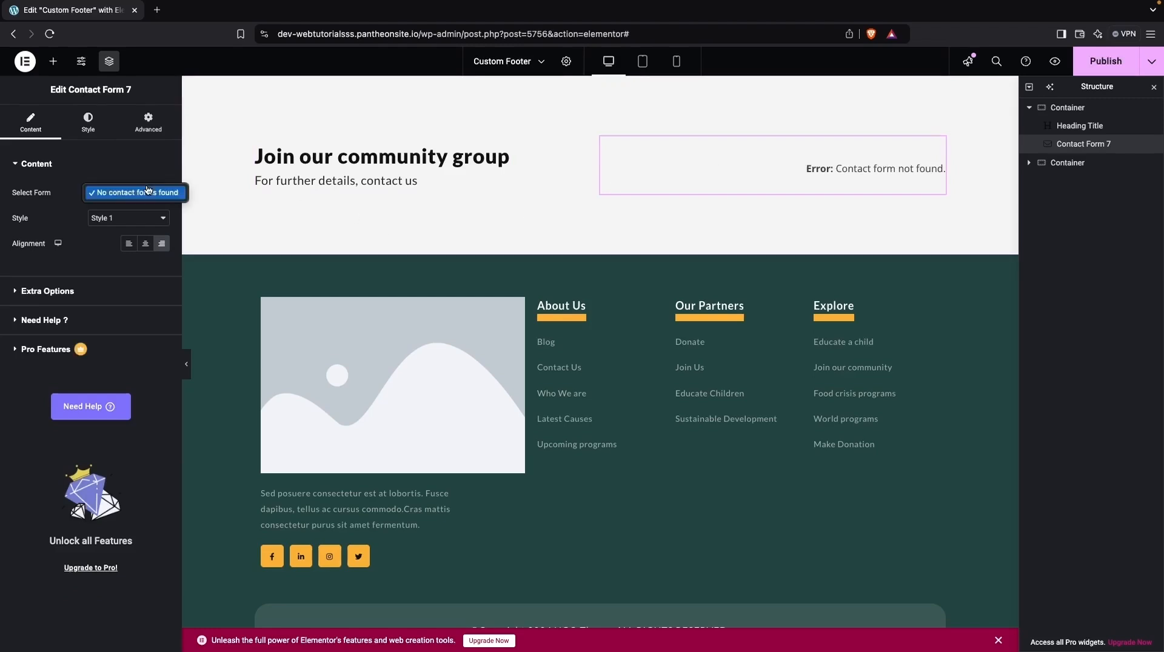
{"action": "left_click", "coordinate": [124, 191]}
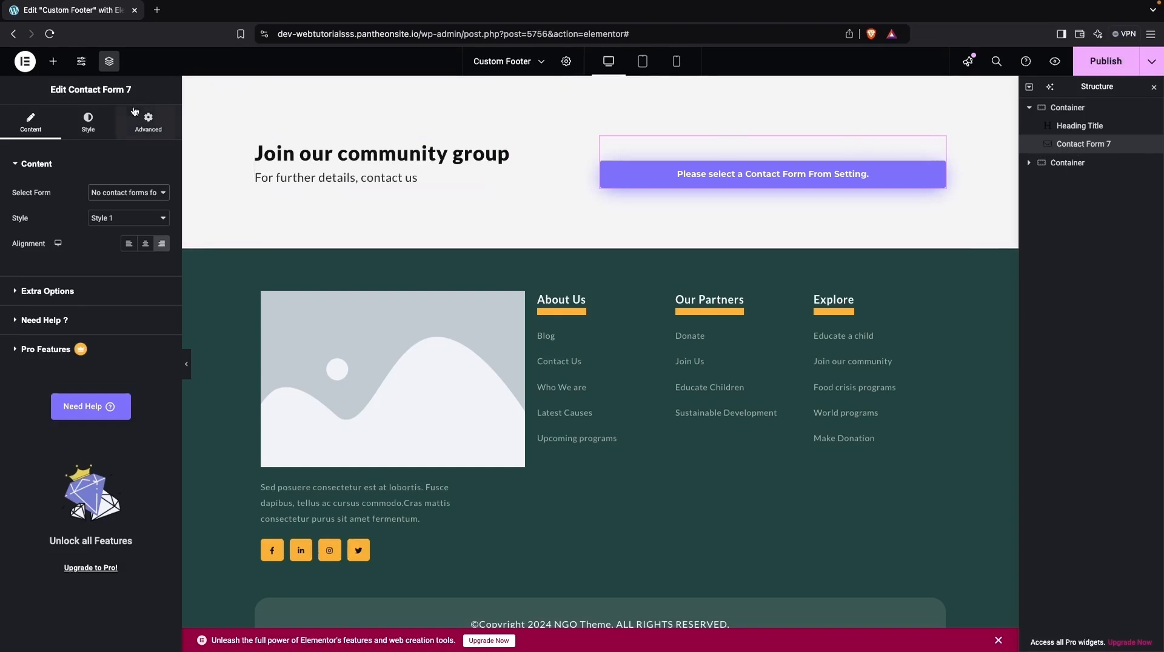
- Replace the Contact Form 7 widget in the upper container with a Button widget
{"action": "left_click", "coordinate": [53, 61]}
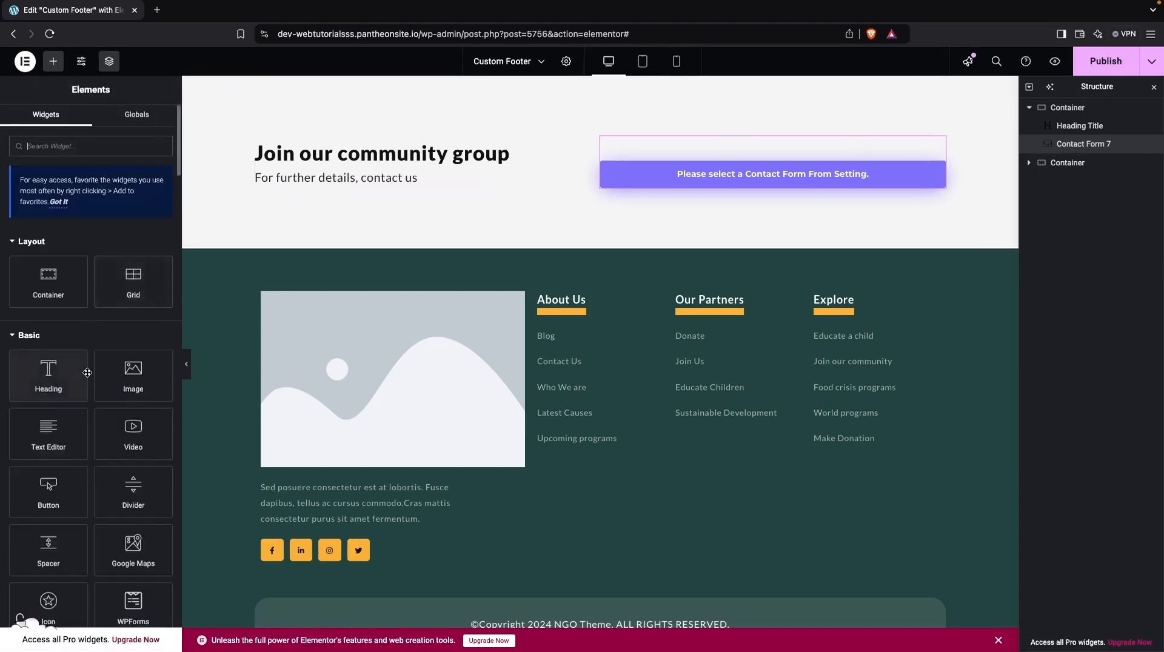
{"action": "left_click_drag", "start_coordinate": [48, 492], "coordinate": [679, 171]}
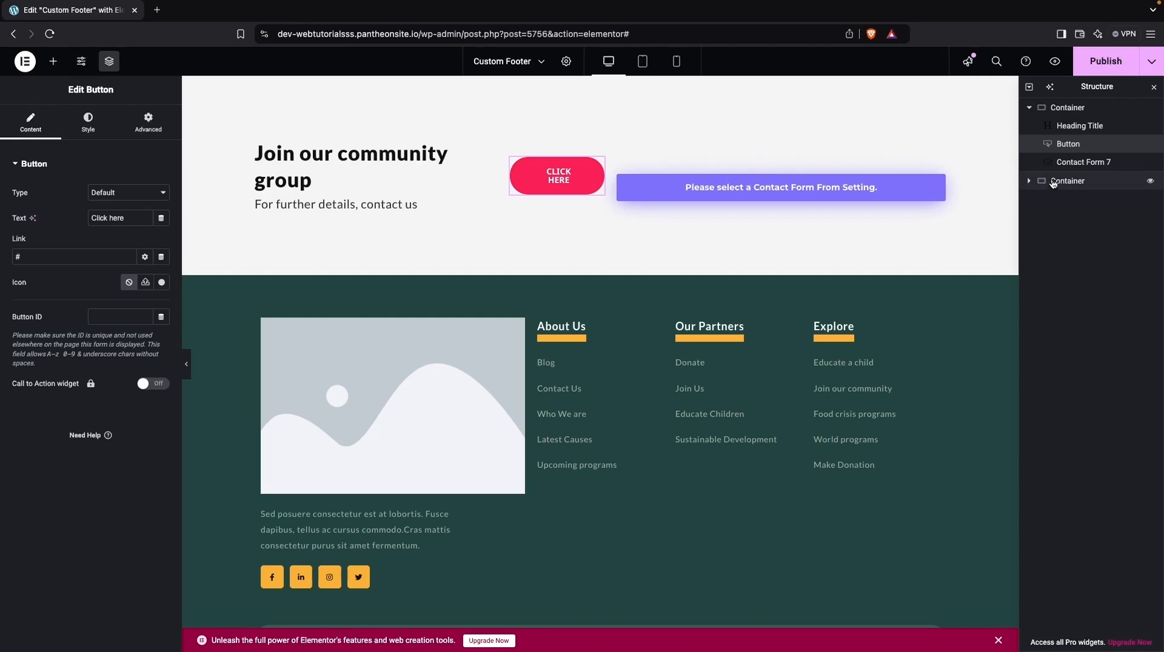
{"action": "right_click", "coordinate": [1065, 166]}
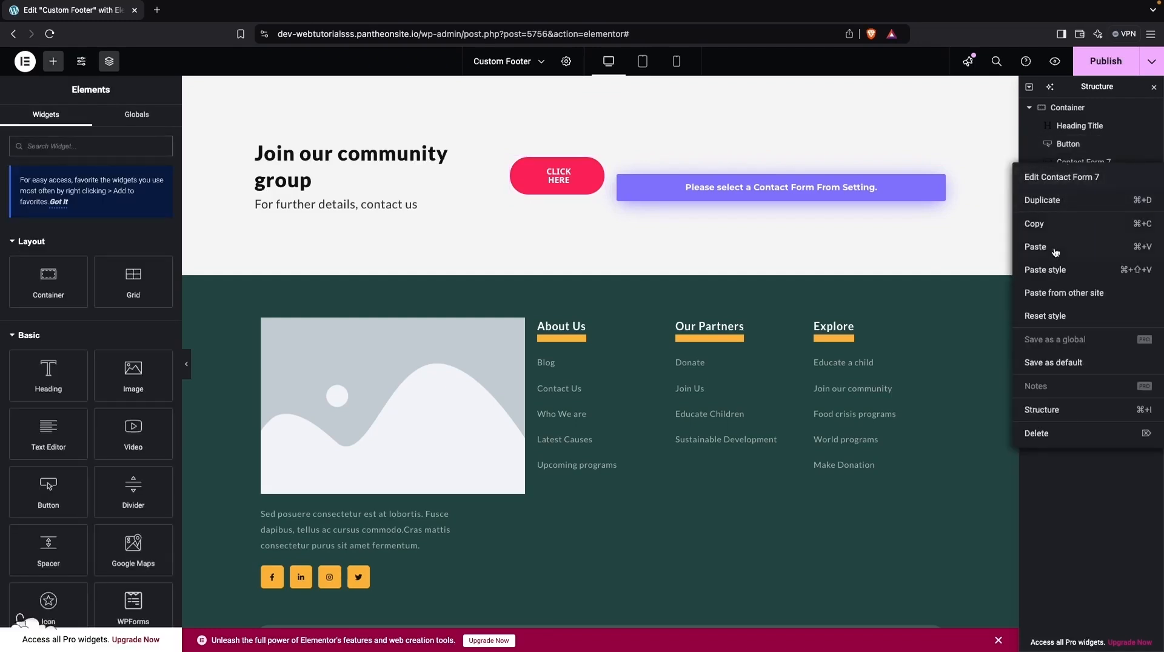
{"action": "left_click", "coordinate": [1048, 433]}
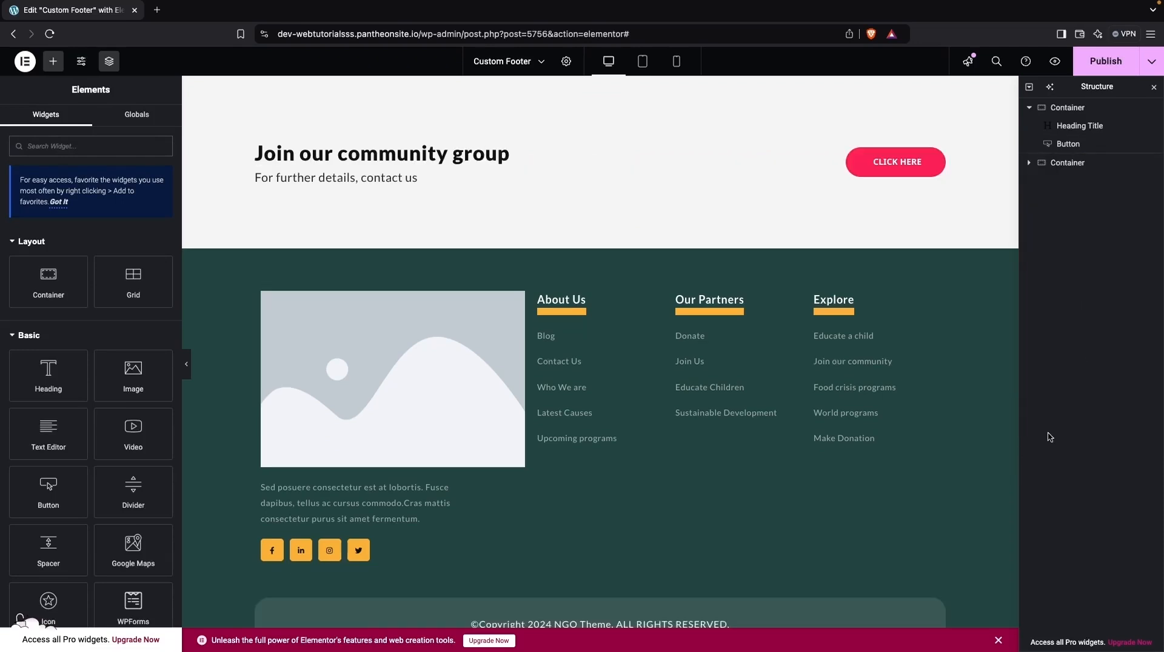
- Set the button's text to "Contact Us" and its border radius to 0 px on every corner
{"action": "left_click", "coordinate": [913, 165]}
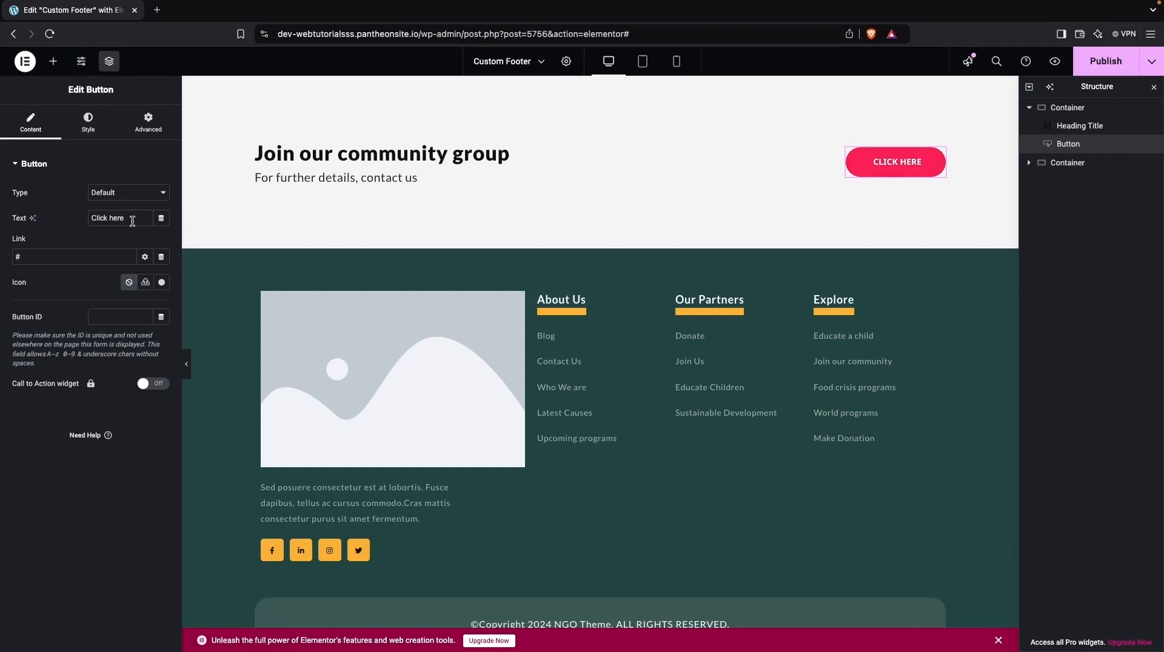
{"action": "left_click_drag", "start_coordinate": [124, 218], "coordinate": [76, 224]}
{"action": "type", "text": "Contacu"}
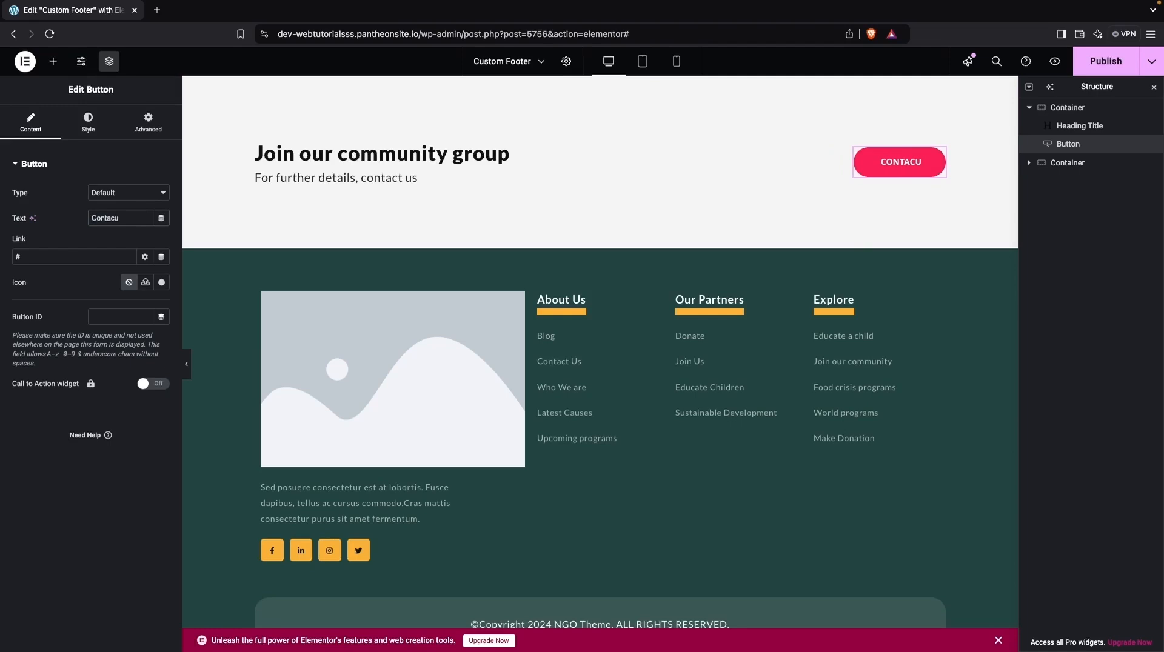
{"action": "key", "text": "BackSpace"}
{"action": "type", "text": "t Us"}
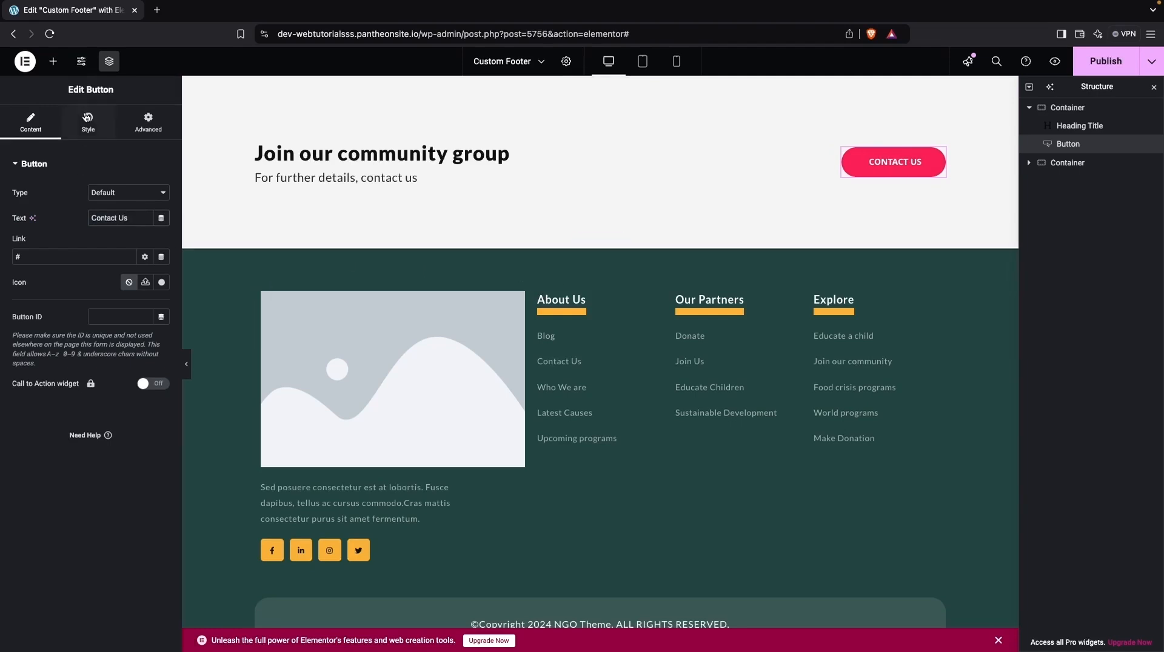
{"action": "left_click", "coordinate": [87, 123]}
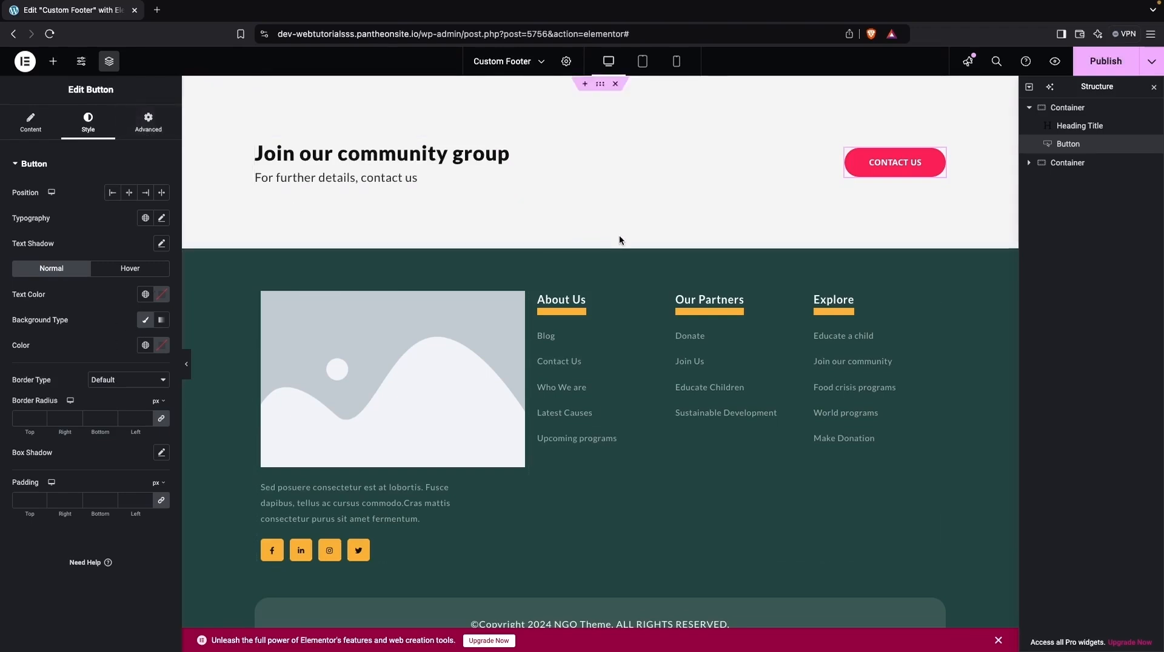
{"action": "left_click", "coordinate": [28, 418]}
{"action": "type", "text": "0"}
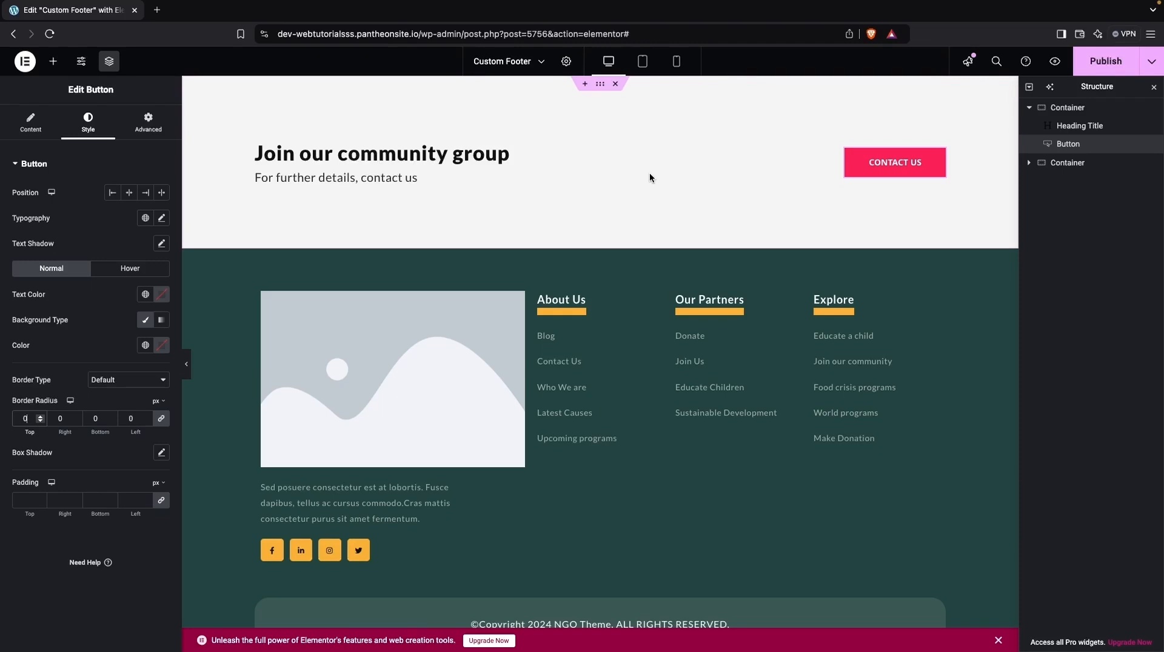
- Give the container holding the community heading a classic background with the color #FFFFFF
{"action": "left_click", "coordinate": [599, 87]}
{"action": "left_click", "coordinate": [87, 122]}
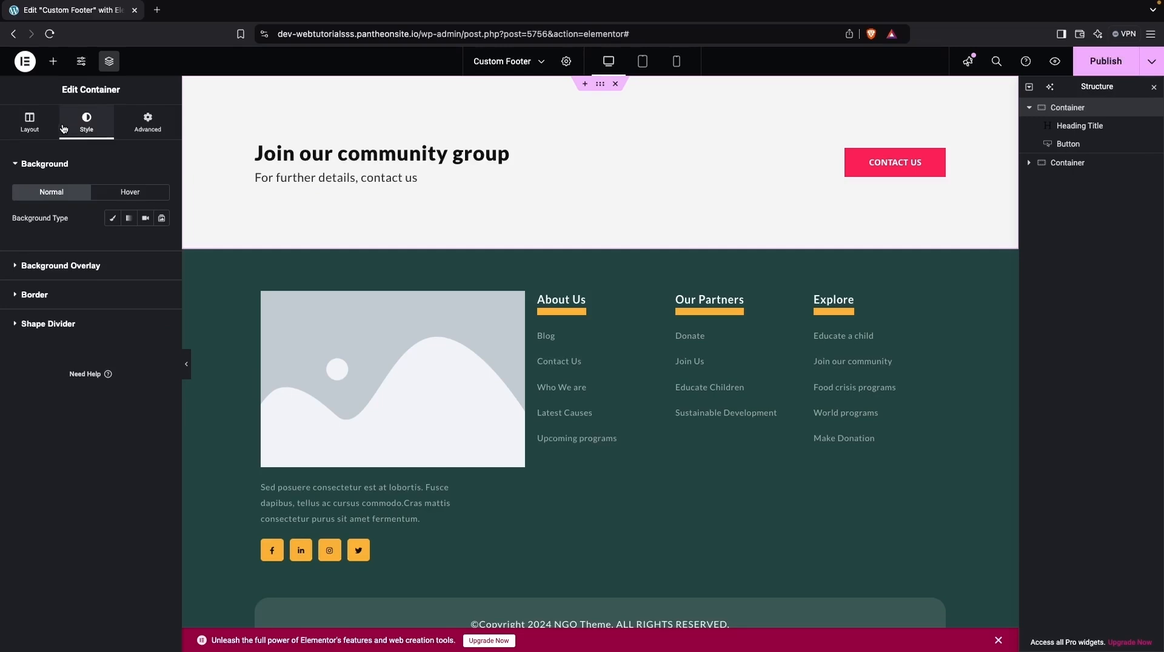
{"action": "left_click", "coordinate": [112, 219]}
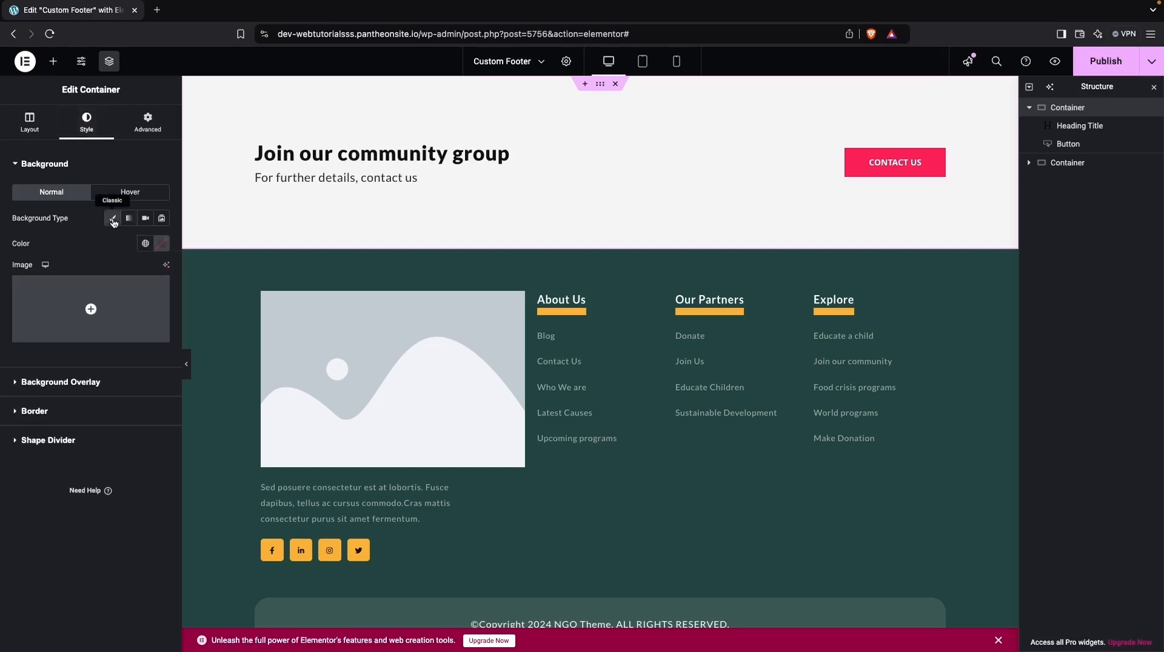
{"action": "left_click", "coordinate": [161, 244]}
{"action": "type", "text": "#FFFFFF"}
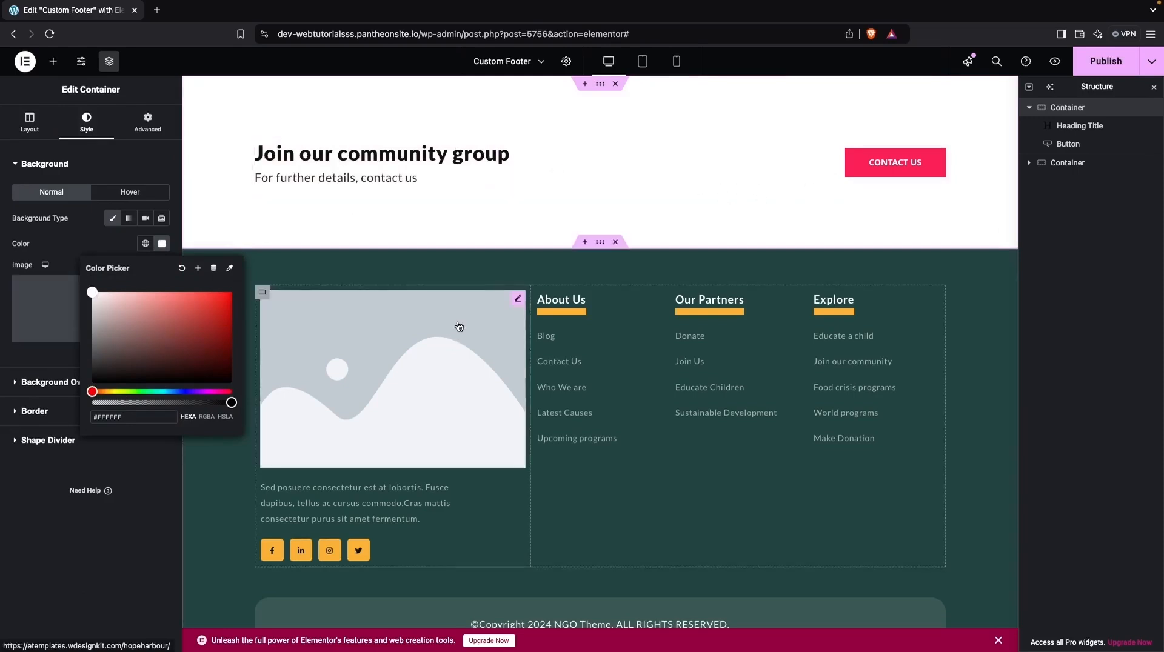
- Give the lower container holding the footer link columns a classic background with the global Theme Color 1
{"action": "left_click", "coordinate": [600, 243]}
{"action": "left_click", "coordinate": [89, 121]}
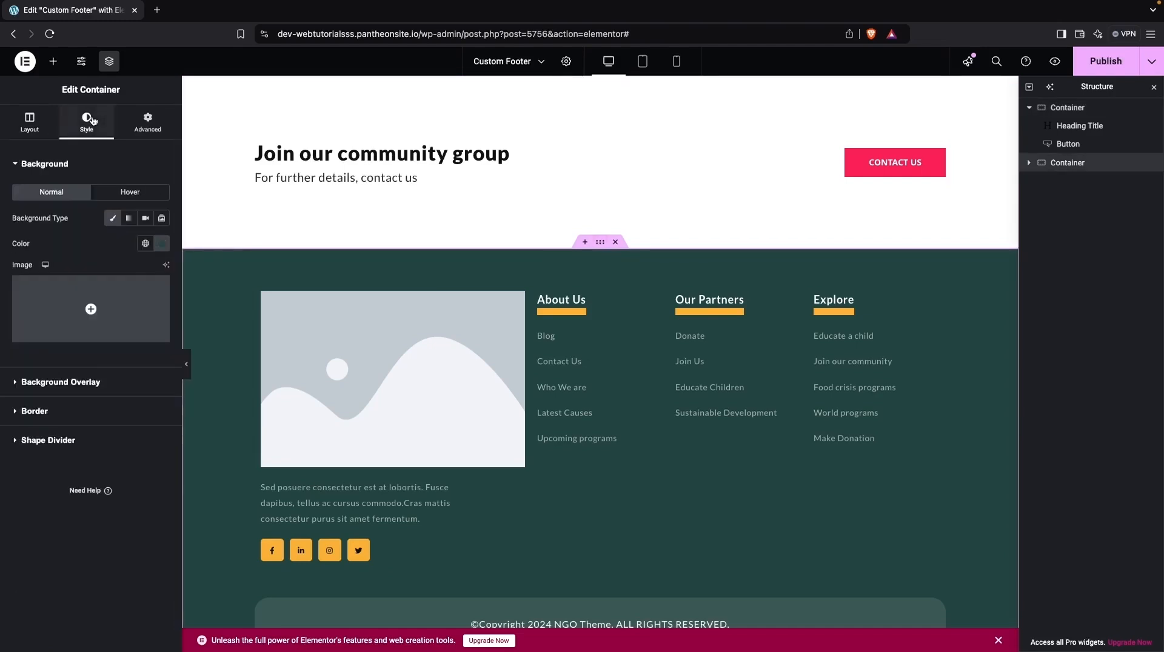
{"action": "left_click", "coordinate": [114, 219]}
{"action": "left_click", "coordinate": [114, 221]}
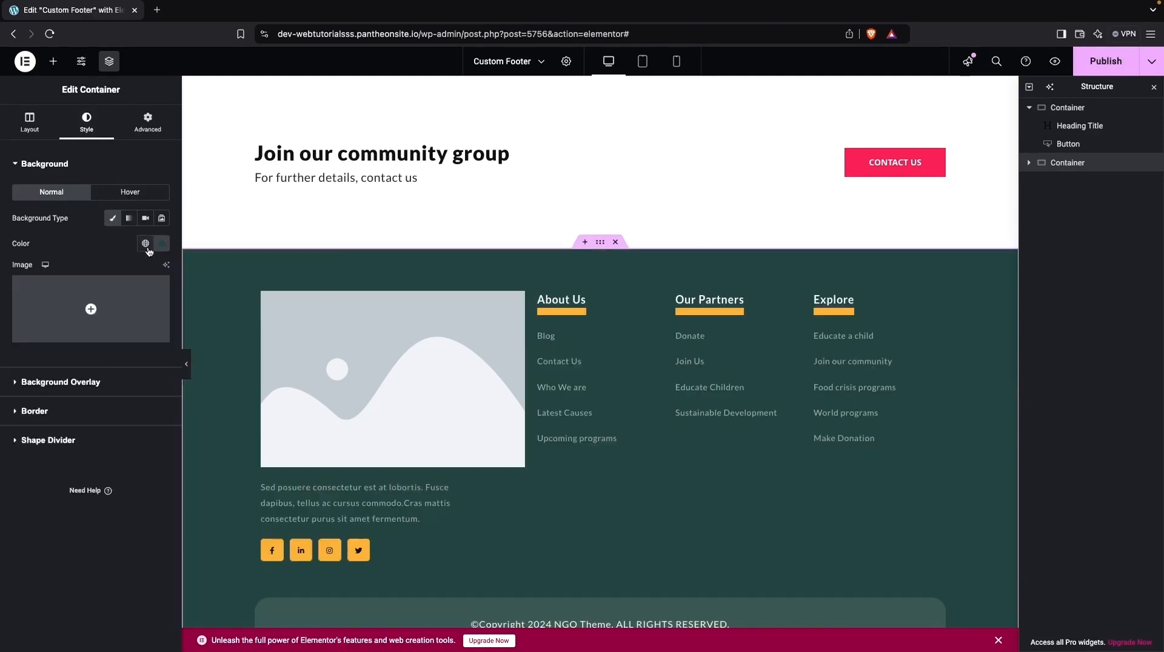
{"action": "left_click", "coordinate": [145, 243]}
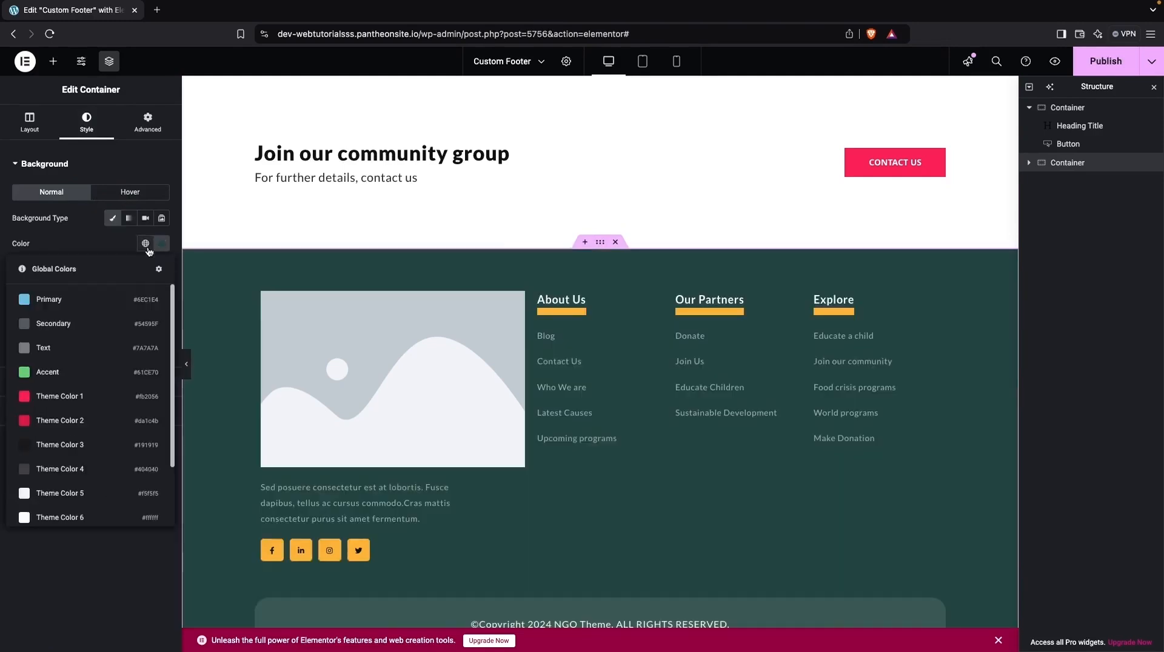
{"action": "left_click", "coordinate": [75, 399]}
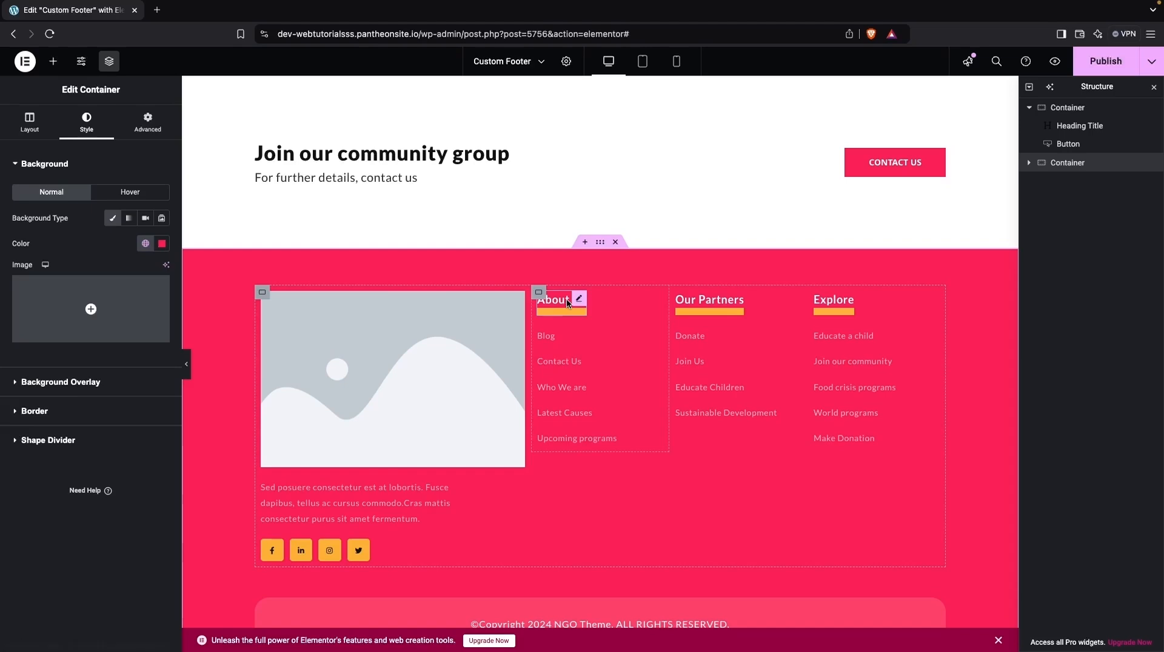
- Set the separator color of the About Us heading to the global Theme Color 3
{"action": "left_click", "coordinate": [559, 318]}
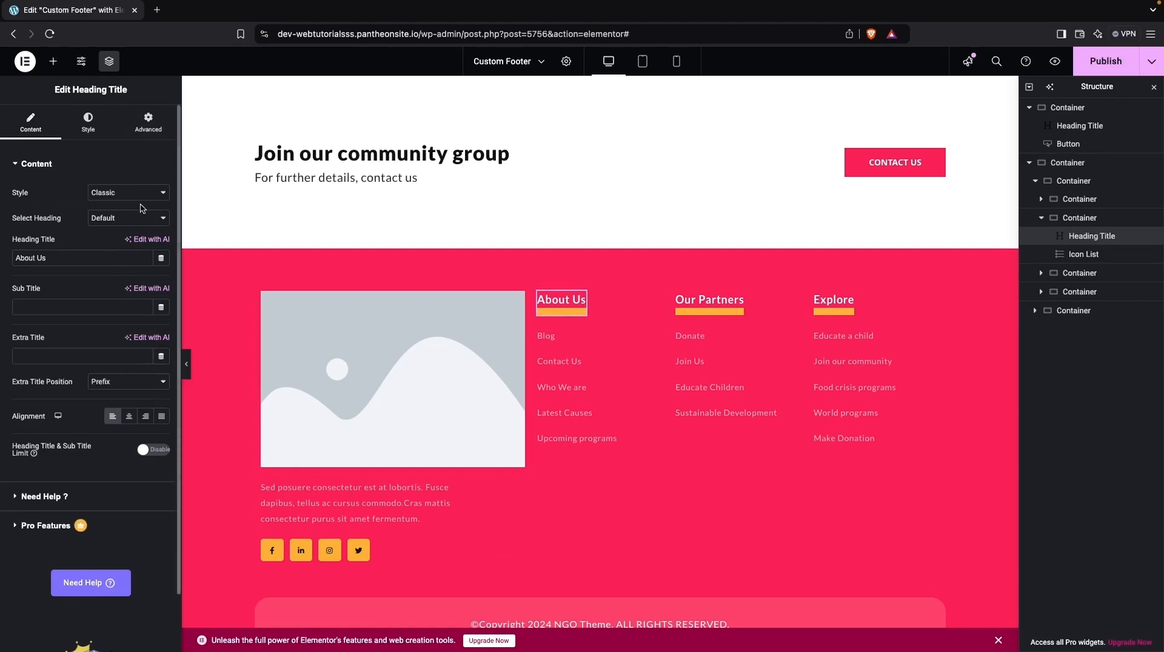
{"action": "left_click", "coordinate": [86, 124]}
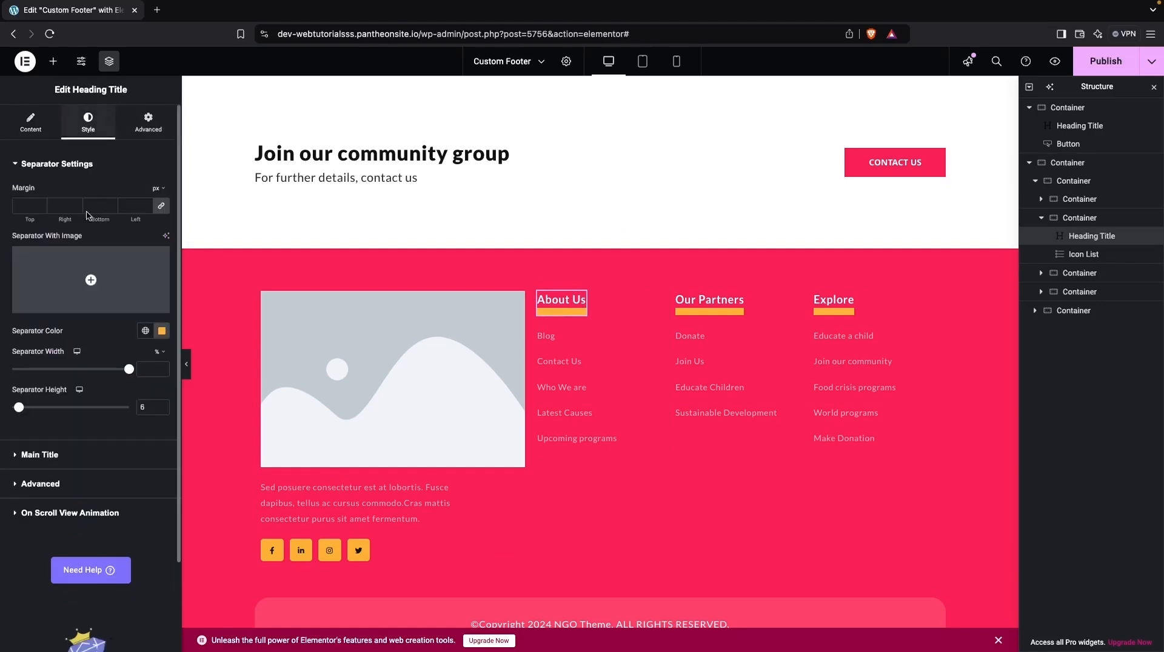
{"action": "left_click", "coordinate": [162, 331]}
{"action": "left_click", "coordinate": [145, 330]}
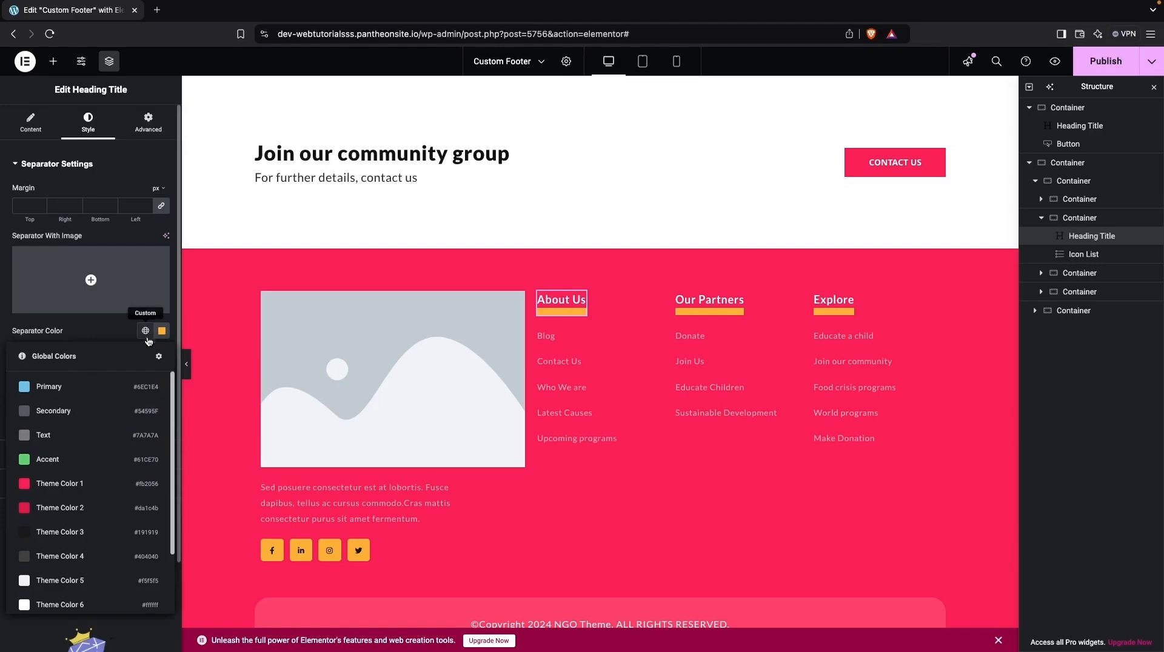
{"action": "left_click", "coordinate": [70, 432]}
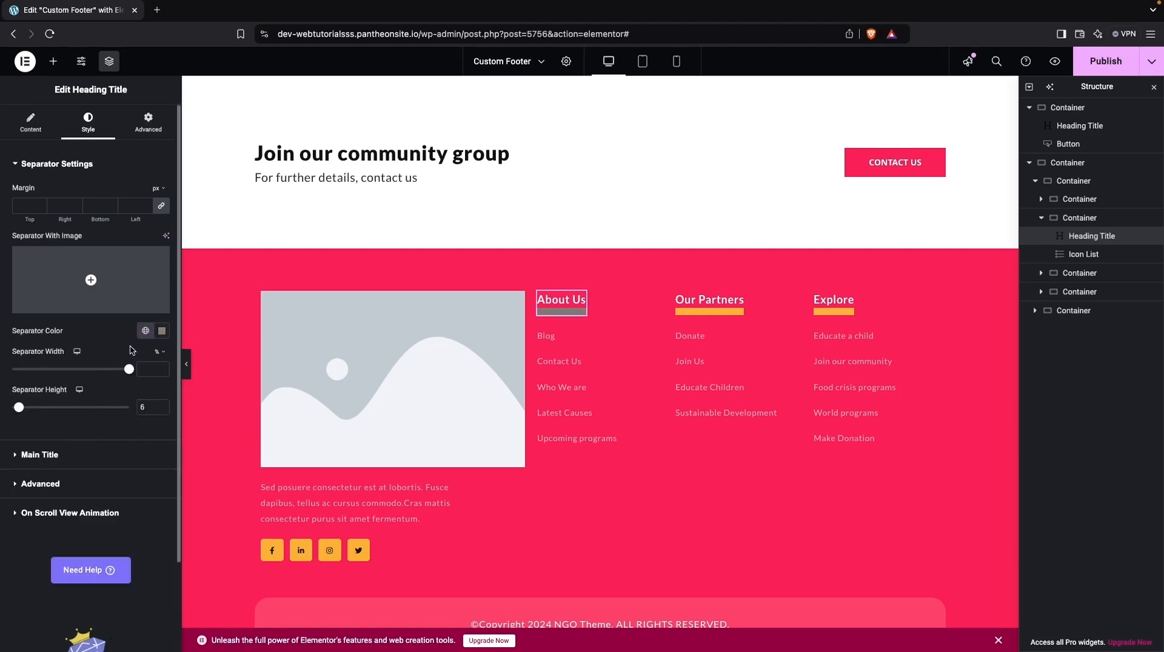
{"action": "left_click", "coordinate": [145, 332]}
{"action": "scroll", "coordinate": [67, 505], "scroll_direction": "up", "scroll_amount": 2}
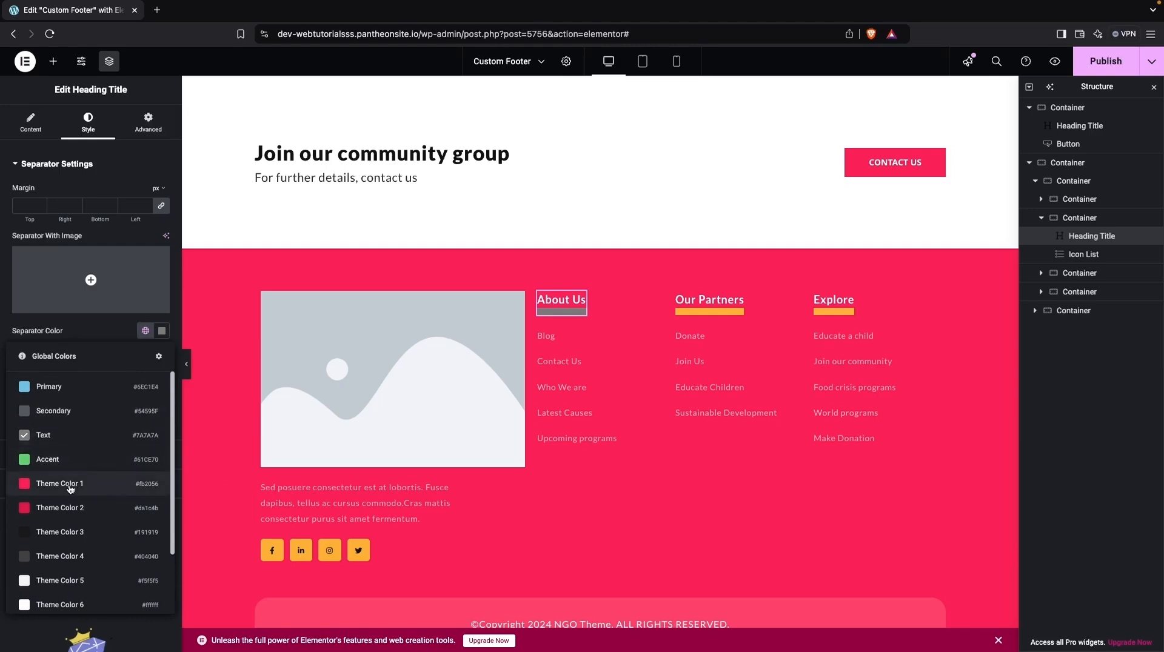
{"action": "left_click", "coordinate": [68, 532]}
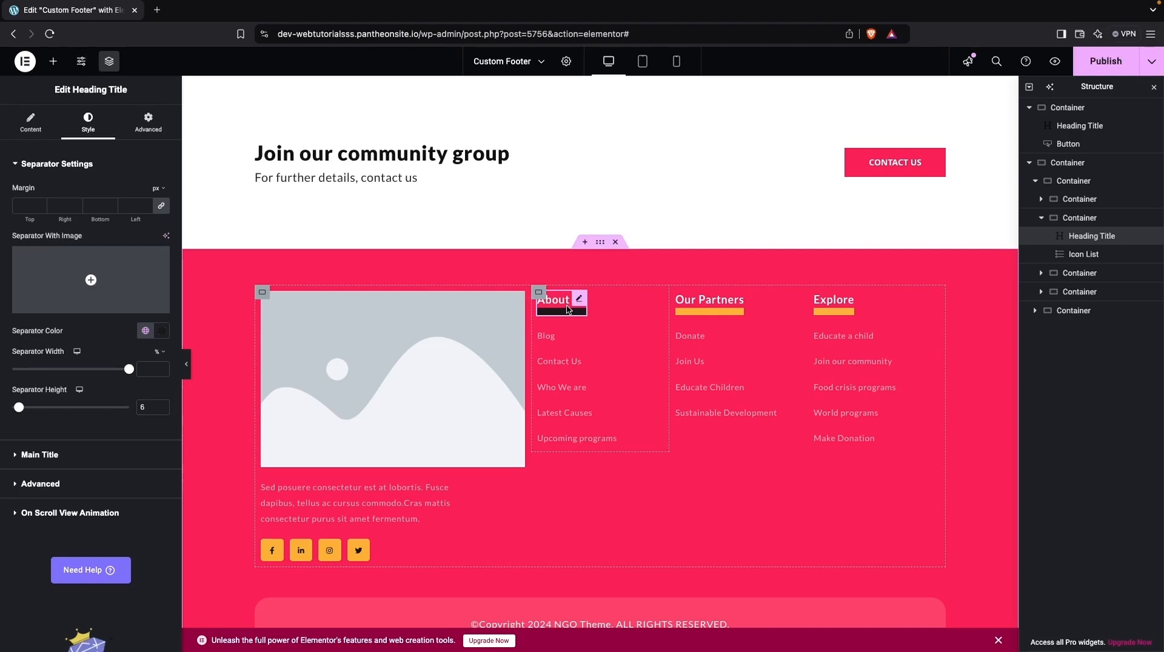
- Copy the About Us heading and paste its style onto the Our Partners and Explore headings
{"action": "right_click", "coordinate": [568, 309]}
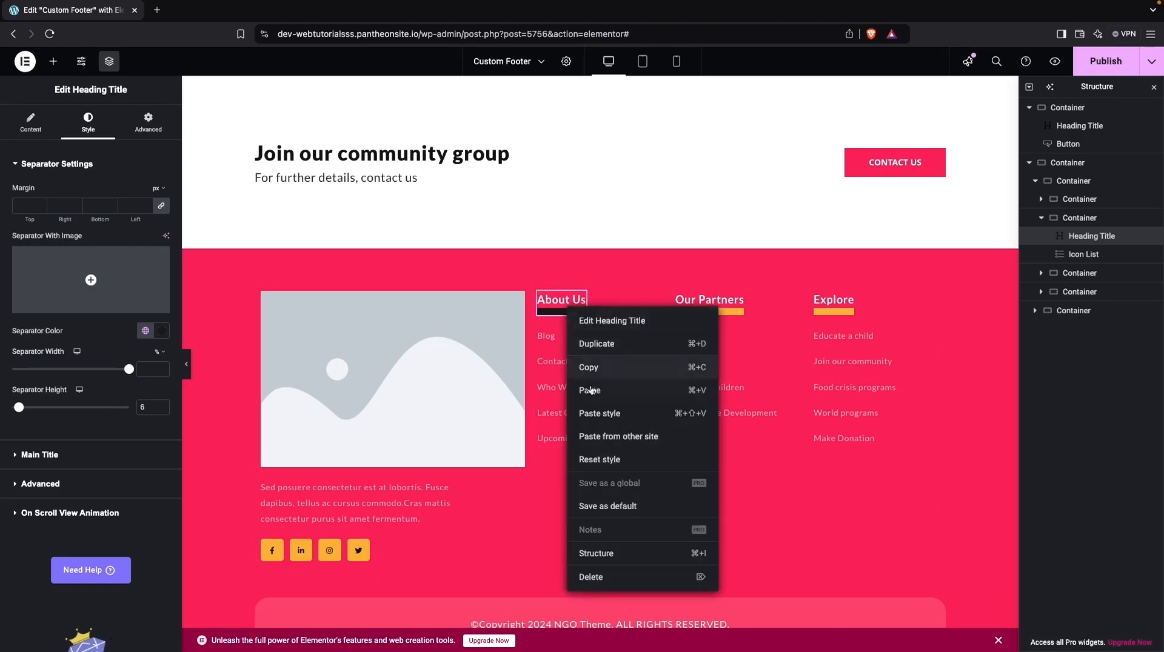
{"action": "left_click", "coordinate": [693, 328]}
{"action": "right_click", "coordinate": [701, 305]}
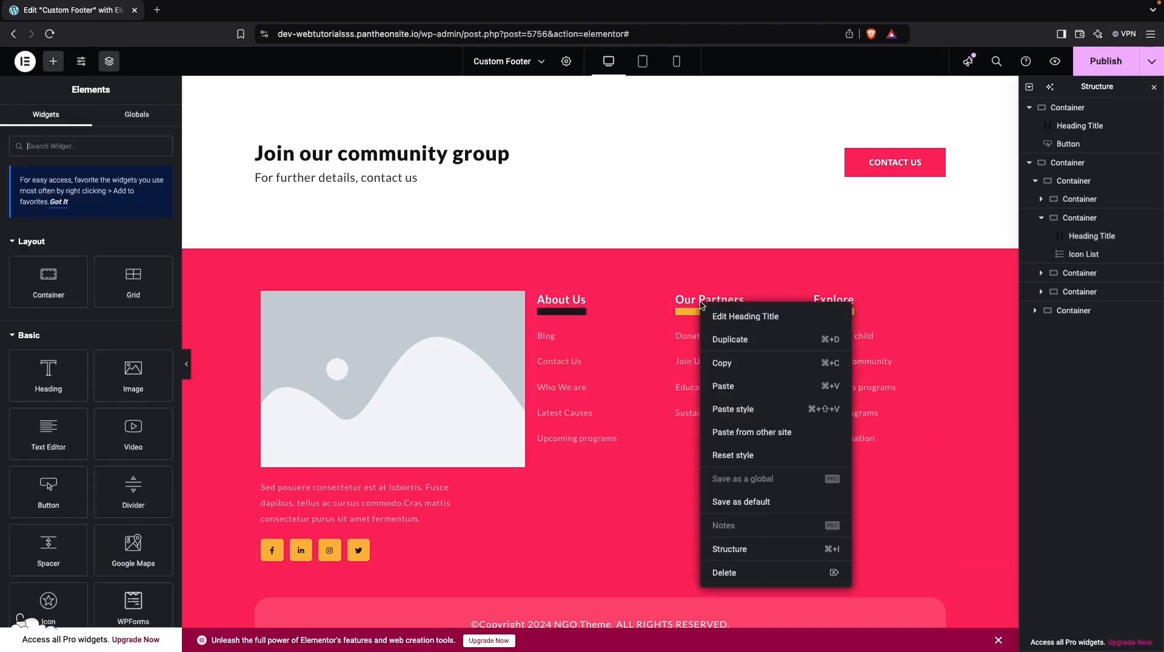
{"action": "left_click", "coordinate": [750, 409]}
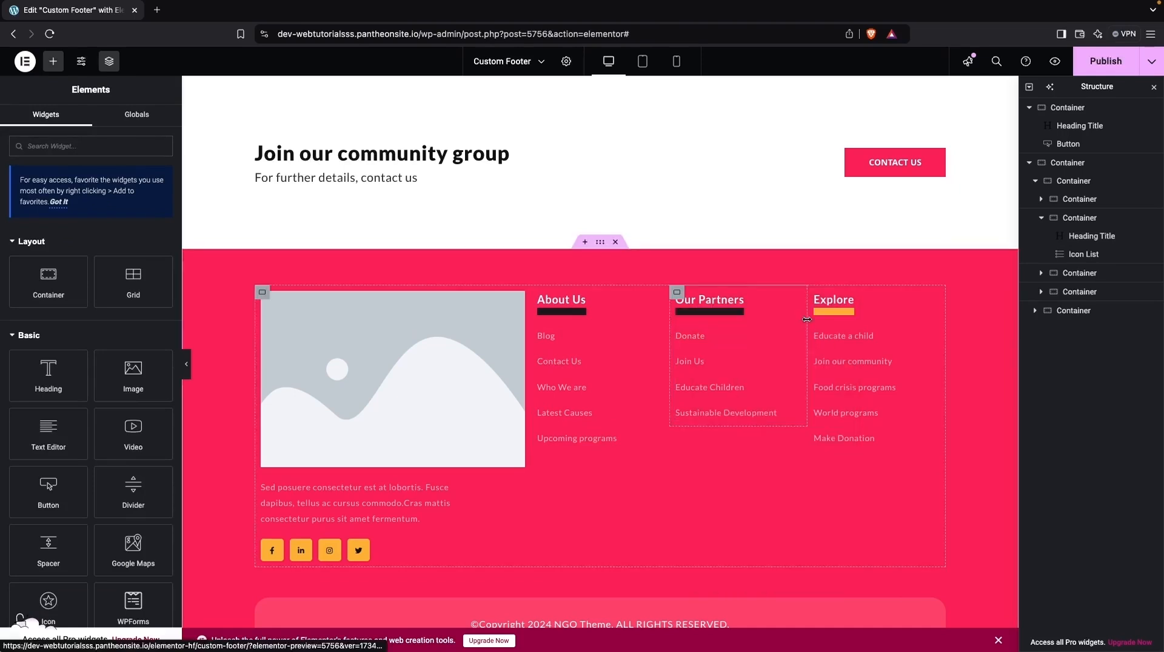
{"action": "right_click", "coordinate": [835, 307]}
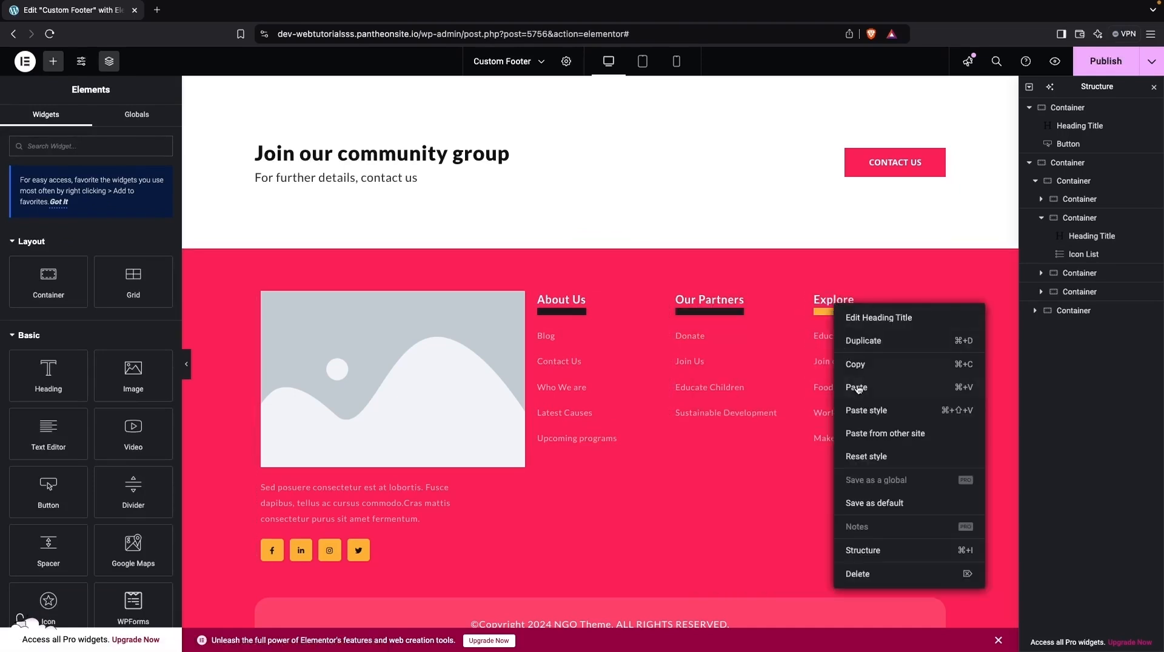
{"action": "left_click", "coordinate": [870, 410]}
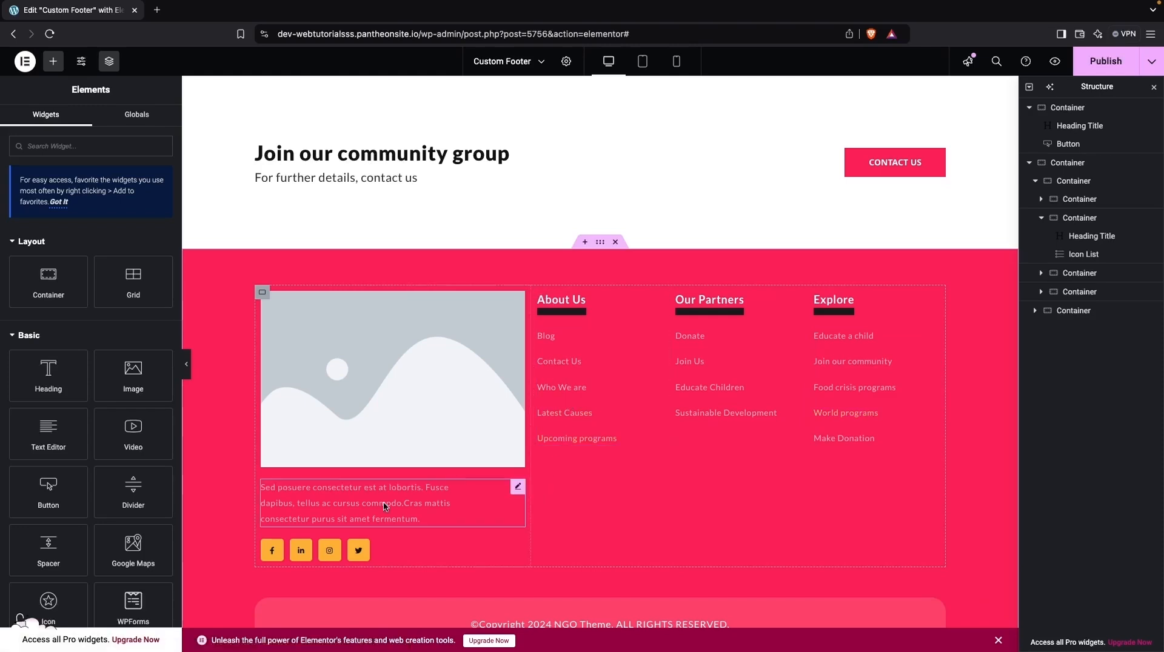
- Set the Facebook social icon's background color and background hover color to white (#FFFFFF)
{"action": "left_click", "coordinate": [273, 557]}
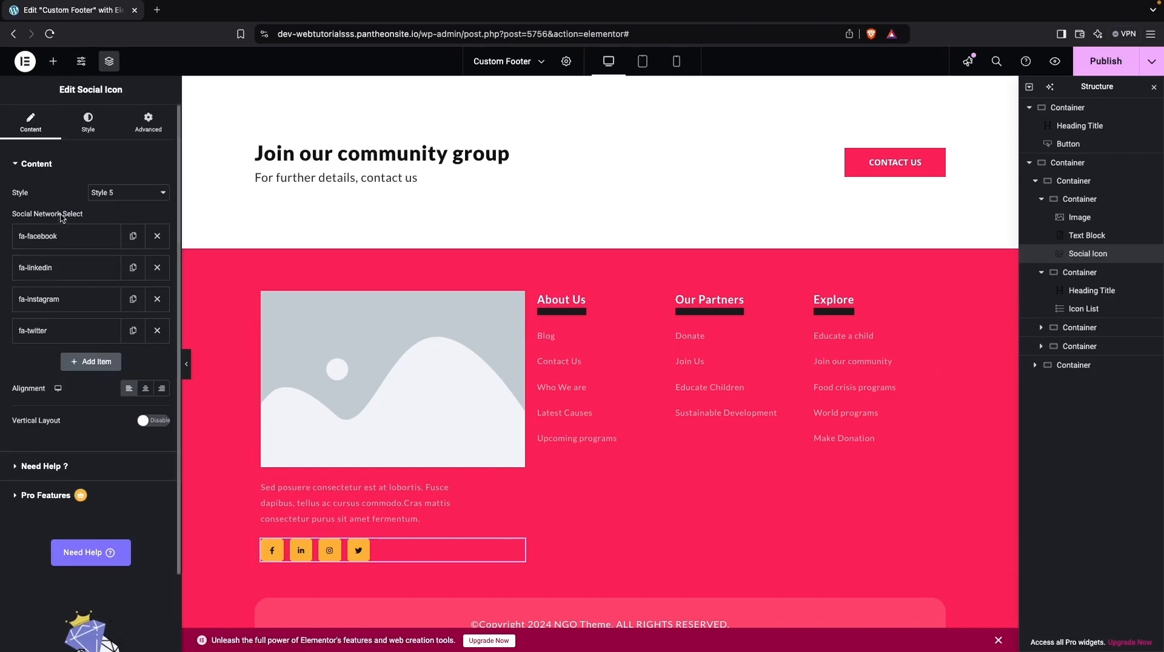
{"action": "left_click", "coordinate": [63, 240]}
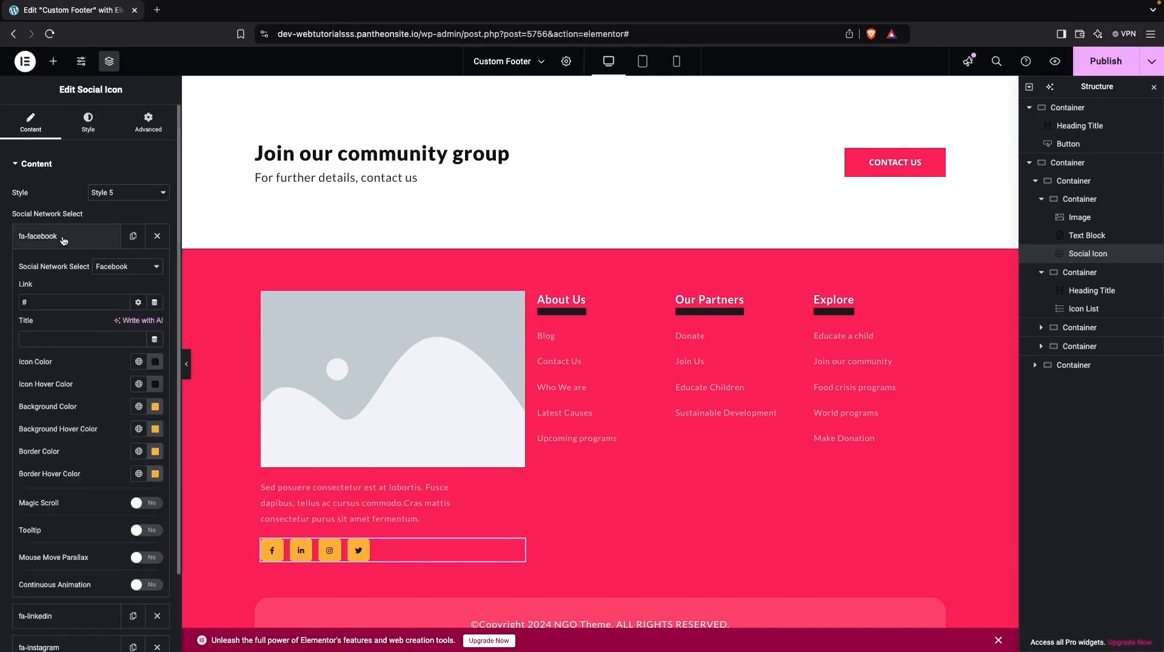
{"action": "scroll", "coordinate": [91, 346], "scroll_direction": "down", "scroll_amount": 2}
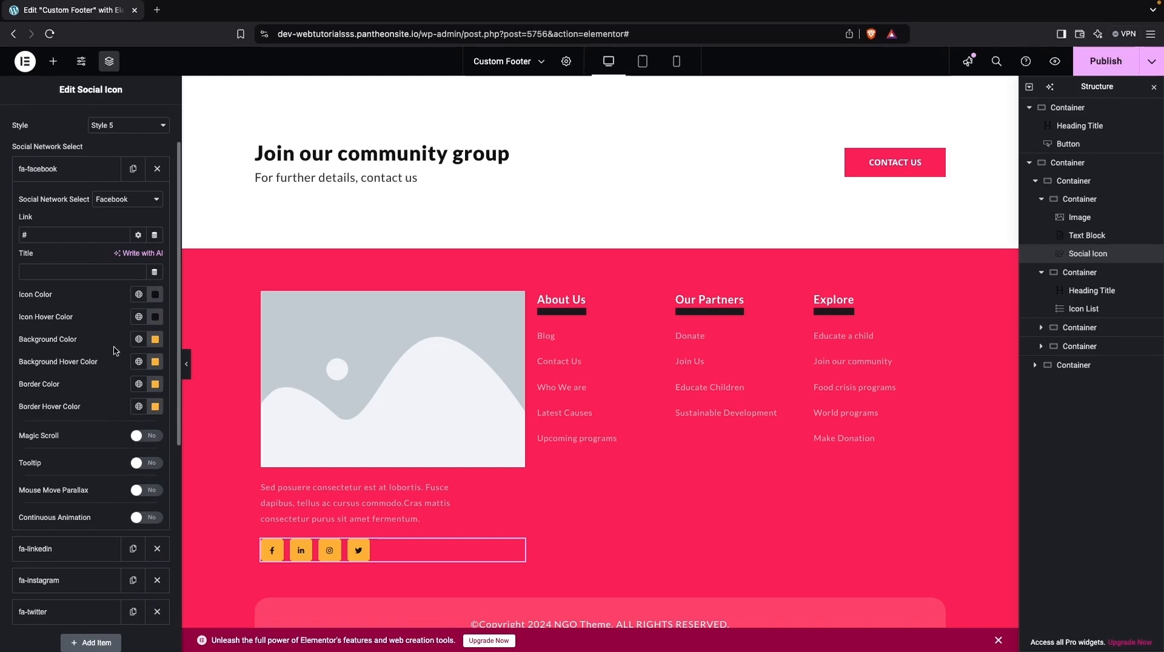
{"action": "left_click", "coordinate": [152, 343]}
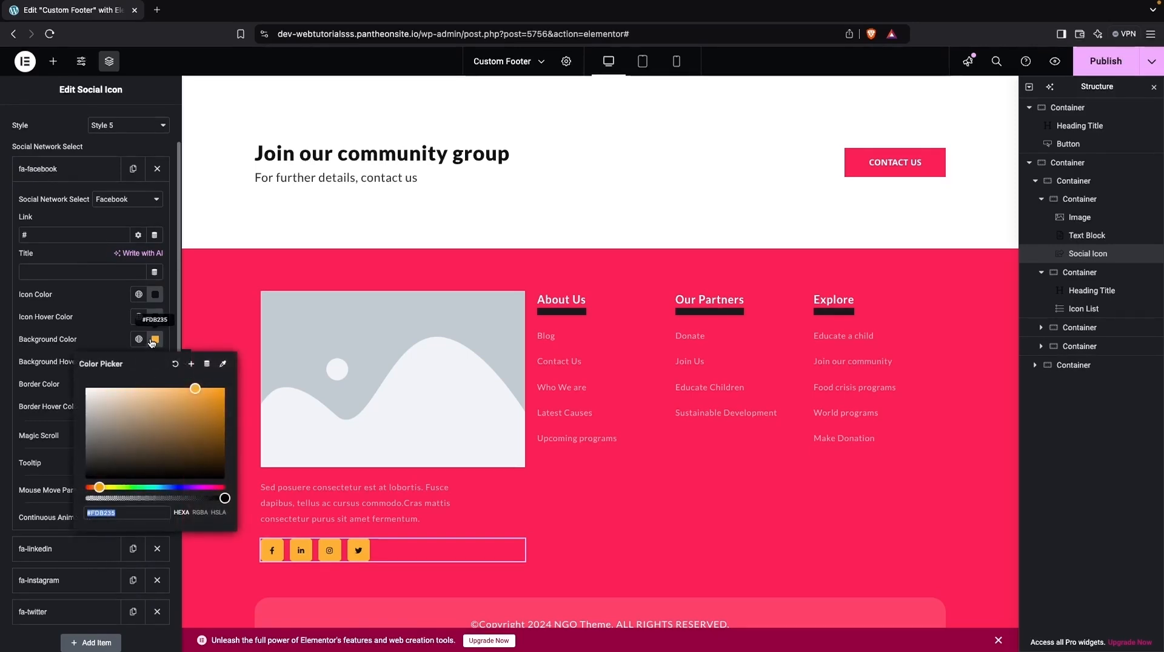
{"action": "left_click_drag", "start_coordinate": [108, 401], "coordinate": [54, 383]}
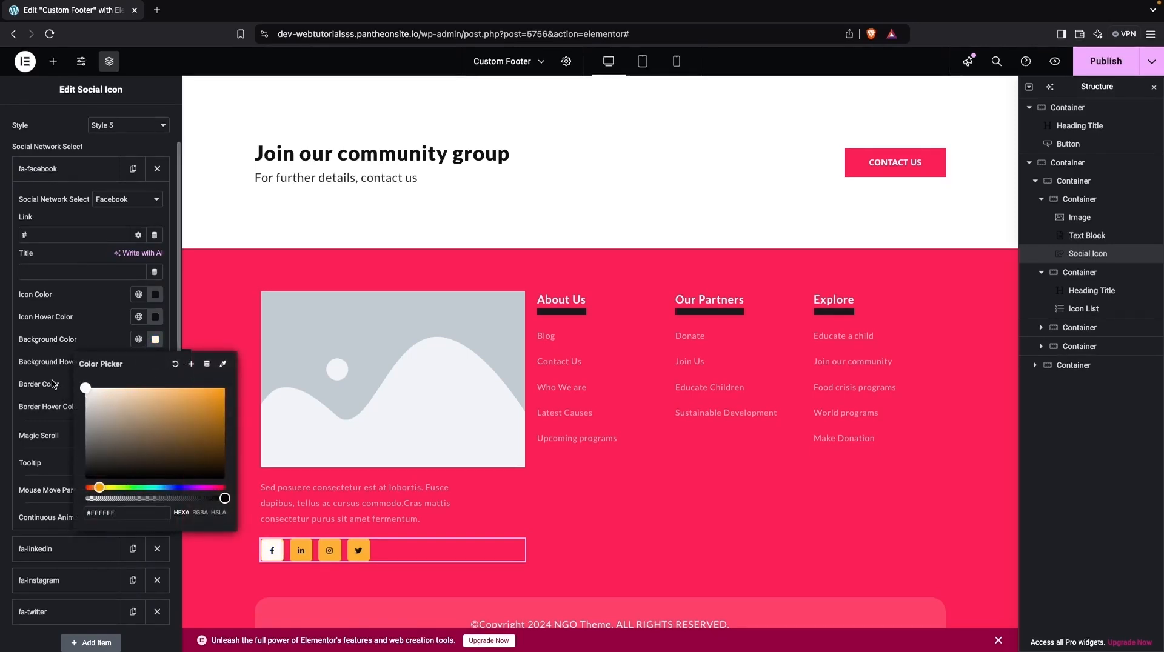
{"action": "left_click", "coordinate": [83, 340]}
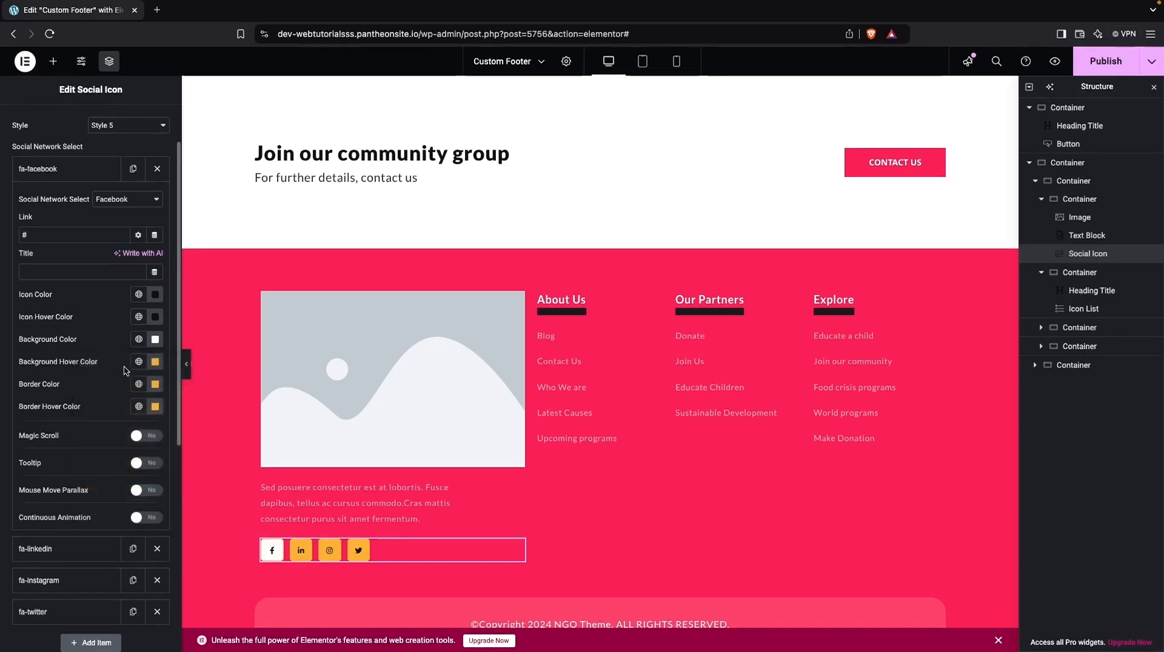
{"action": "left_click", "coordinate": [155, 364]}
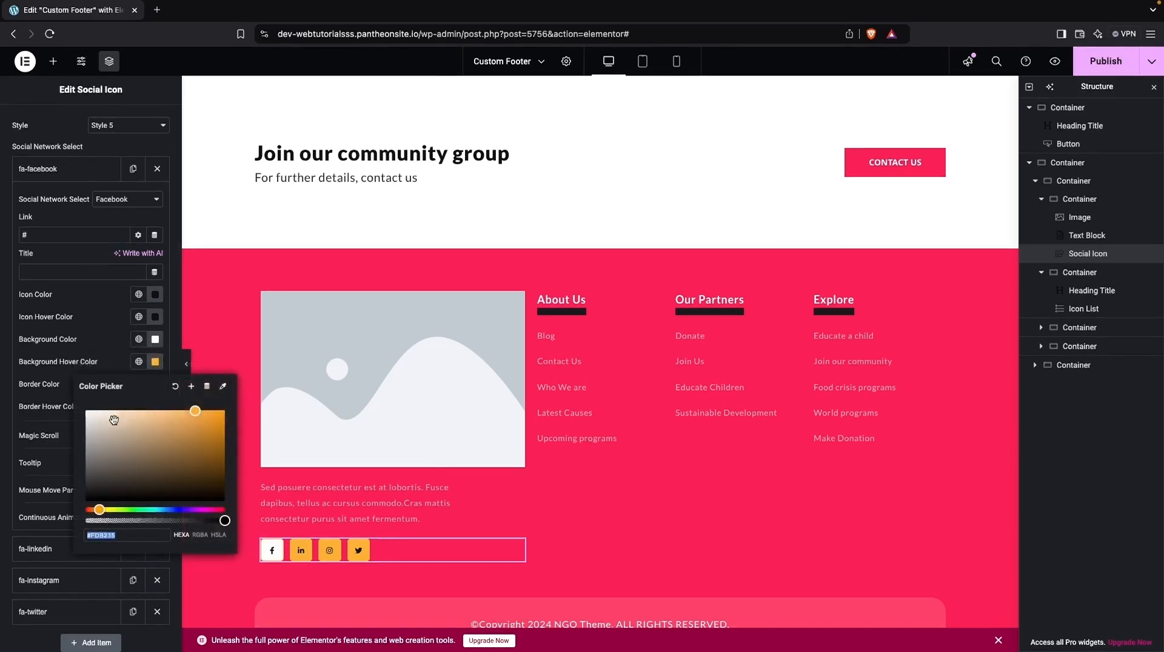
{"action": "left_click_drag", "start_coordinate": [113, 418], "coordinate": [50, 398]}
{"action": "left_click", "coordinate": [93, 358]}
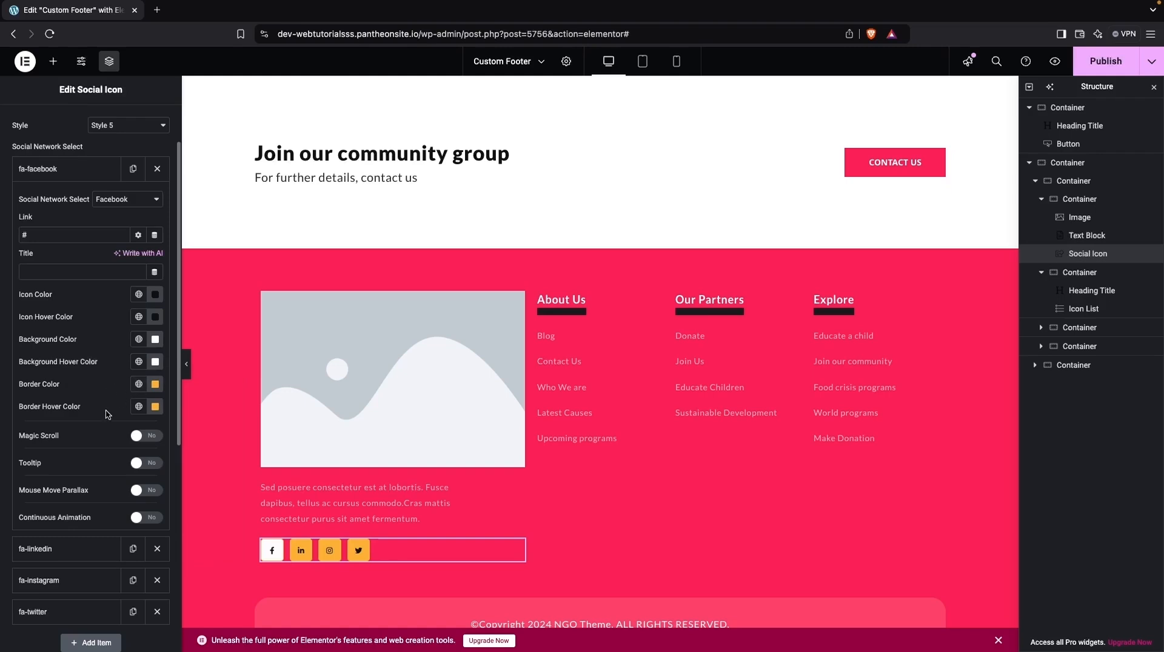
- Set the Facebook social icon's border color and border hover color to white (#FFFFFF)
{"action": "left_click", "coordinate": [156, 406]}
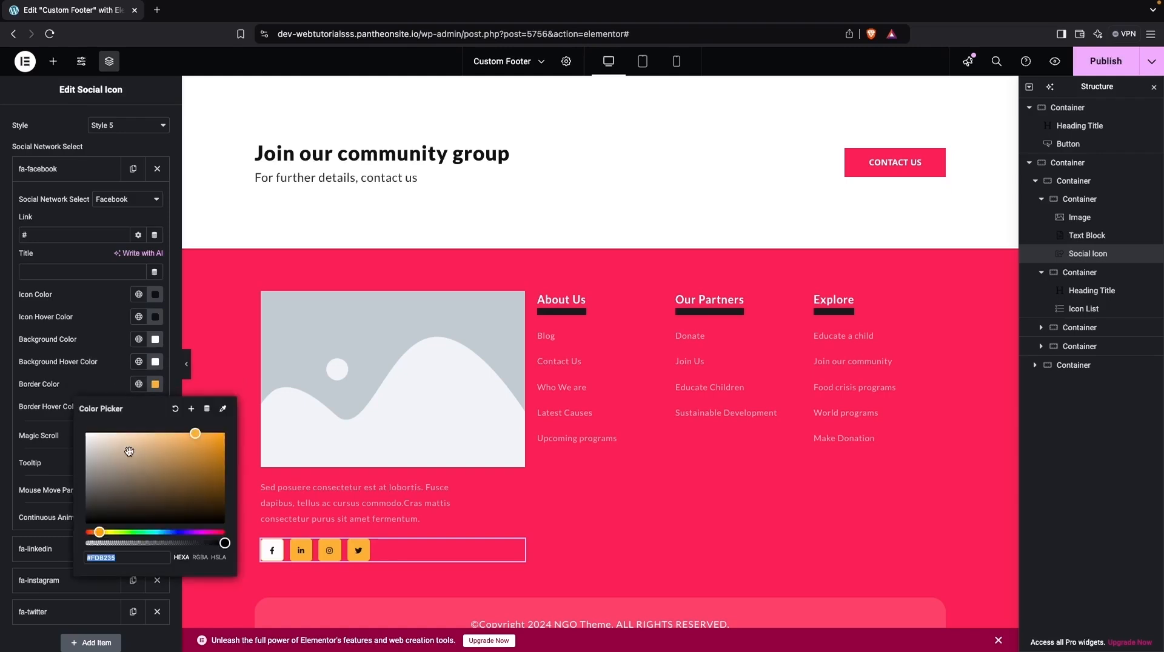
{"action": "left_click_drag", "start_coordinate": [129, 452], "coordinate": [63, 427]}
{"action": "left_click", "coordinate": [87, 374]}
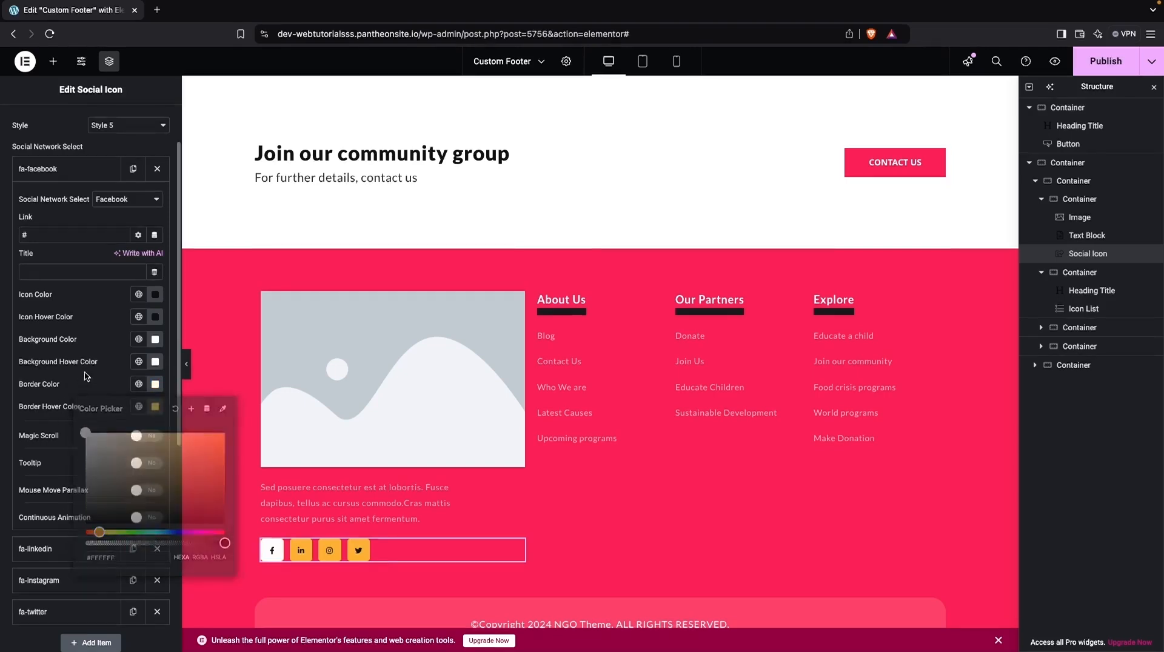
{"action": "left_click", "coordinate": [156, 407]}
{"action": "left_click_drag", "start_coordinate": [118, 462], "coordinate": [62, 459]}
{"action": "left_click", "coordinate": [83, 375]}
- Set the LinkedIn social icon's background color and background hover color to white (#FFFFFF)
{"action": "scroll", "coordinate": [83, 376], "scroll_direction": "down", "scroll_amount": 1}
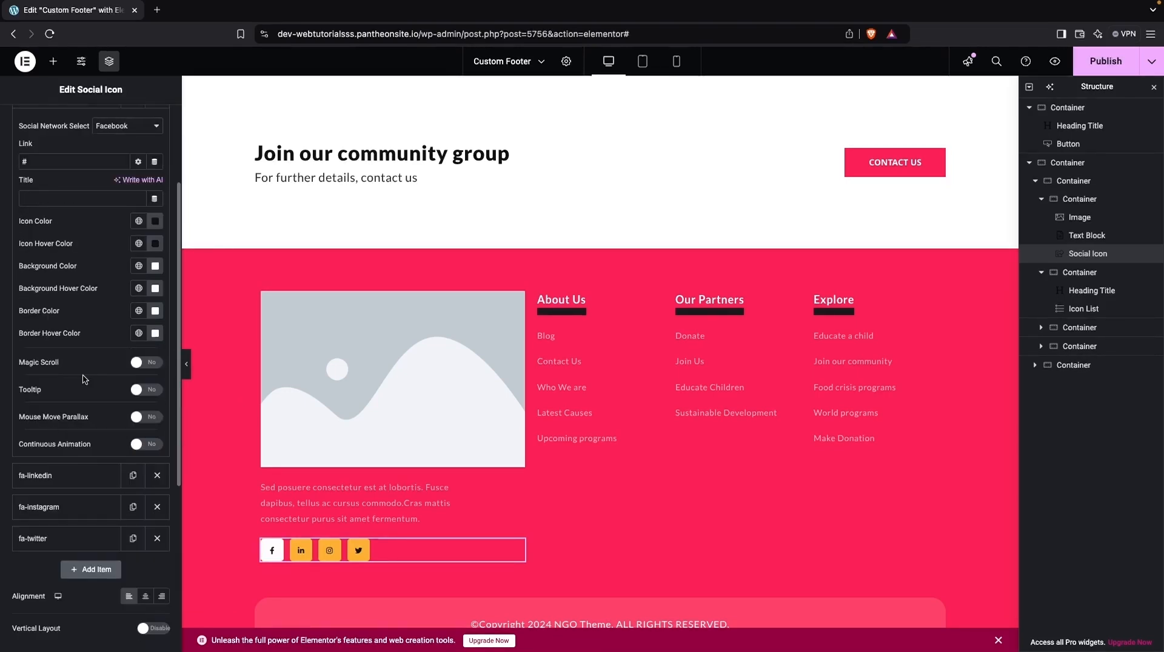
{"action": "scroll", "coordinate": [91, 400], "scroll_direction": "down", "scroll_amount": 2}
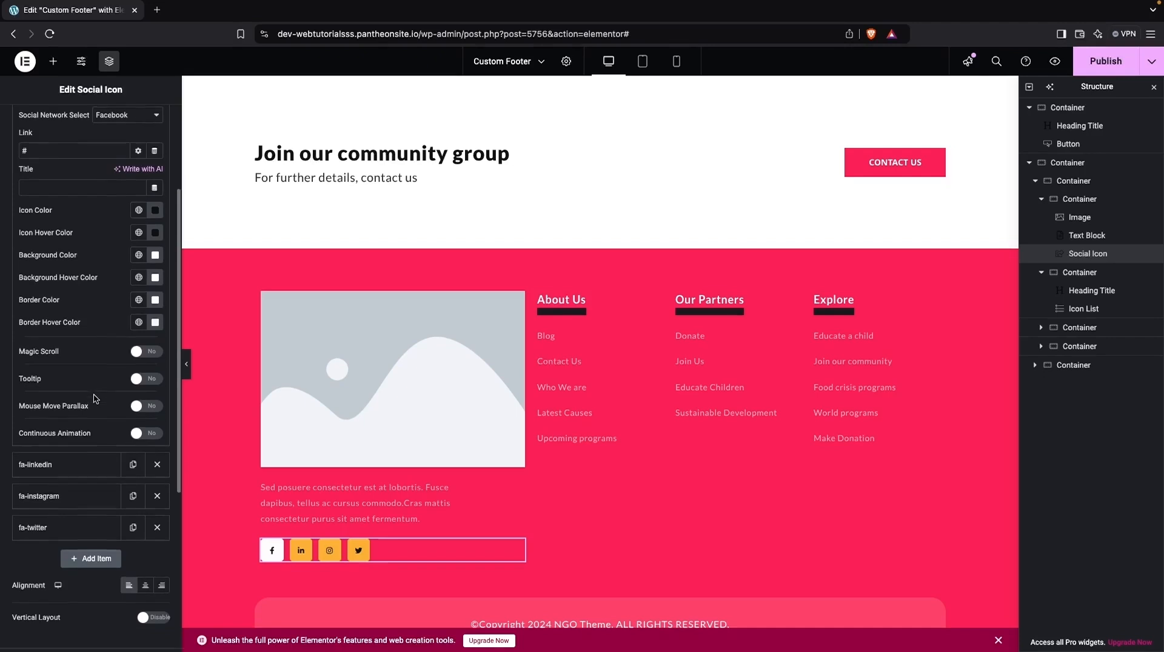
{"action": "left_click", "coordinate": [79, 398]}
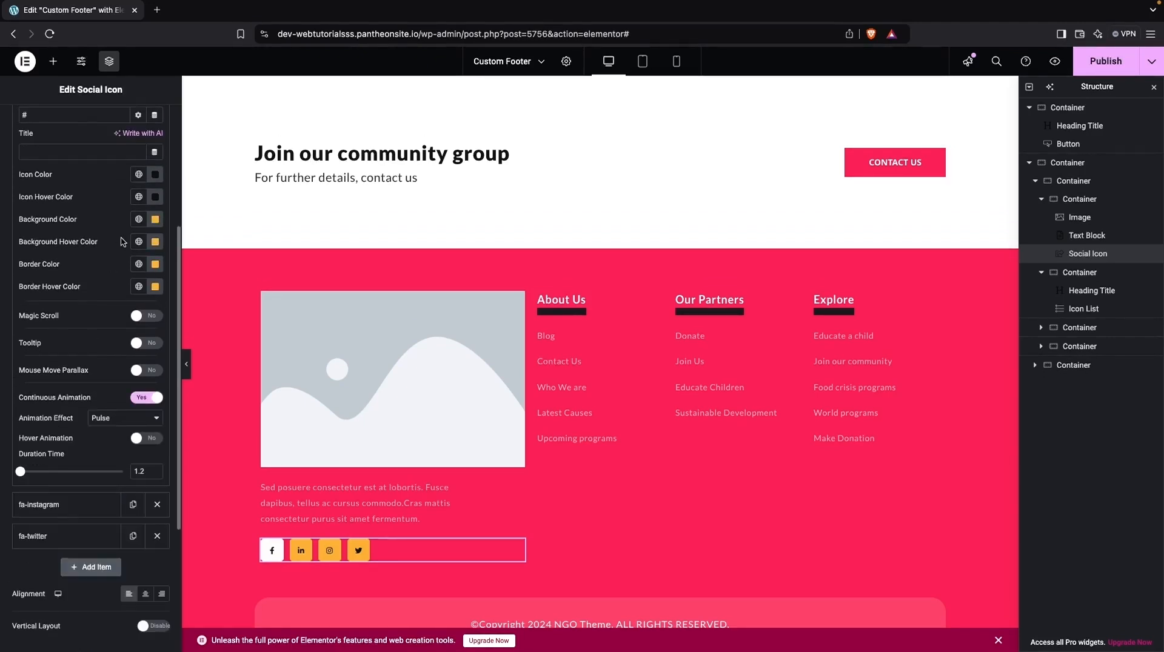
{"action": "scroll", "coordinate": [121, 241], "scroll_direction": "up", "scroll_amount": 1}
{"action": "left_click", "coordinate": [155, 265]}
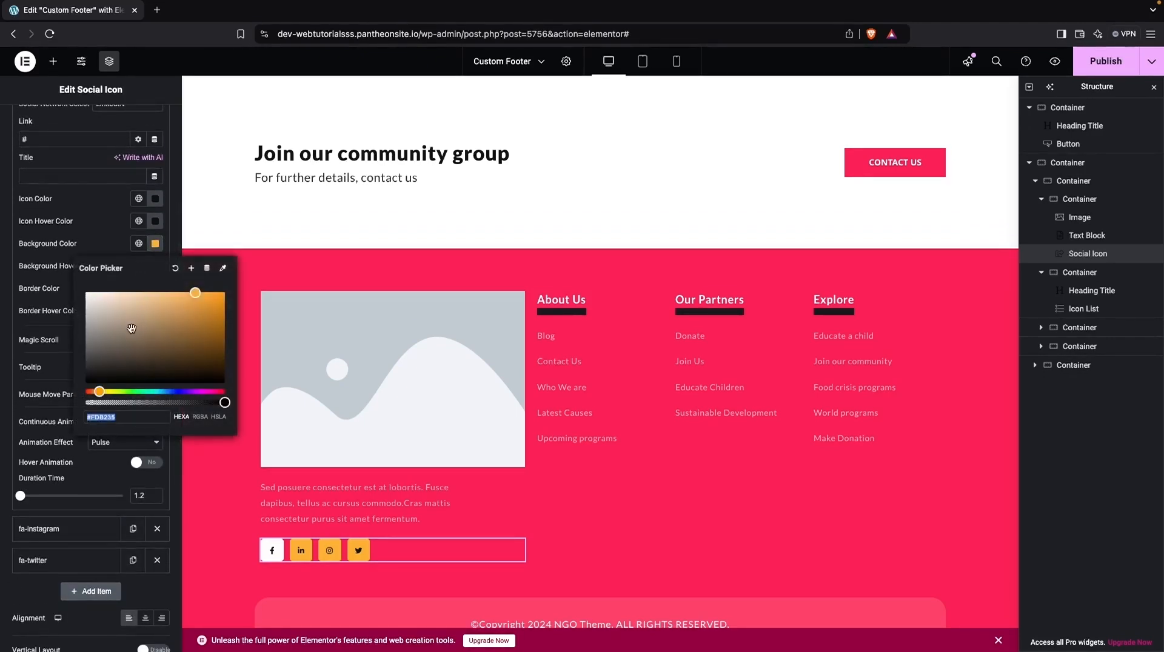
{"action": "left_click_drag", "start_coordinate": [131, 328], "coordinate": [34, 270]}
{"action": "left_click", "coordinate": [151, 244]}
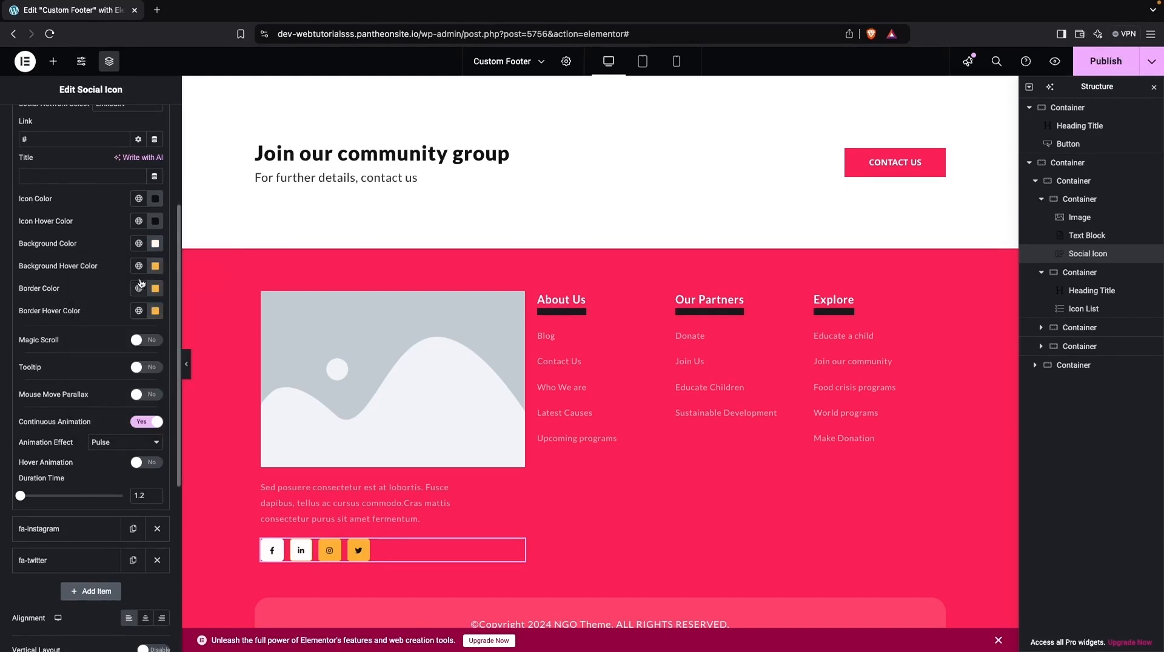
{"action": "left_click", "coordinate": [155, 288]}
{"action": "left_click_drag", "start_coordinate": [196, 316], "coordinate": [67, 306]}
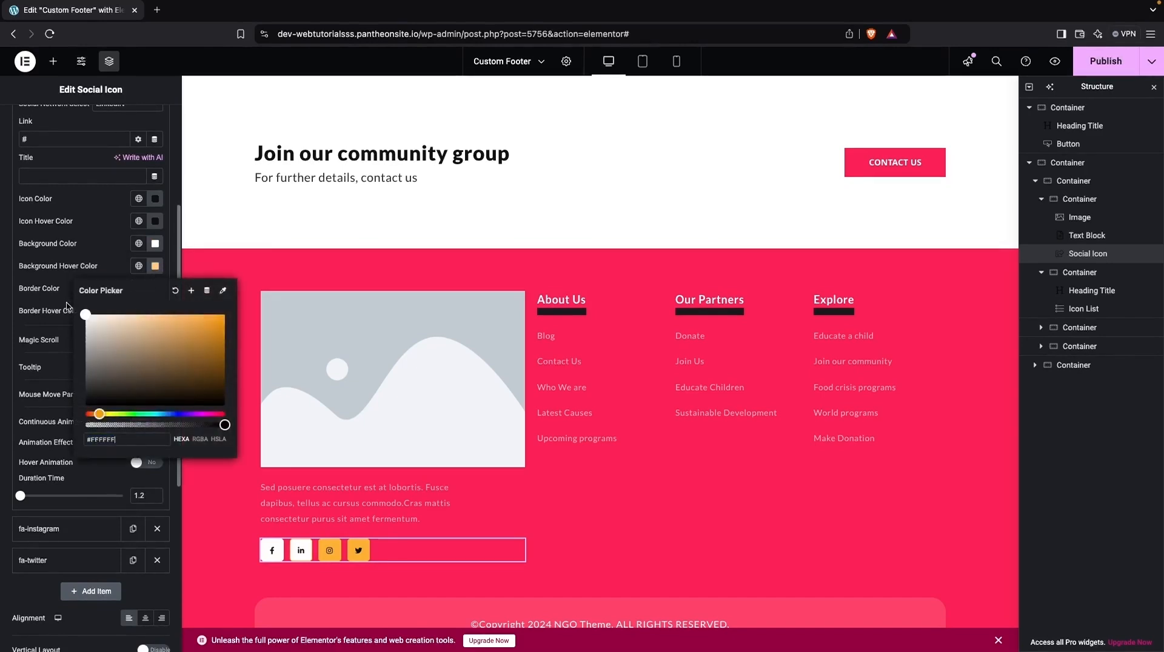
{"action": "left_click", "coordinate": [67, 306]}
- Set the LinkedIn social icon's border color and border hover color to white
{"action": "left_click", "coordinate": [155, 288]}
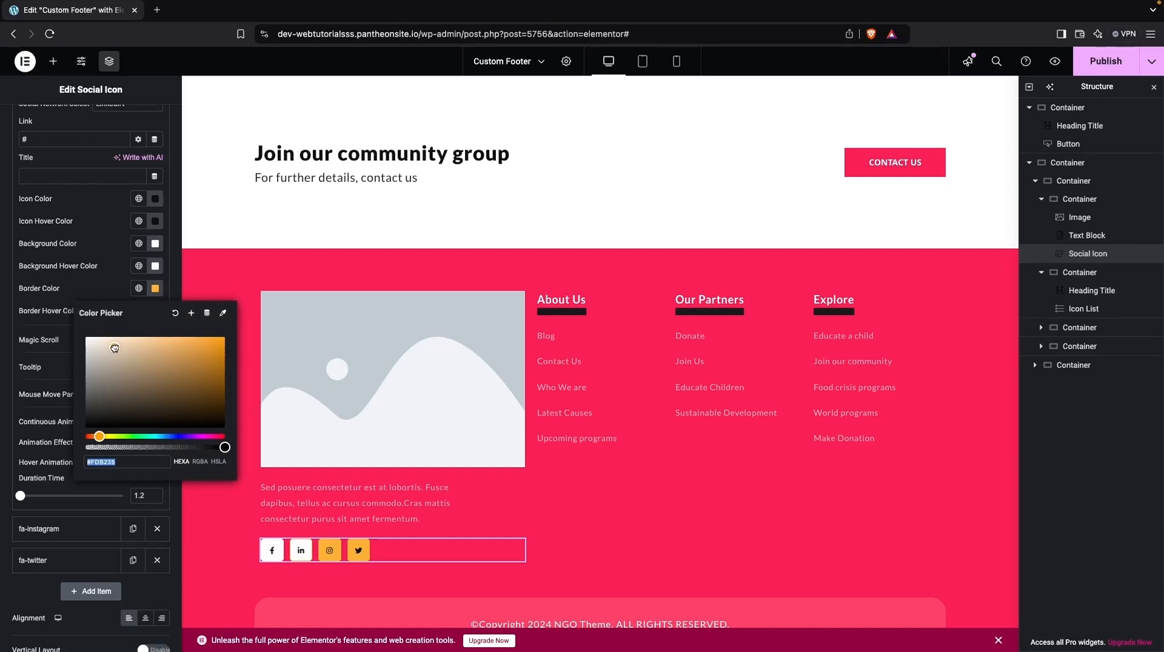
{"action": "left_click", "coordinate": [57, 279]}
{"action": "left_click", "coordinate": [154, 312]}
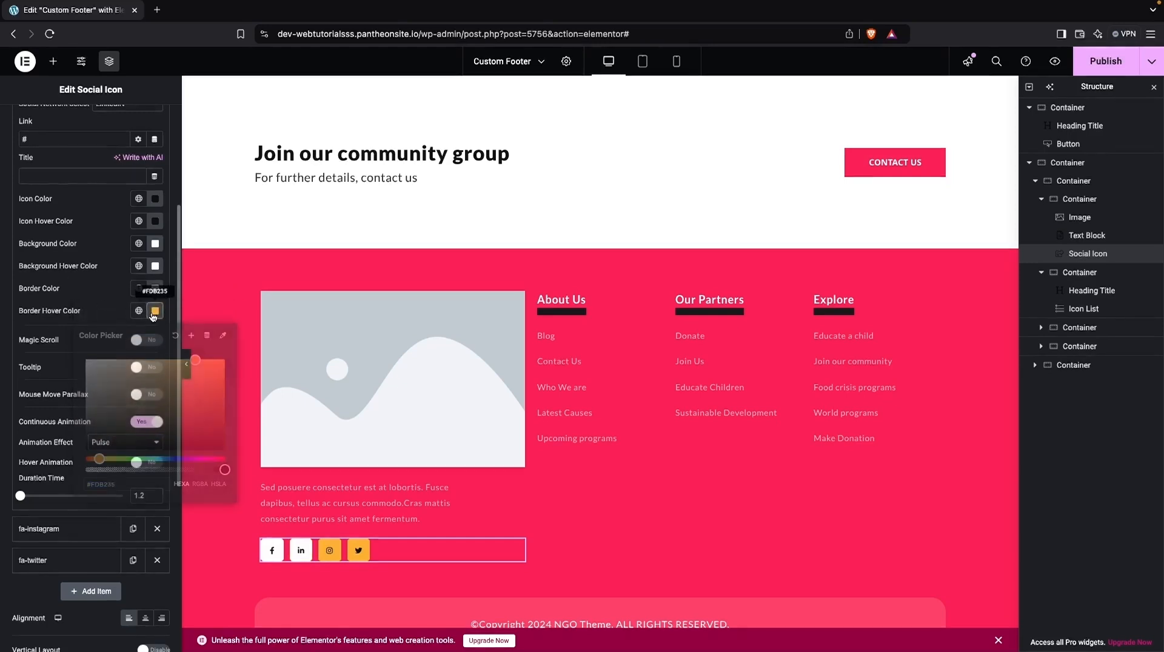
{"action": "left_click_drag", "start_coordinate": [116, 372], "coordinate": [74, 300]}
{"action": "left_click", "coordinate": [74, 300]}
- Set the Instagram social icon's border hover color and border color to white (#FFFFFF)
{"action": "scroll", "coordinate": [74, 300], "scroll_direction": "down", "scroll_amount": 3}
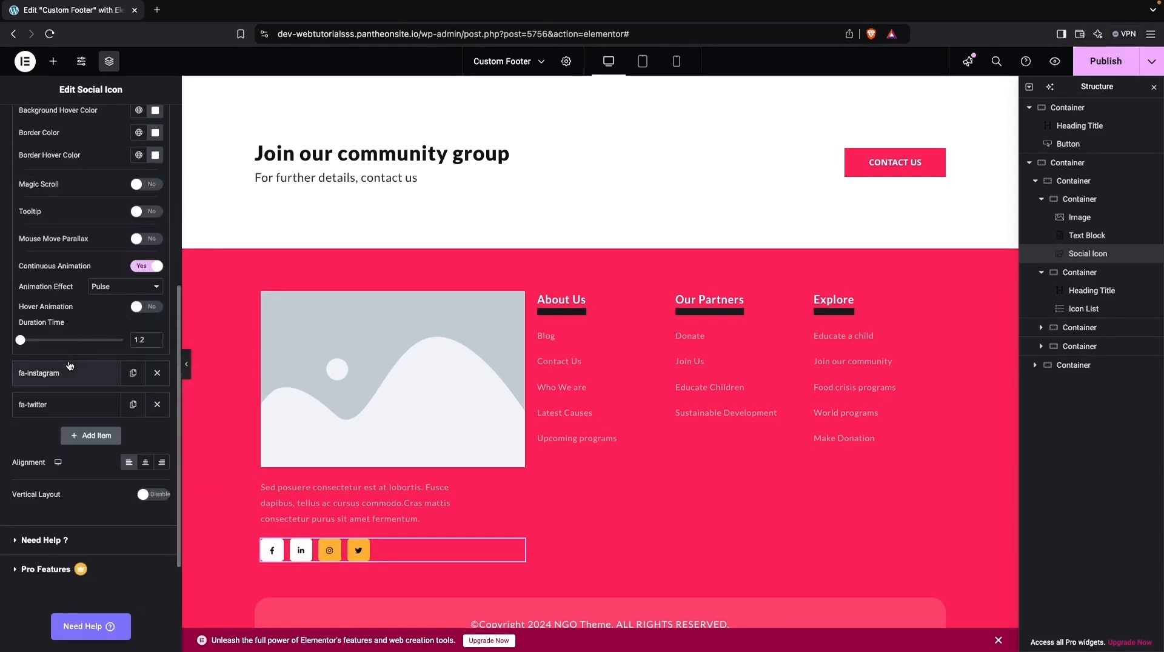
{"action": "left_click", "coordinate": [70, 372]}
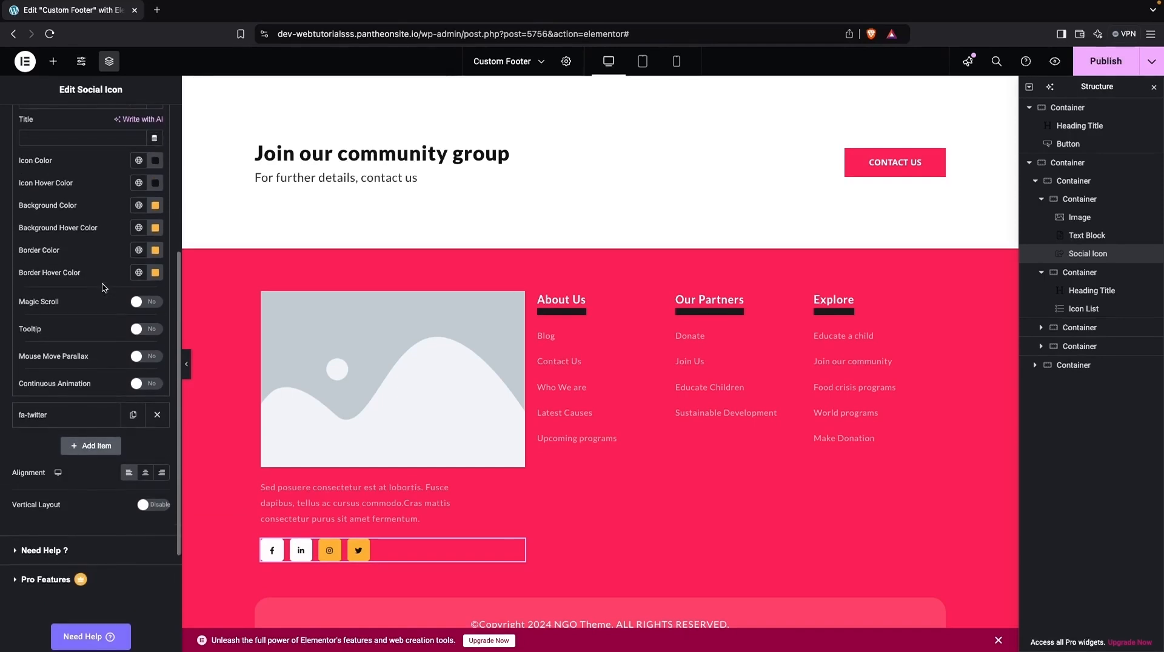
{"action": "left_click", "coordinate": [155, 273]}
{"action": "left_click_drag", "start_coordinate": [111, 343], "coordinate": [57, 277]}
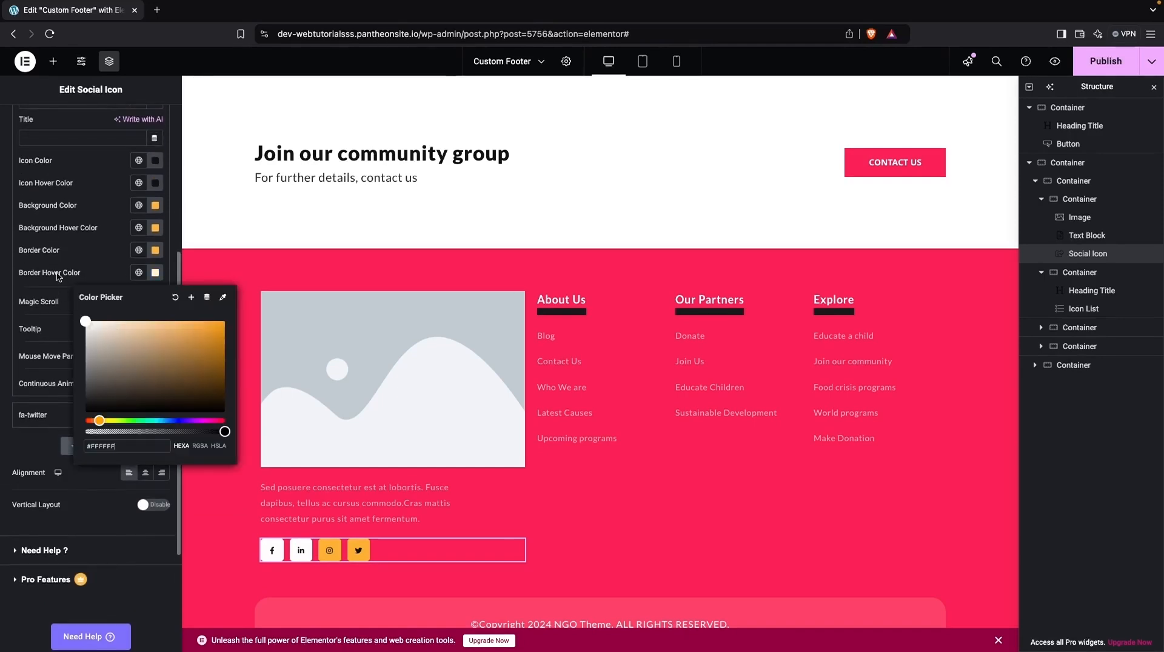
{"action": "left_click", "coordinate": [155, 250]}
{"action": "left_click_drag", "start_coordinate": [113, 318], "coordinate": [44, 264]}
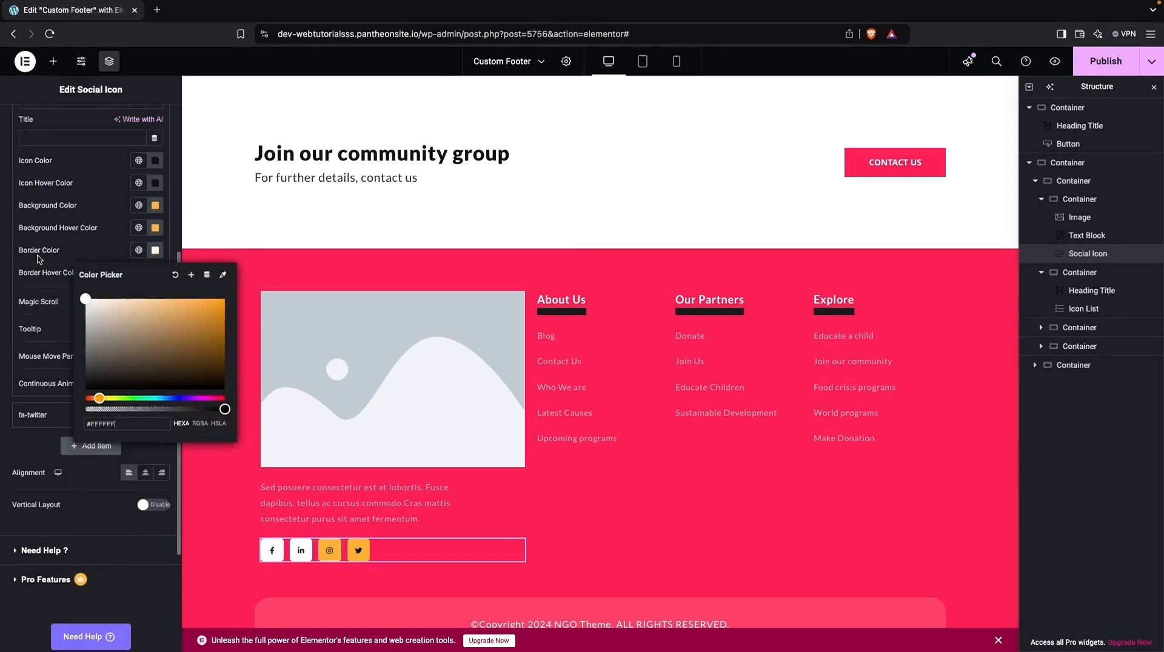
- Set the Instagram social icon's background hover color and background color to white (#FFFFFF)
{"action": "left_click", "coordinate": [155, 228]}
{"action": "left_click_drag", "start_coordinate": [104, 288], "coordinate": [38, 258]}
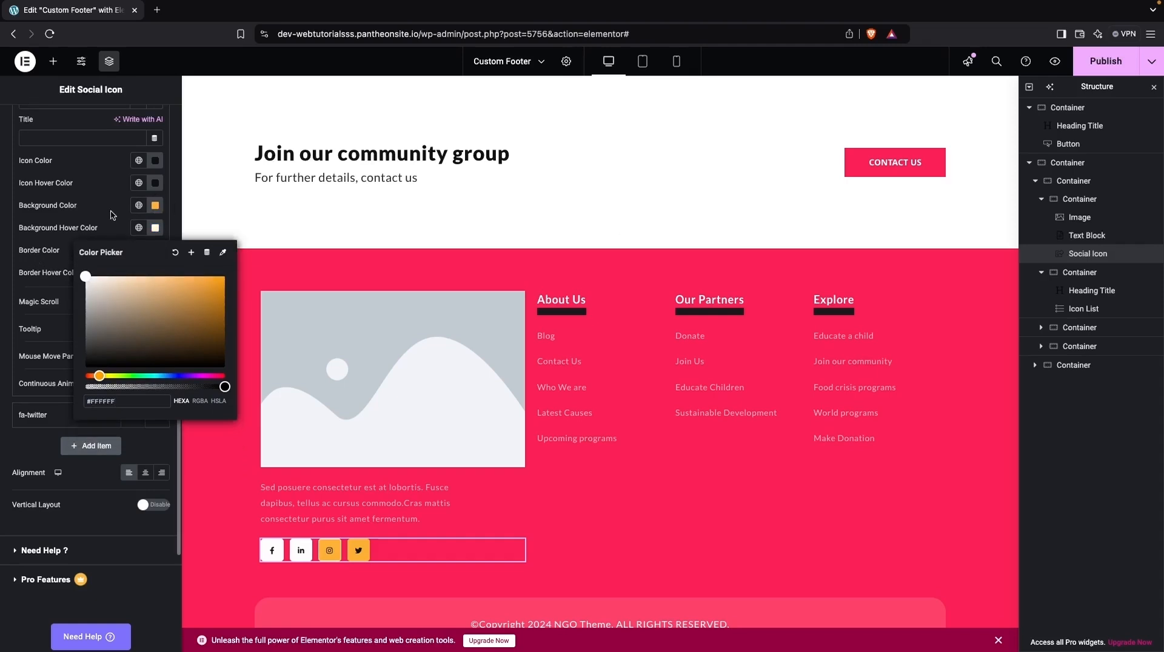
{"action": "left_click", "coordinate": [155, 205]}
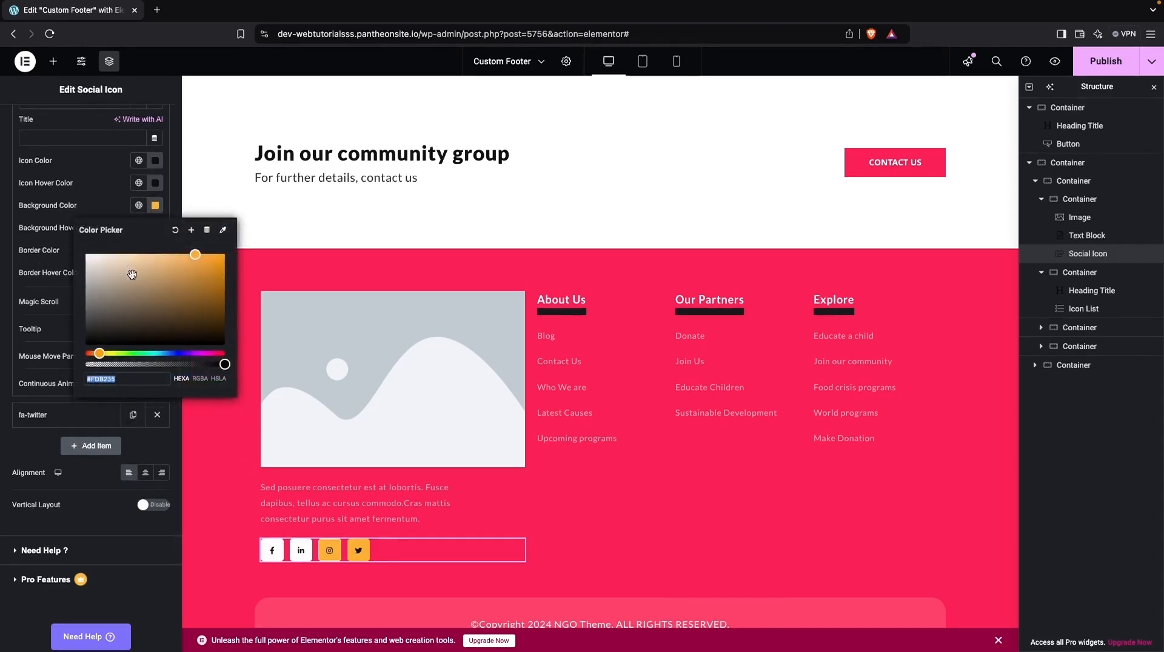
{"action": "left_click_drag", "start_coordinate": [132, 274], "coordinate": [42, 250]}
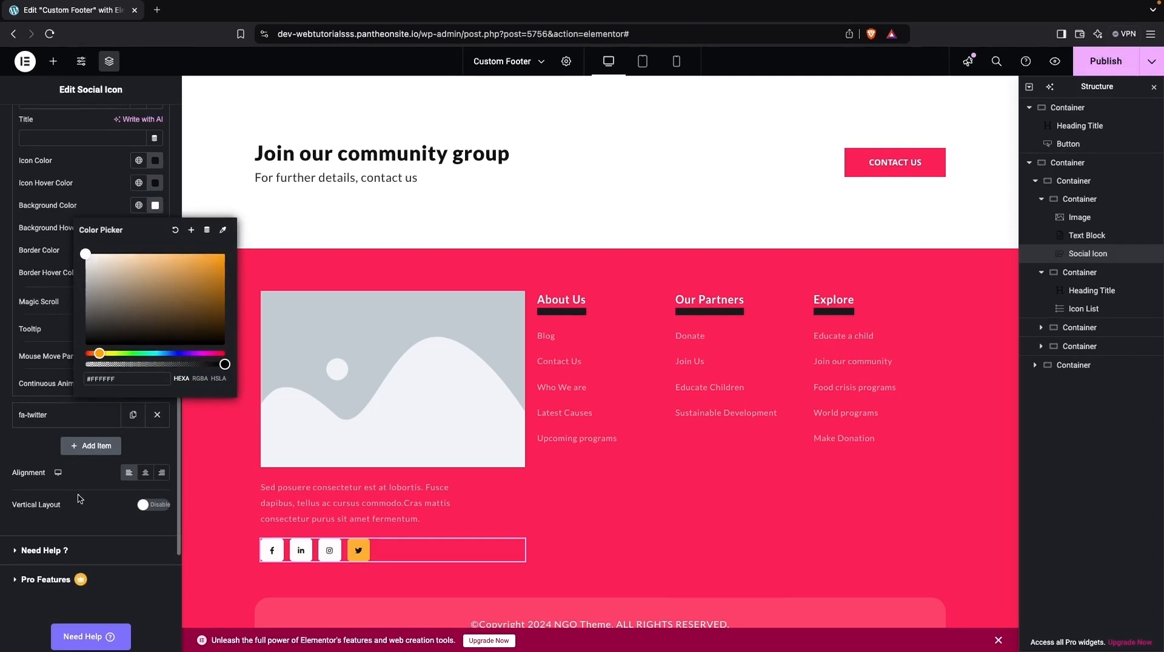
- Set the Twitter social icon's background, background hover, border and border hover colors to white (#FFFFFF)
{"action": "left_click", "coordinate": [52, 417]}
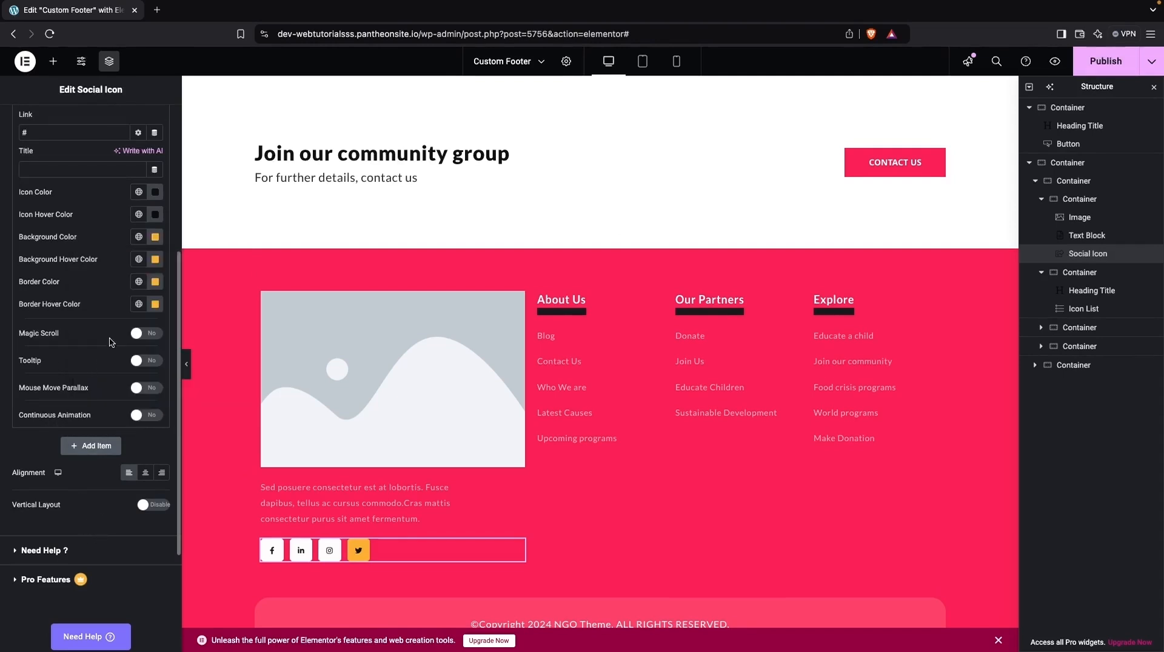
{"action": "left_click", "coordinate": [156, 304]}
{"action": "left_click_drag", "start_coordinate": [124, 394], "coordinate": [85, 352]}
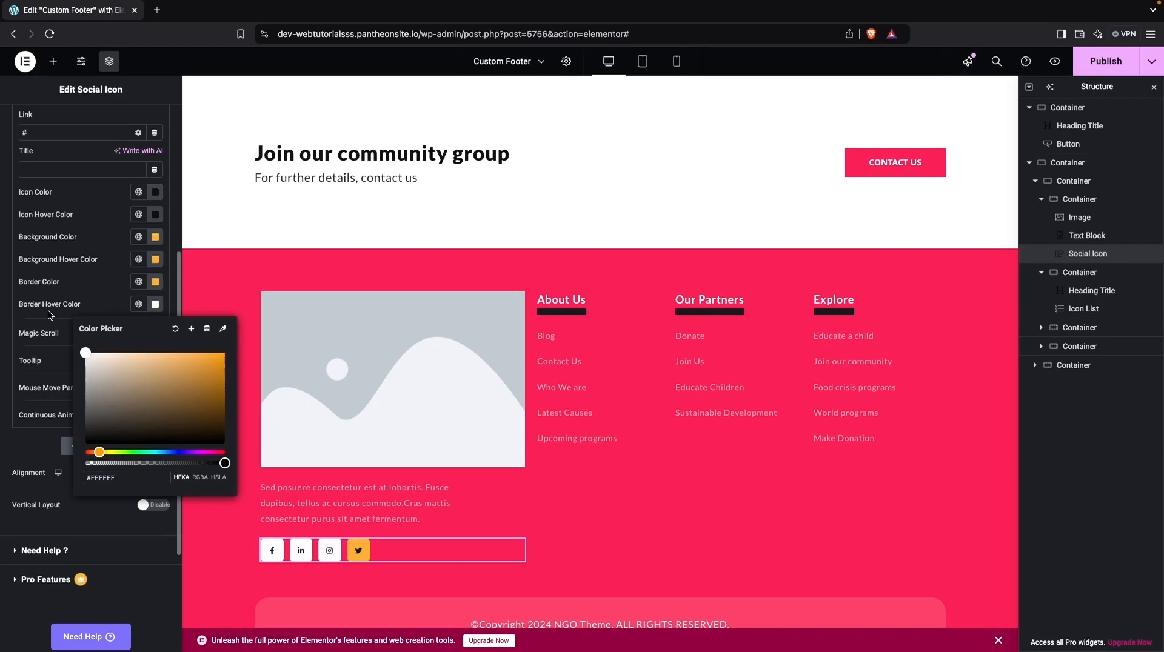
{"action": "left_click", "coordinate": [156, 242]}
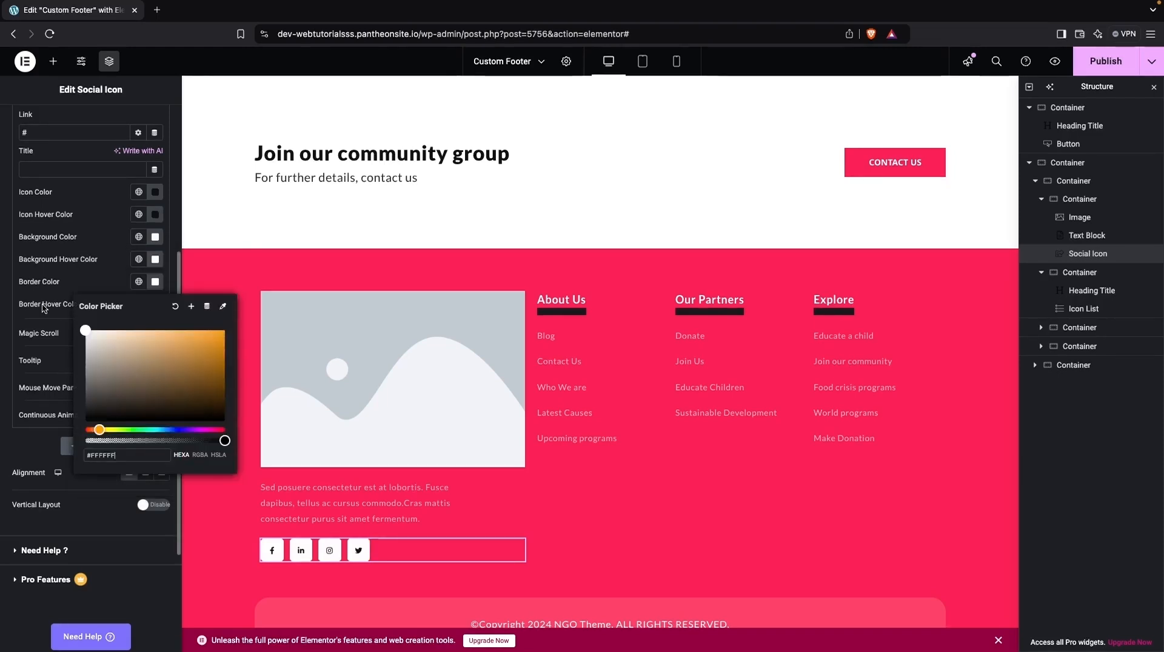
{"action": "left_click", "coordinate": [112, 211]}
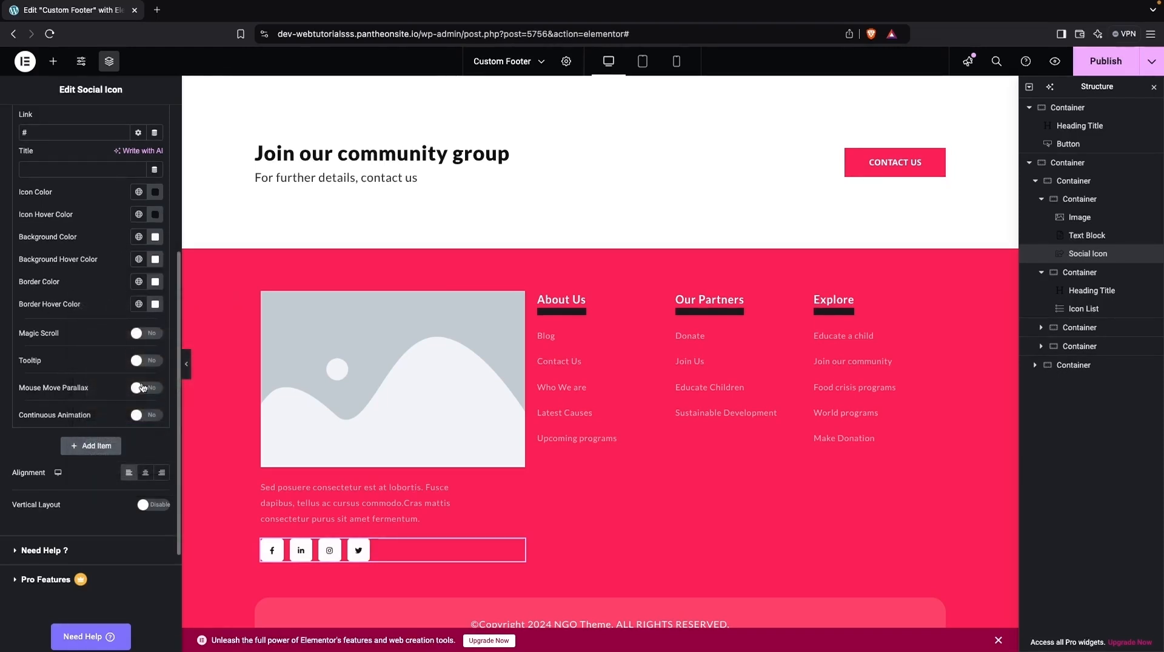
{"action": "left_click", "coordinate": [348, 390]}
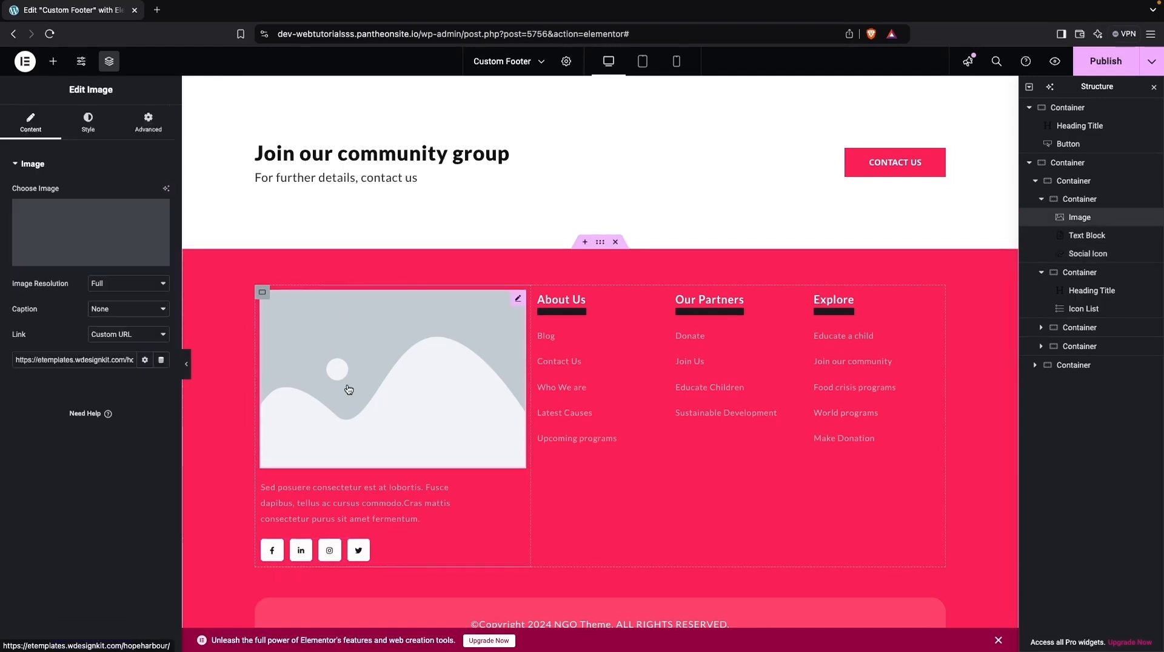
{"action": "left_click", "coordinate": [78, 213]}
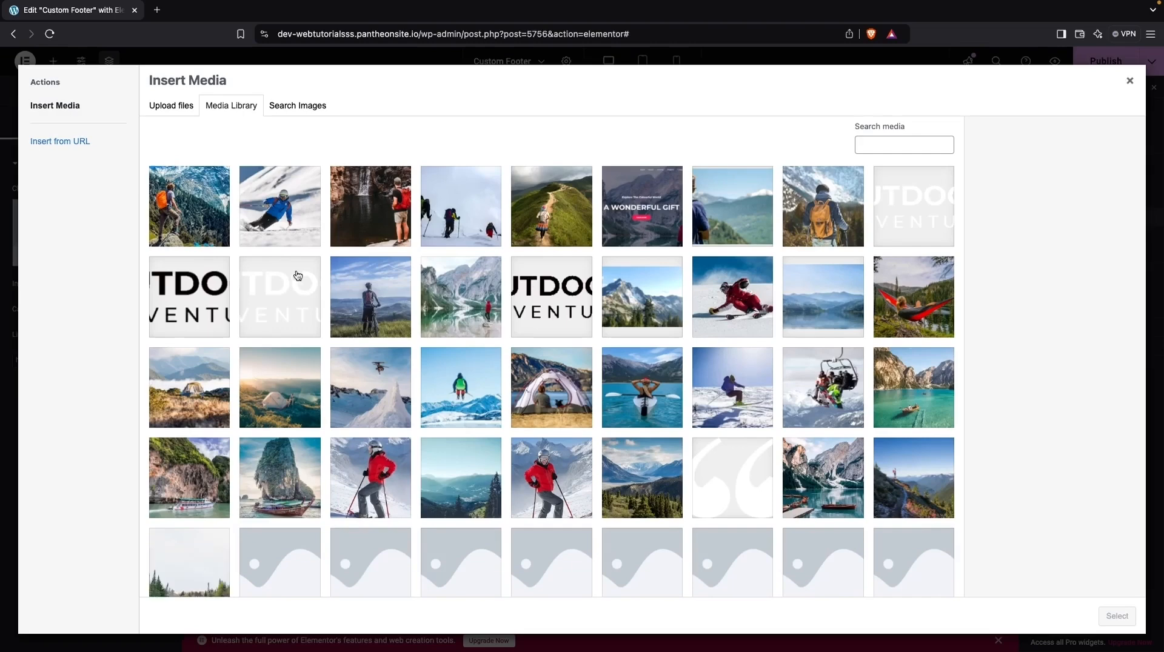
{"action": "left_click", "coordinate": [283, 291]}
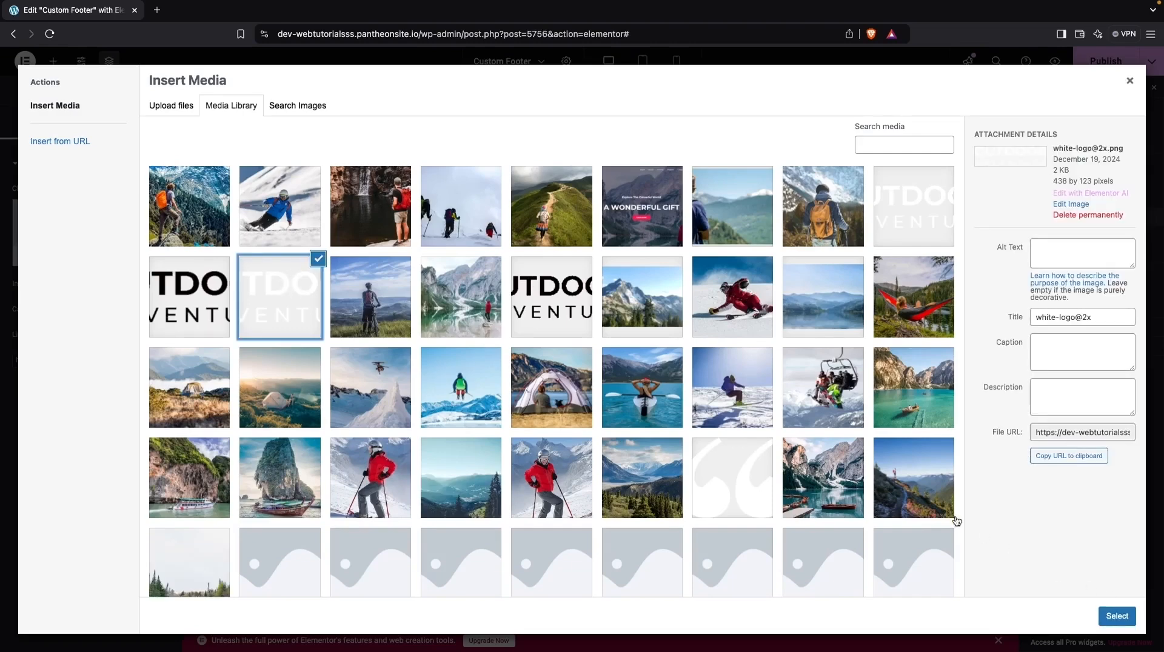
{"action": "left_click", "coordinate": [1117, 616]}
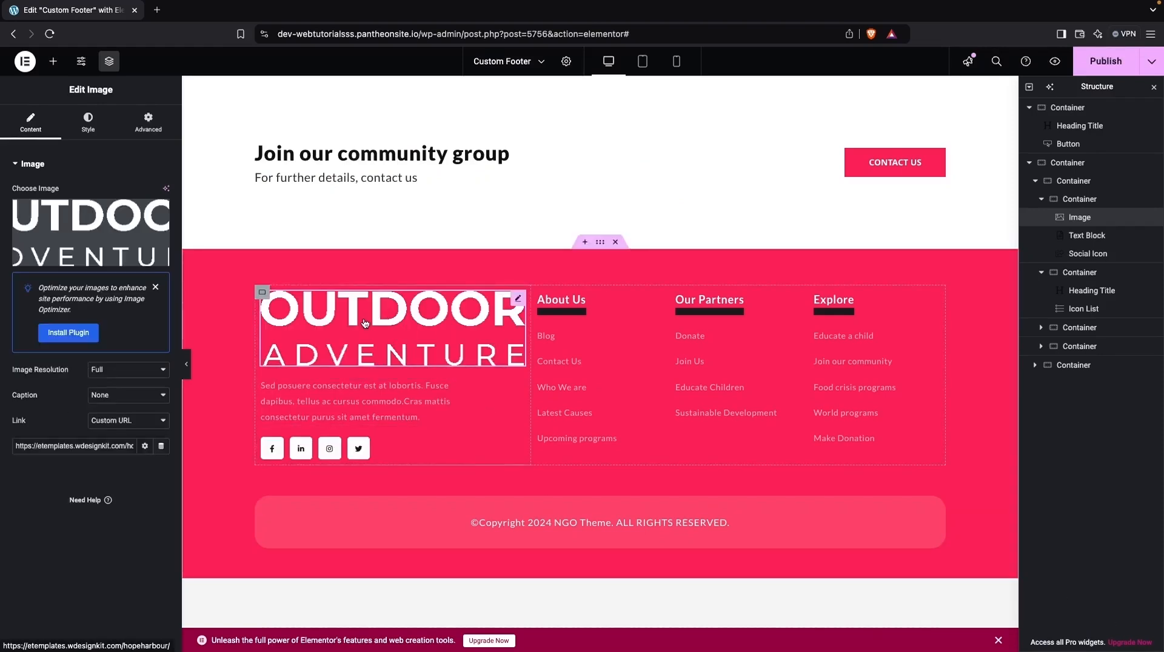
- Set the text color of the description below the logo to fully opaque white (#FFFFFF)
{"action": "left_click", "coordinate": [358, 409]}
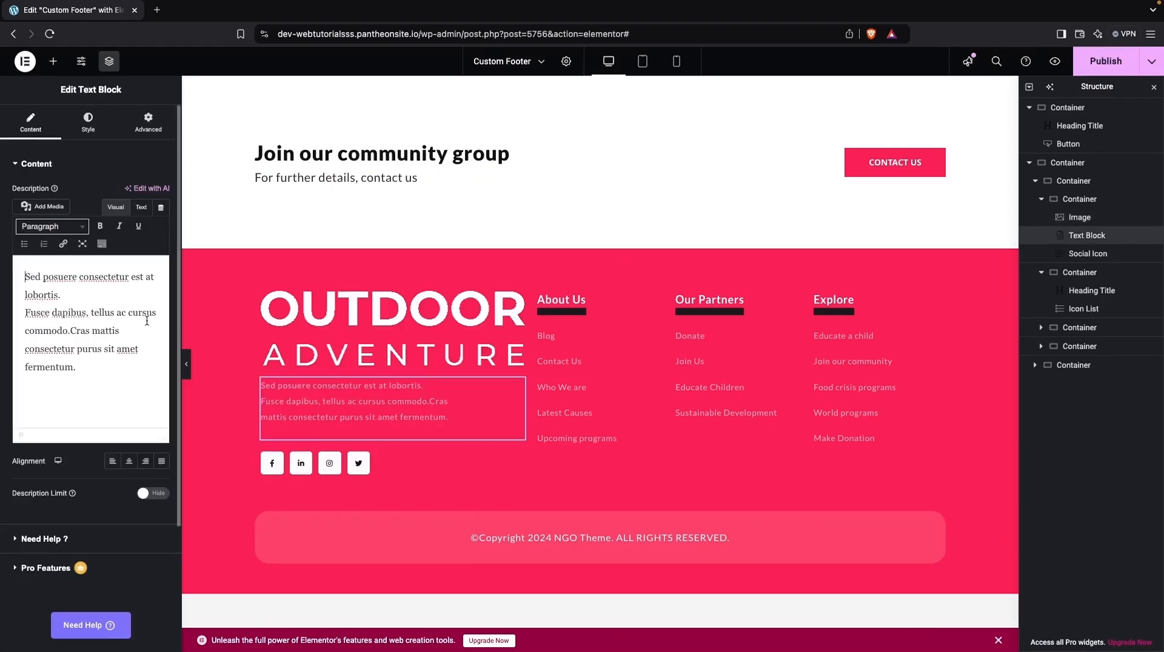
{"action": "left_click", "coordinate": [78, 114]}
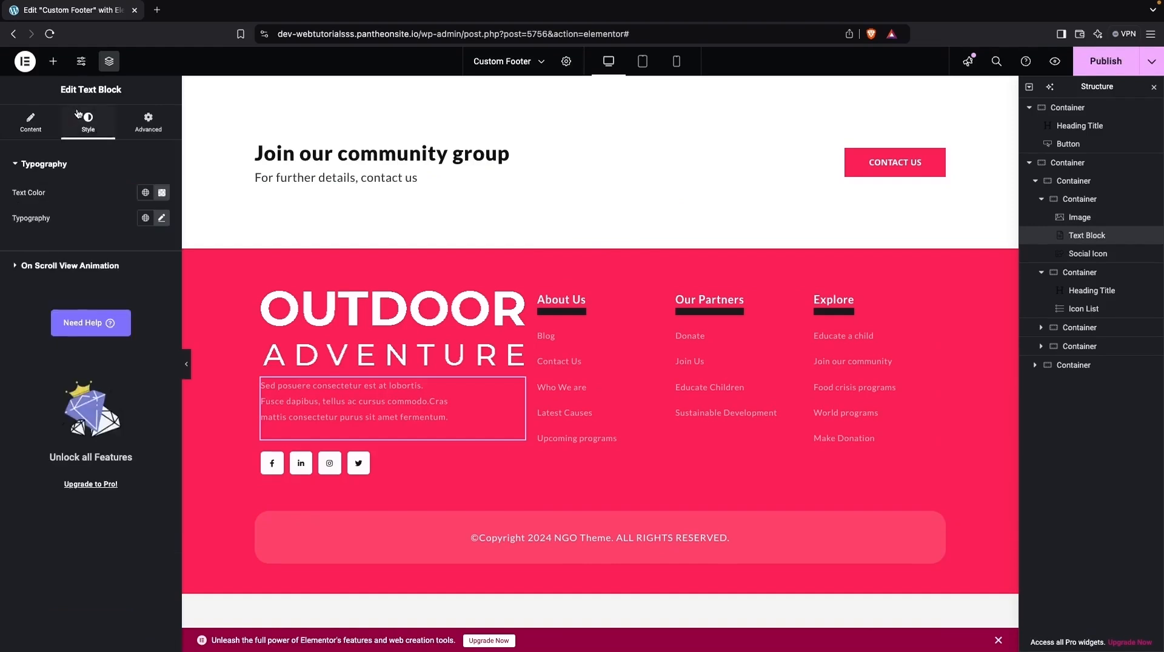
{"action": "left_click", "coordinate": [162, 192]}
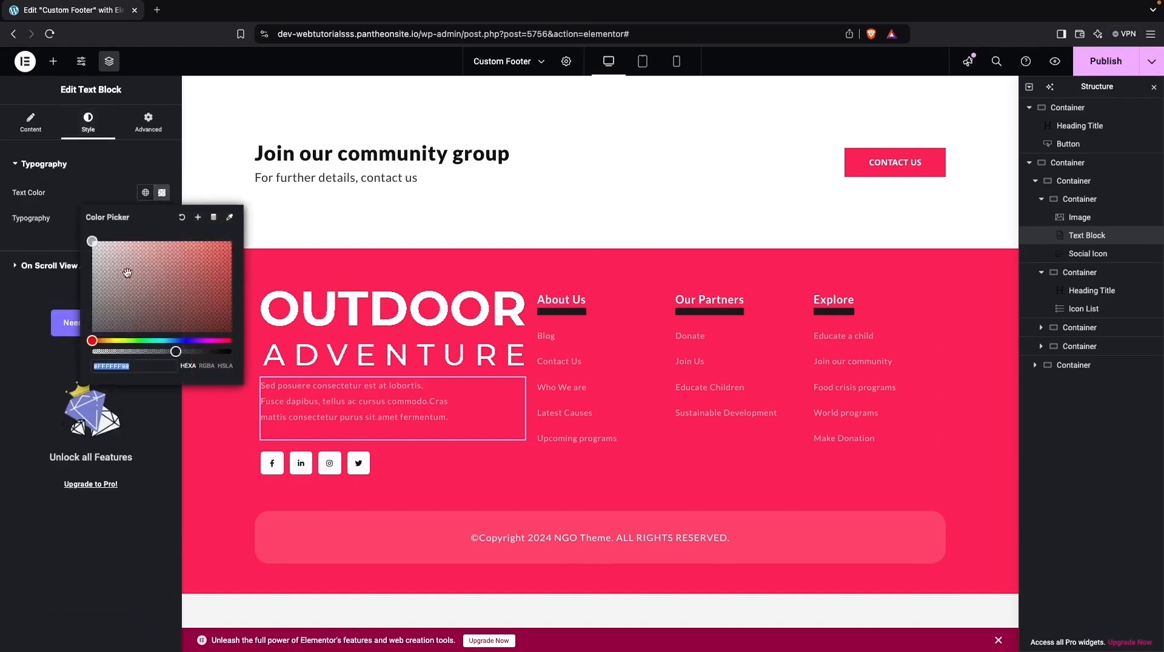
{"action": "left_click_drag", "start_coordinate": [182, 351], "coordinate": [236, 350]}
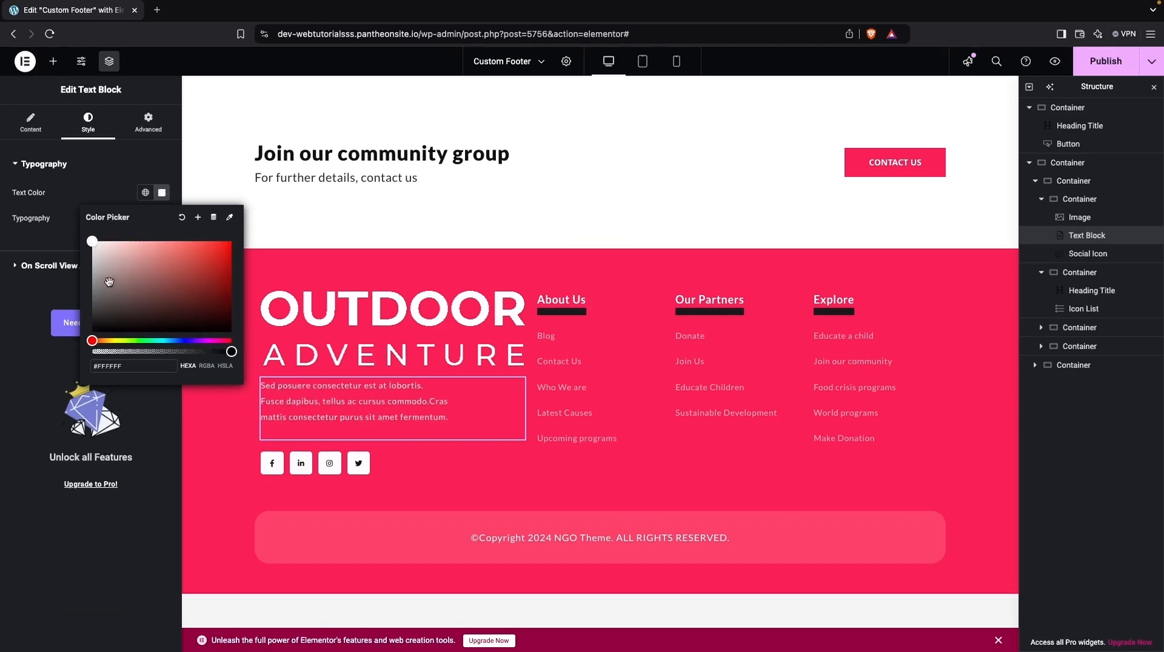
{"action": "left_click_drag", "start_coordinate": [96, 249], "coordinate": [79, 251]}
{"action": "triple_click", "coordinate": [125, 368]}
{"action": "left_click", "coordinate": [100, 177]}
- Set the font size of the description text below the logo to 15 px
{"action": "left_click", "coordinate": [162, 219]}
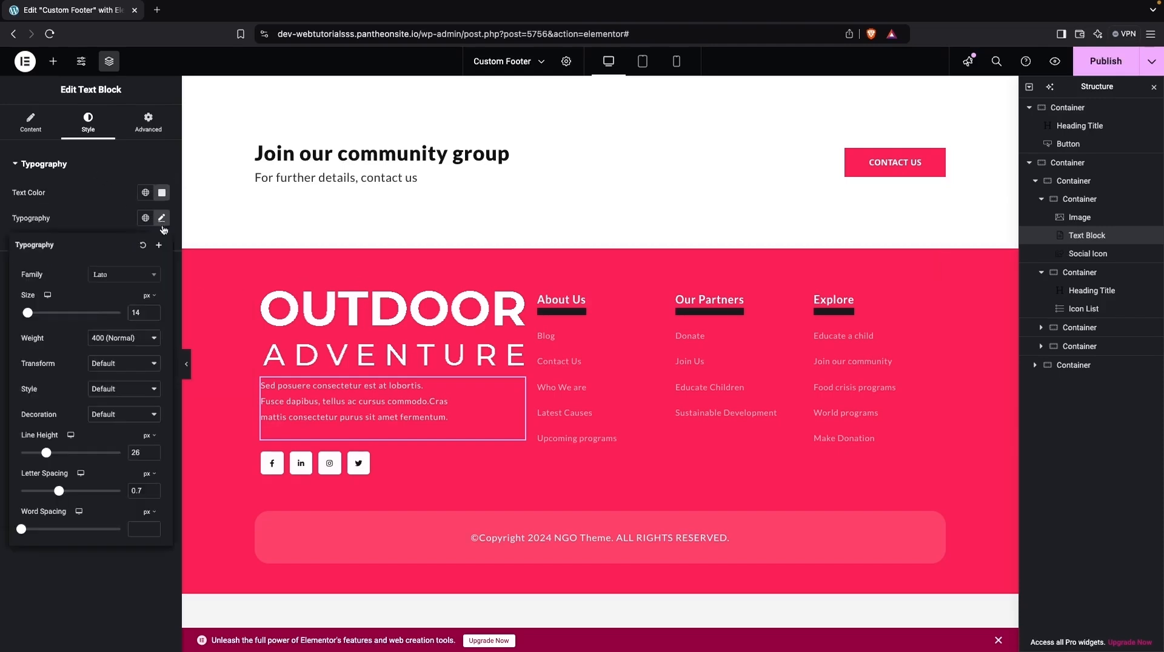
{"action": "left_click", "coordinate": [153, 311]}
{"action": "left_click", "coordinate": [153, 311]}
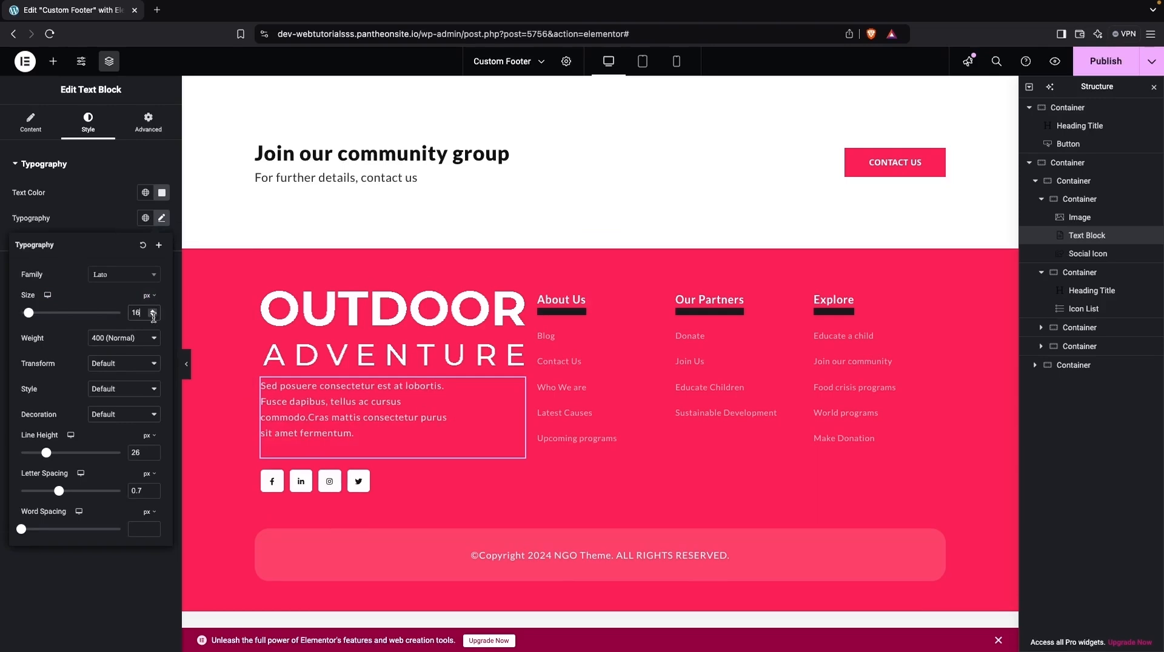
{"action": "left_click", "coordinate": [154, 316]}
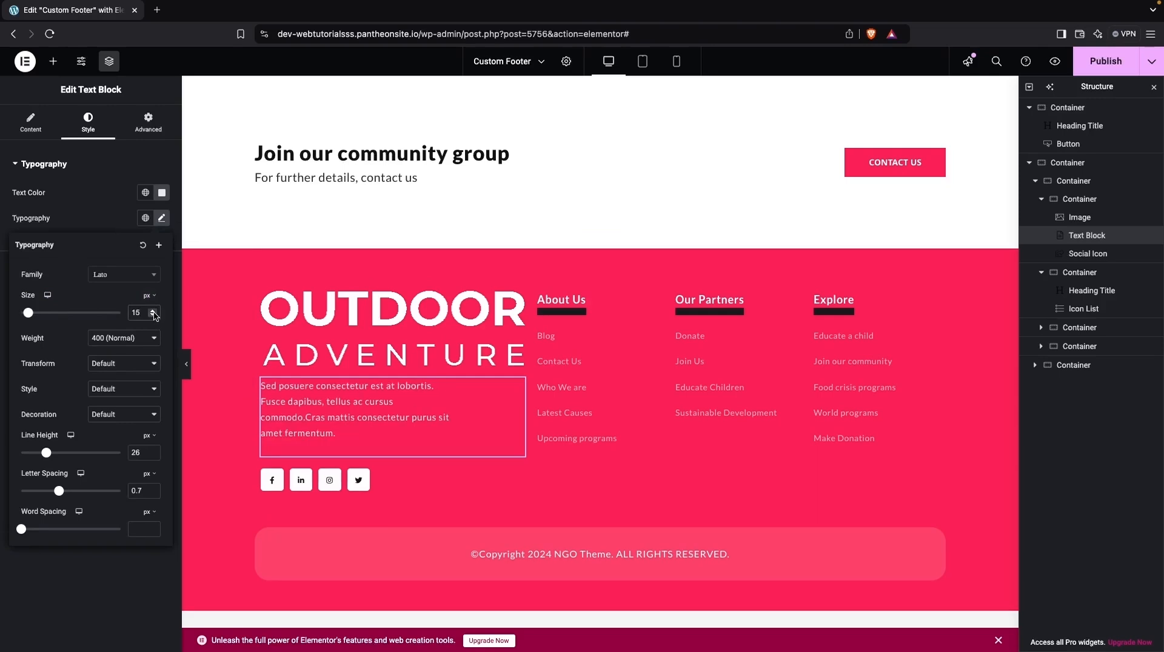
- Try the Langar font family on the description text and set it back to Lato
{"action": "left_click", "coordinate": [124, 276]}
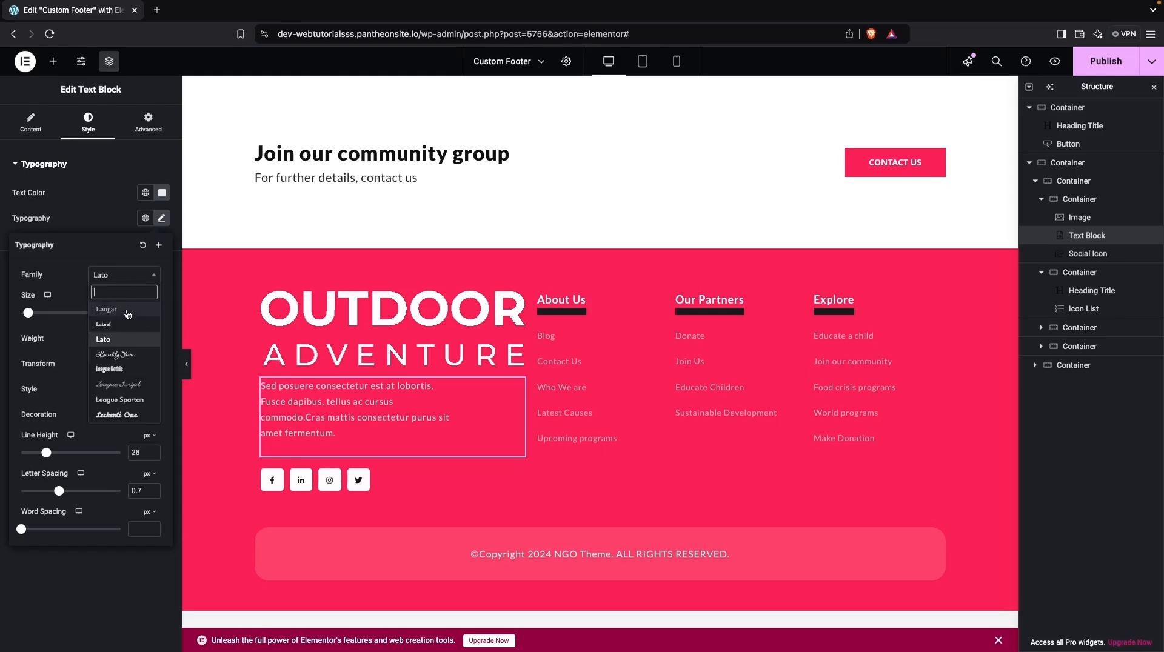
{"action": "left_click", "coordinate": [128, 314]}
{"action": "left_click", "coordinate": [129, 276]}
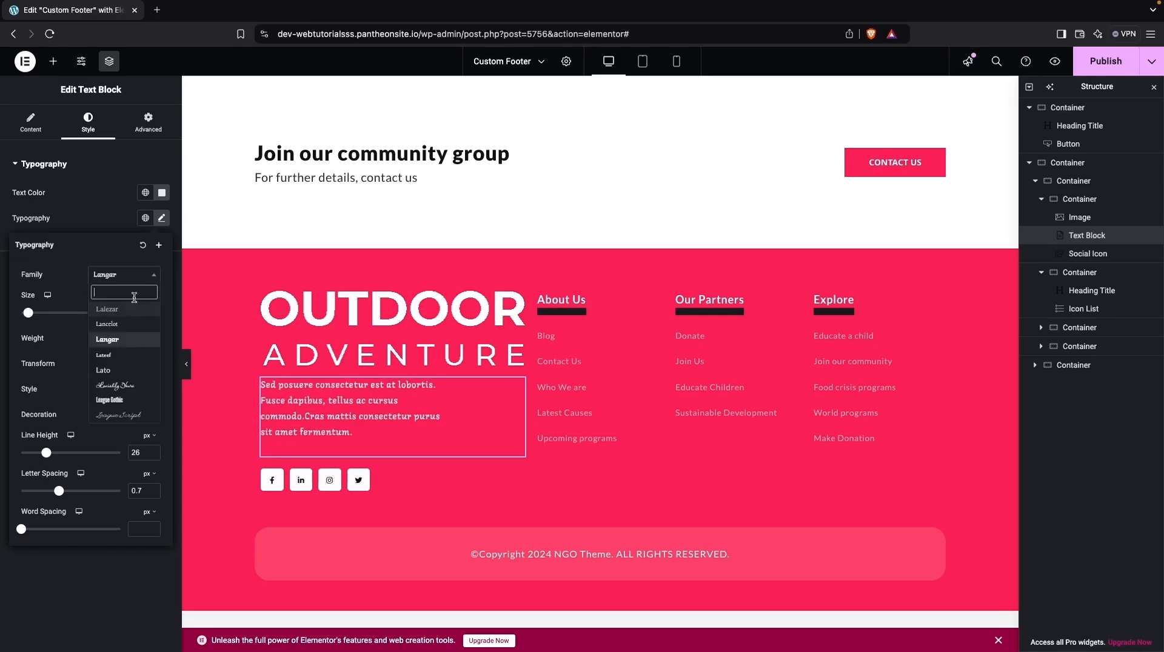
{"action": "left_click", "coordinate": [115, 373]}
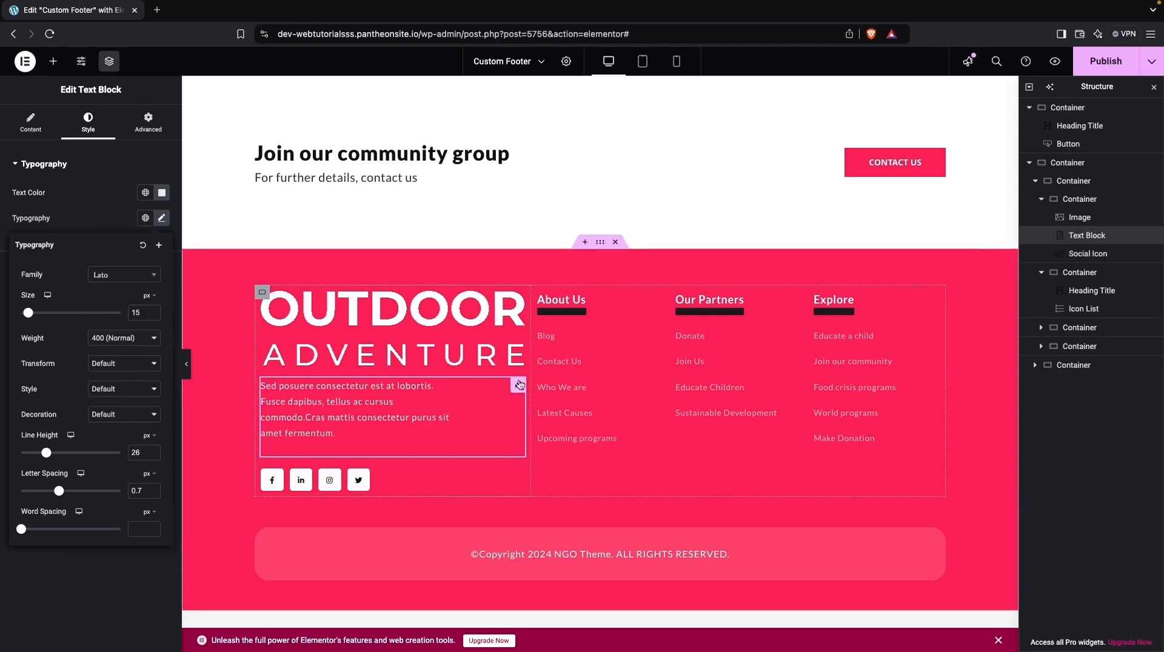
- Examine the text, icon and link settings of the Blog item in the About Us icon list
{"action": "left_click", "coordinate": [573, 422]}
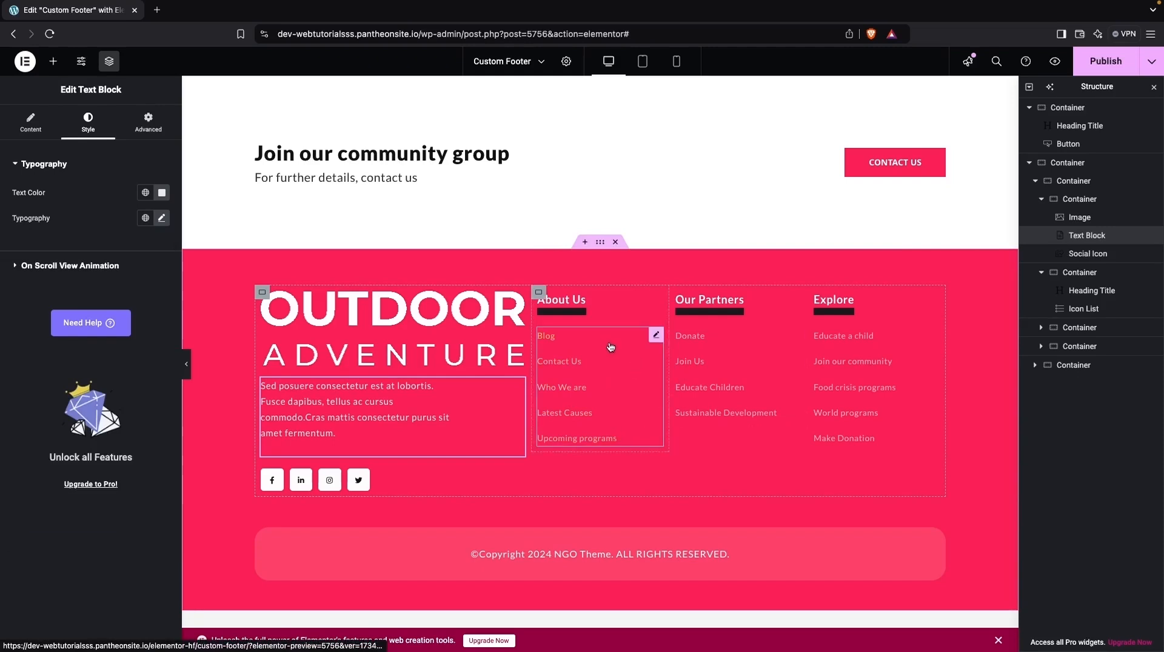
{"action": "left_click", "coordinate": [657, 336]}
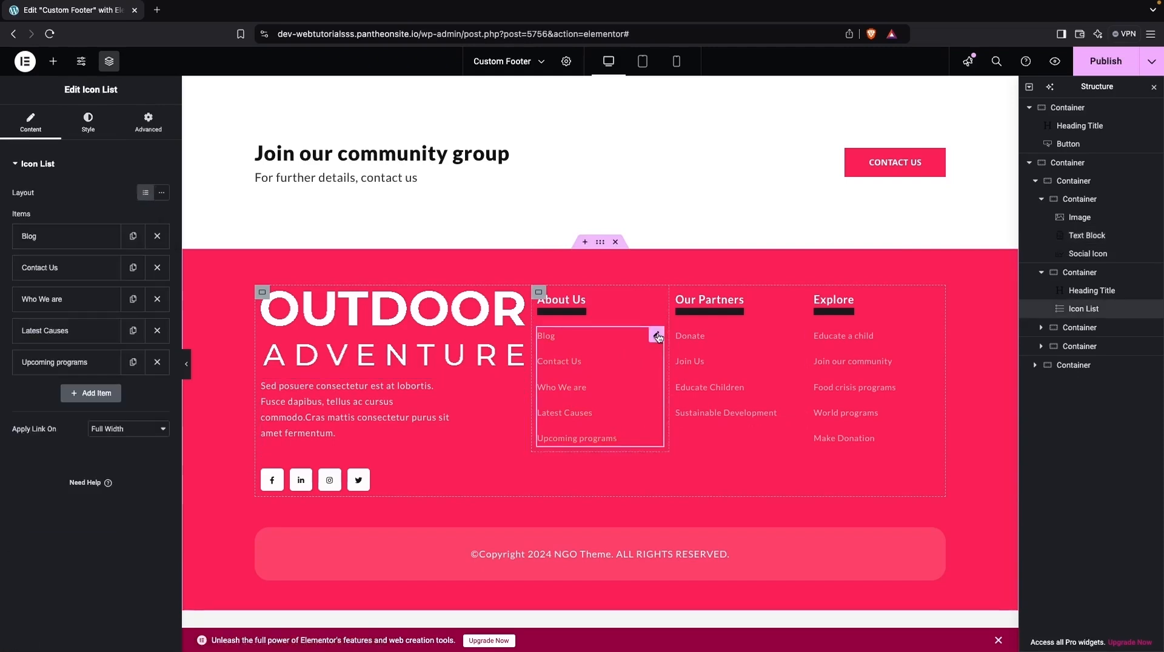
{"action": "left_click", "coordinate": [71, 238]}
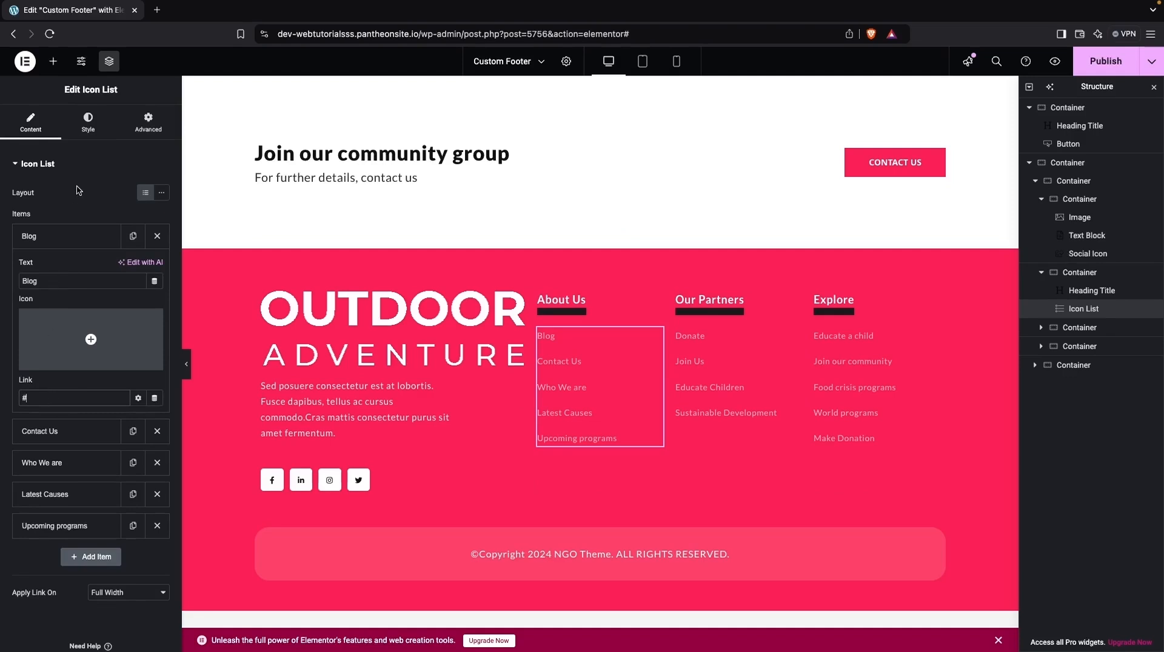
{"action": "left_click", "coordinate": [106, 169]}
{"action": "left_click", "coordinate": [79, 167]}
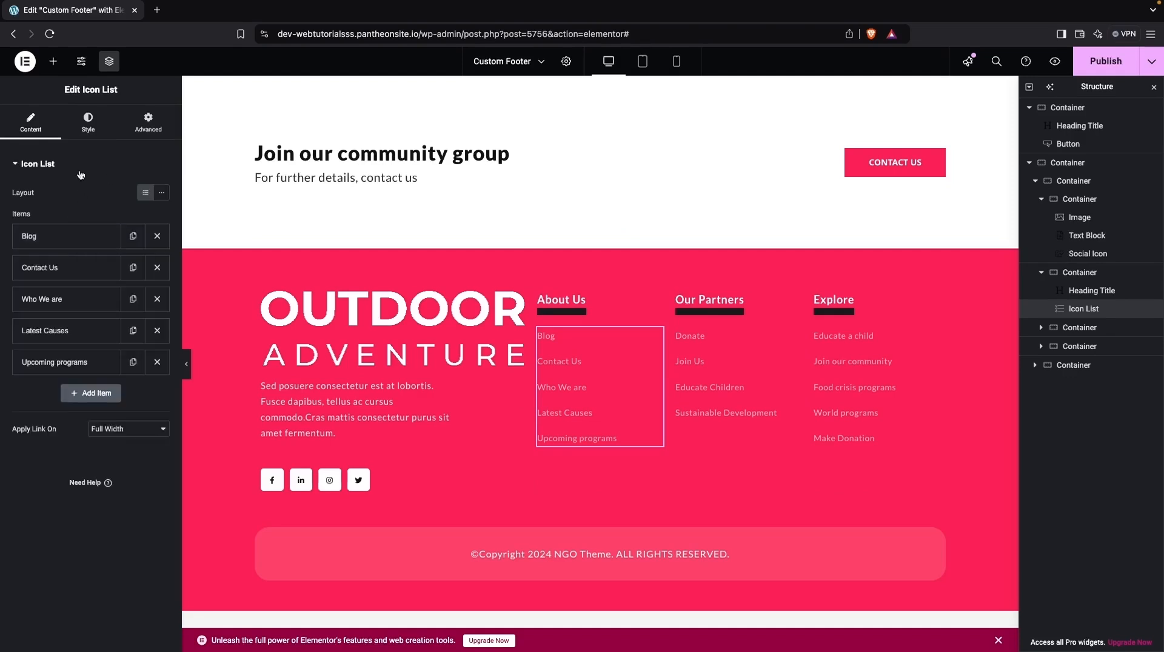
- Try center and right alignment and a divider on the About Us list, ending with left alignment and no divider
{"action": "left_click", "coordinate": [97, 121]}
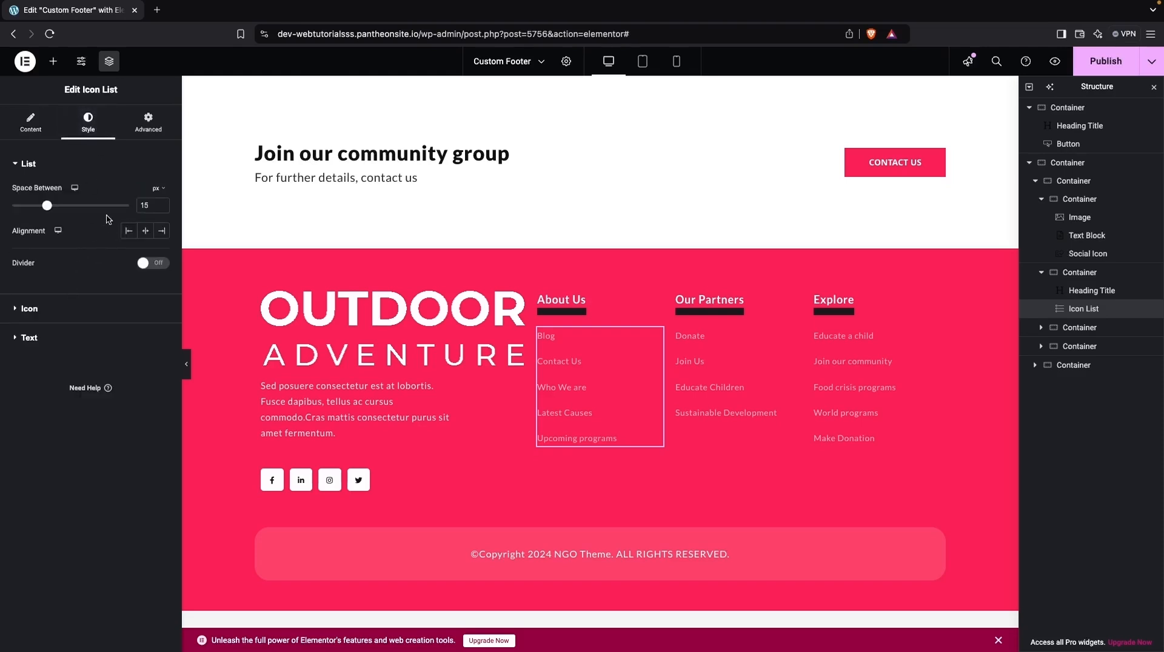
{"action": "mouse_move", "coordinate": [47, 207]}
{"action": "left_mouse_down"}
{"action": "mouse_move", "coordinate": [64, 208]}
{"action": "mouse_move", "coordinate": [47, 207]}
{"action": "left_mouse_up"}
{"action": "left_click", "coordinate": [146, 233]}
{"action": "left_click", "coordinate": [167, 236]}
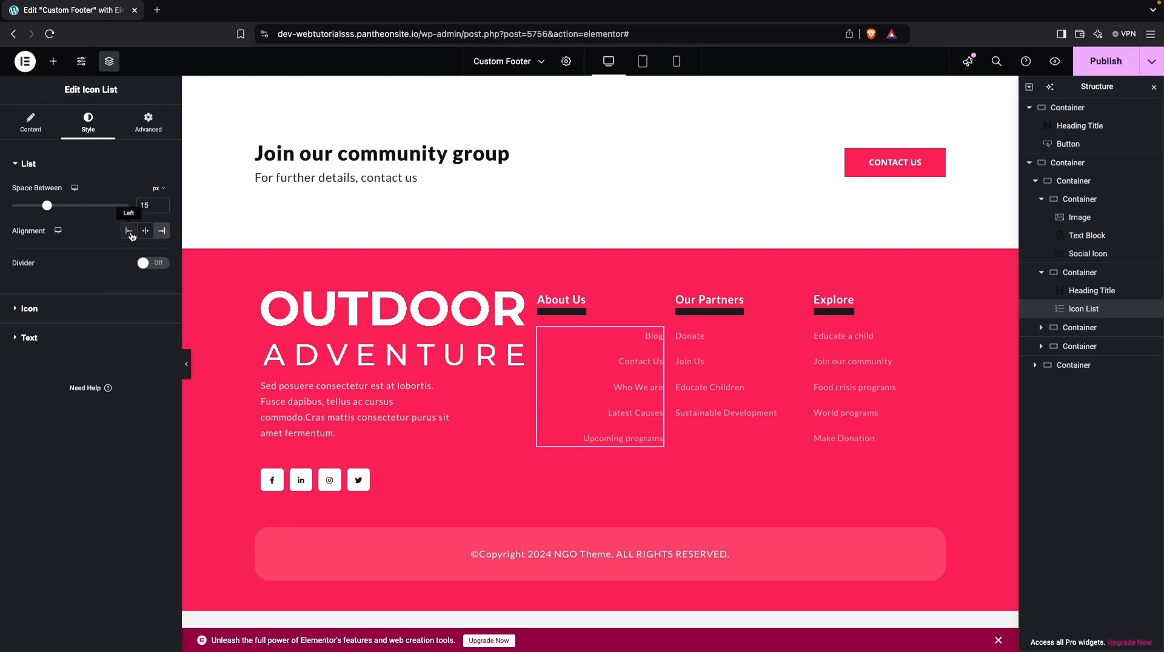
{"action": "left_click", "coordinate": [132, 236]}
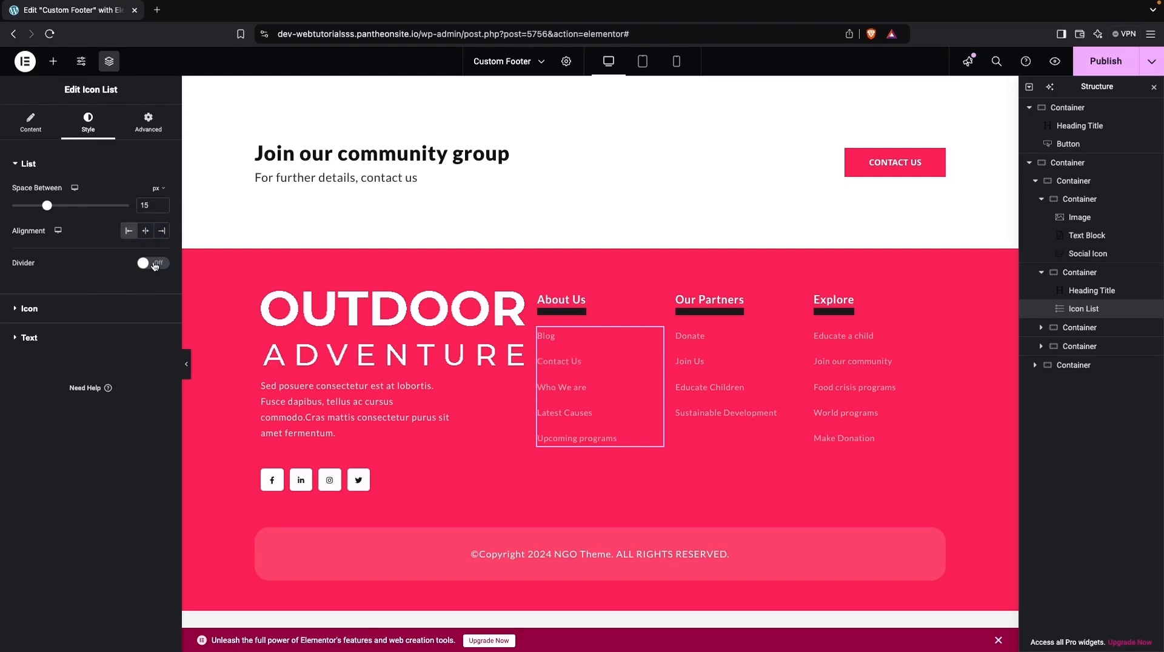
{"action": "left_click", "coordinate": [155, 265]}
{"action": "left_click", "coordinate": [154, 264]}
- Set the normal text color of the About Us list items to fully opaque white (#FFFFFF)
{"action": "left_click", "coordinate": [18, 339]}
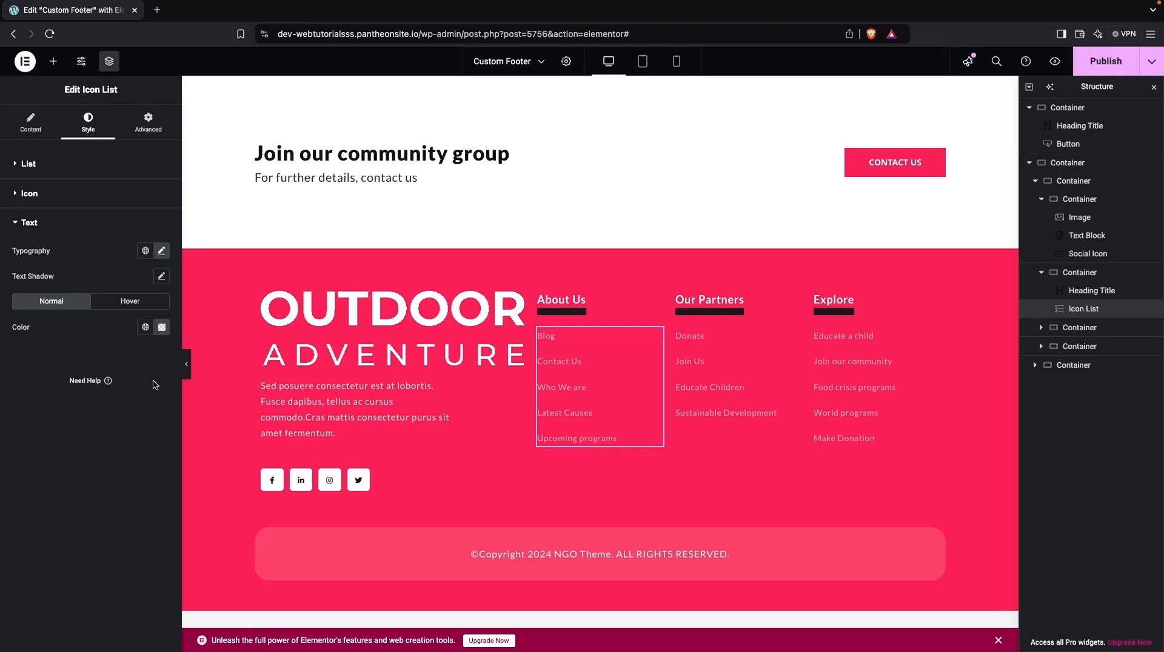
{"action": "left_click", "coordinate": [162, 327]}
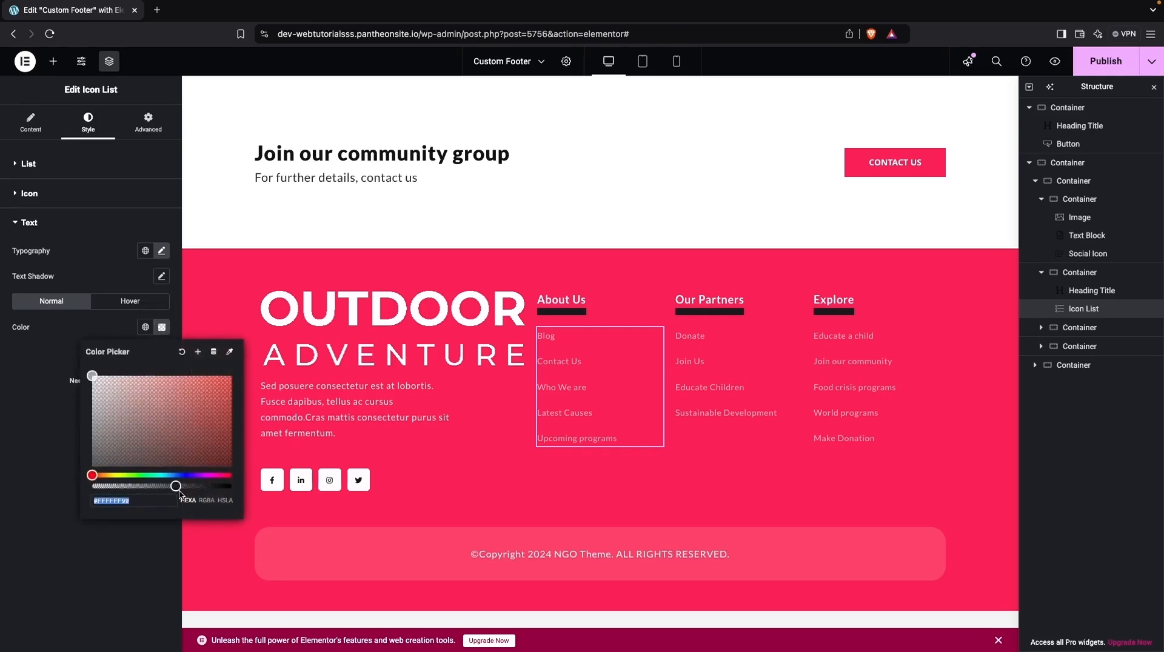
{"action": "left_click_drag", "start_coordinate": [175, 486], "coordinate": [242, 498]}
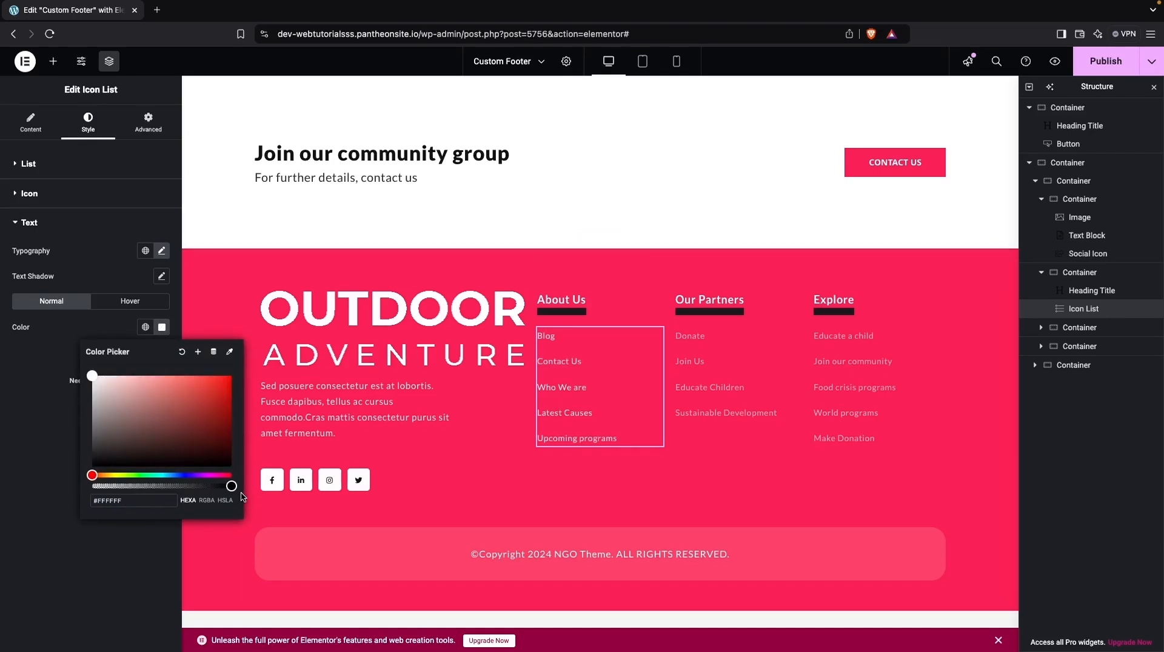
- Set the normal text color of the About Us list items to #E9E9E9
{"action": "triple_click", "coordinate": [147, 499]}
{"action": "type", "text": "#E9E9E9"}
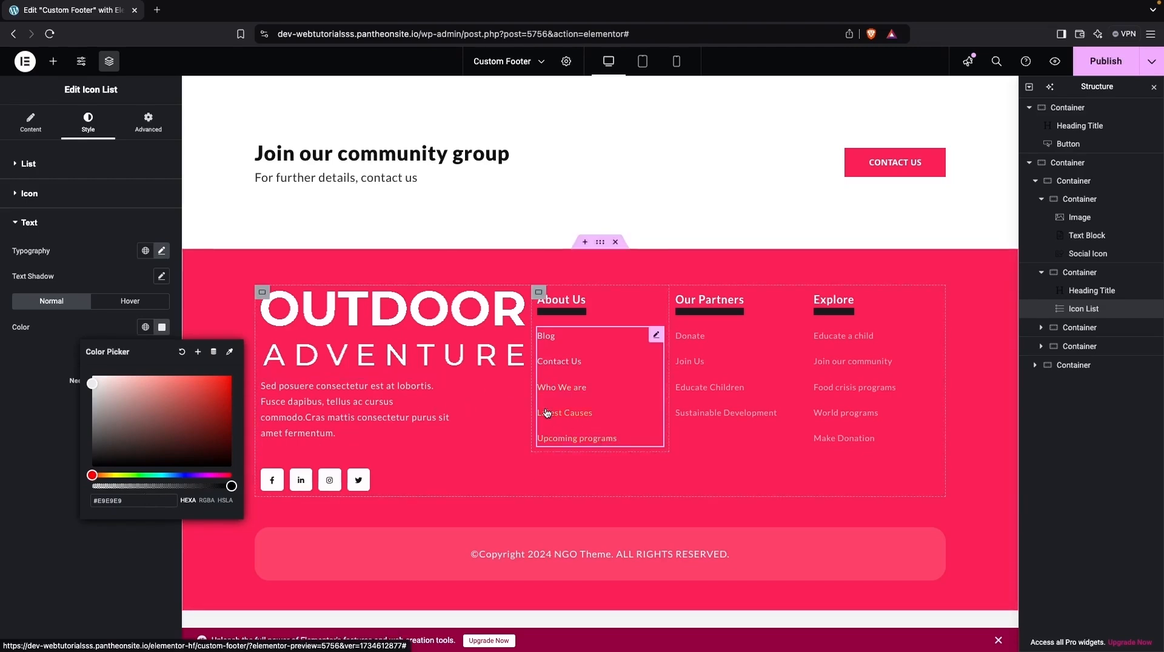
{"action": "left_click", "coordinate": [37, 388]}
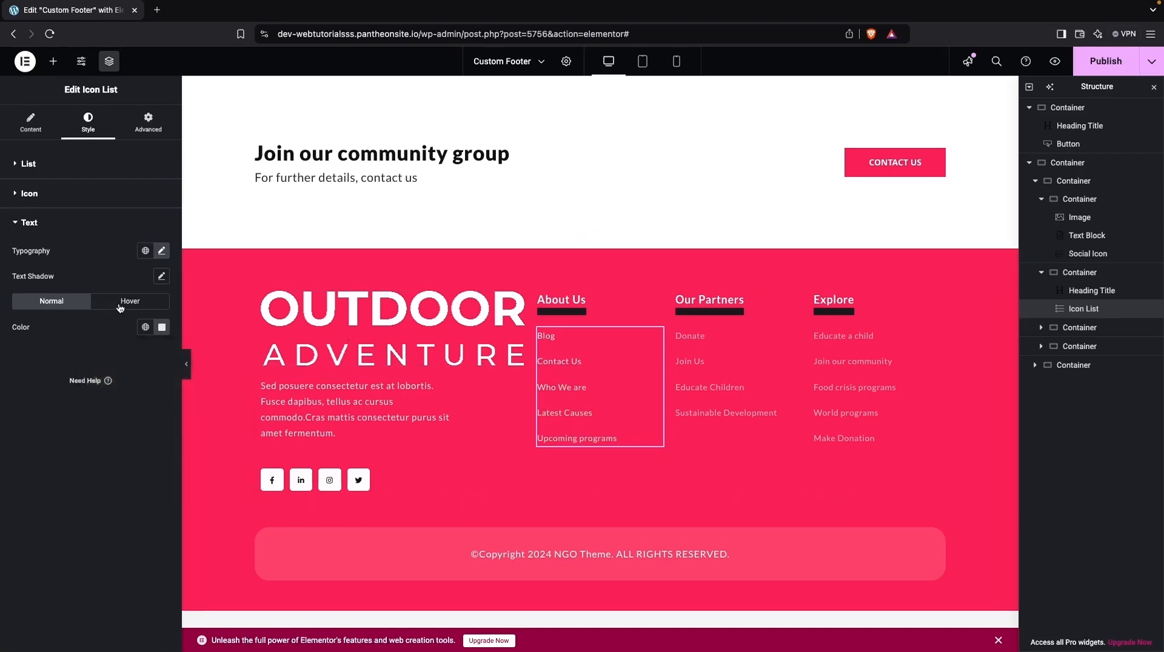
- Set the hover text color of the About Us list items to white (#FFFFFF)
{"action": "left_click", "coordinate": [127, 307]}
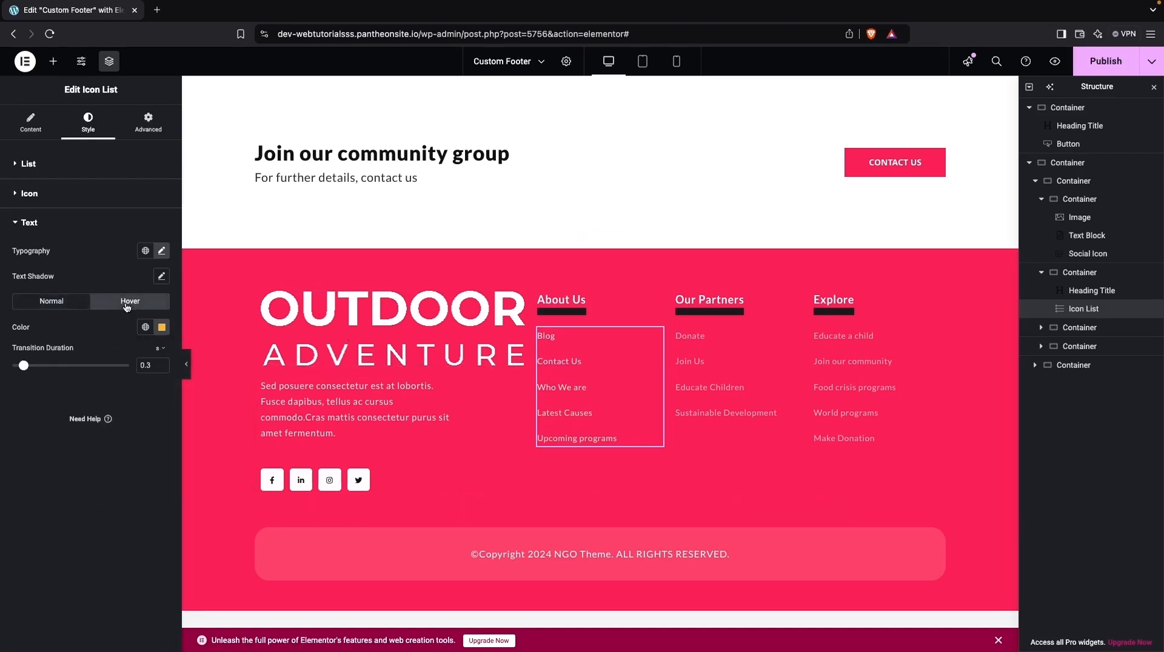
{"action": "left_click", "coordinate": [162, 331]}
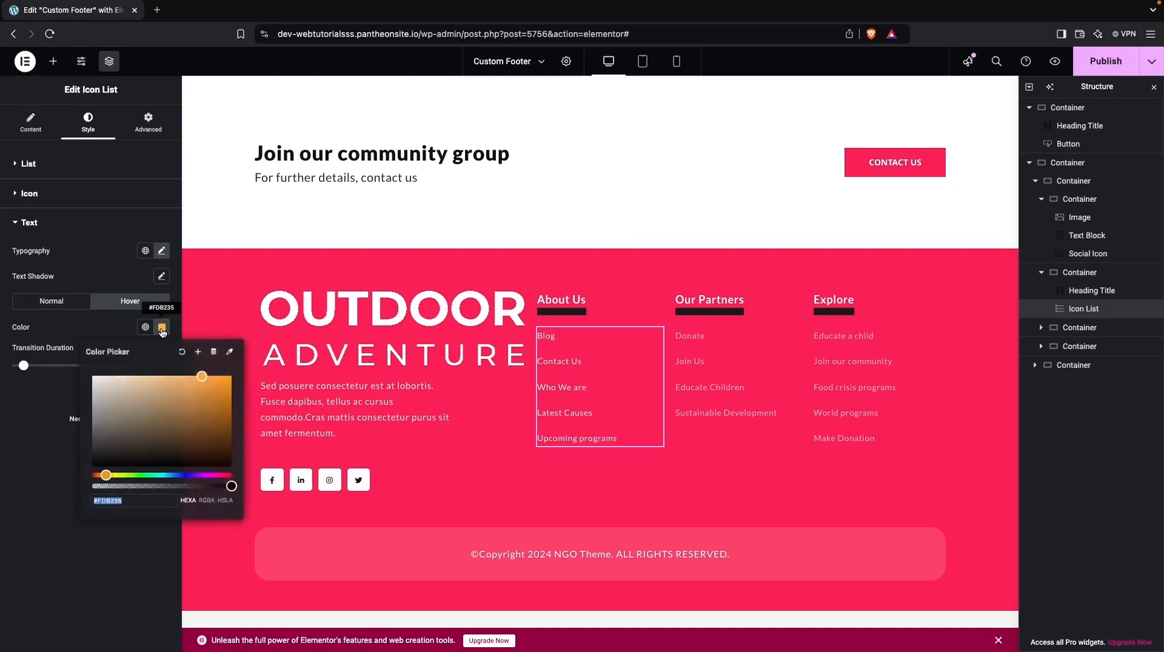
{"action": "left_click_drag", "start_coordinate": [128, 384], "coordinate": [59, 358]}
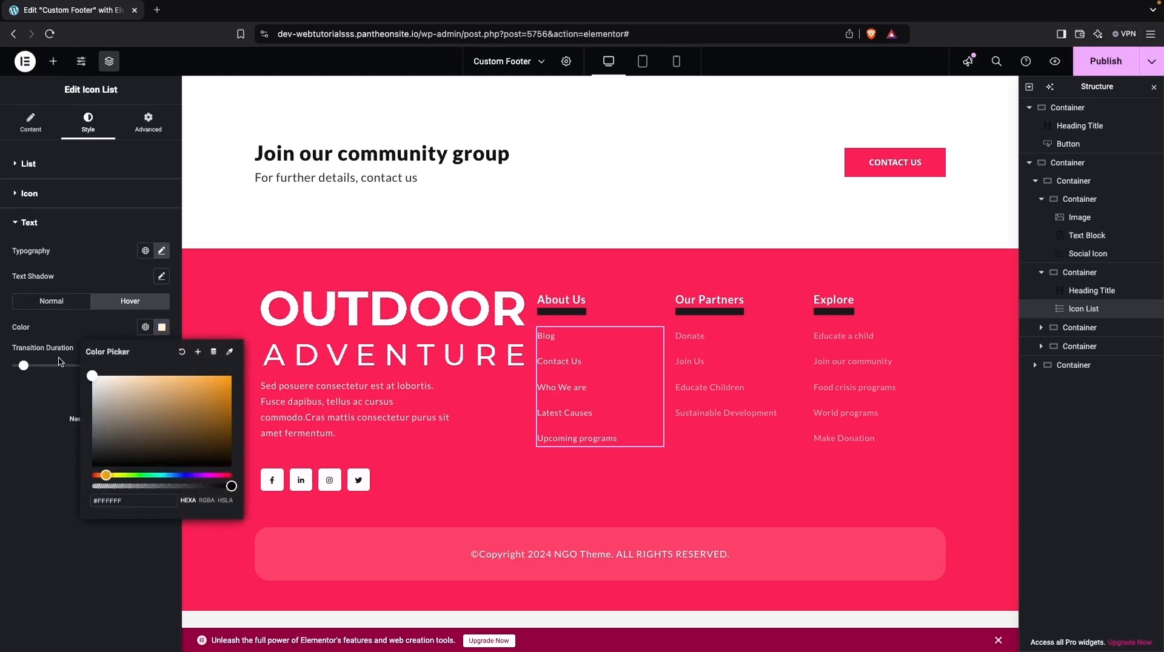
{"action": "left_click", "coordinate": [59, 361]}
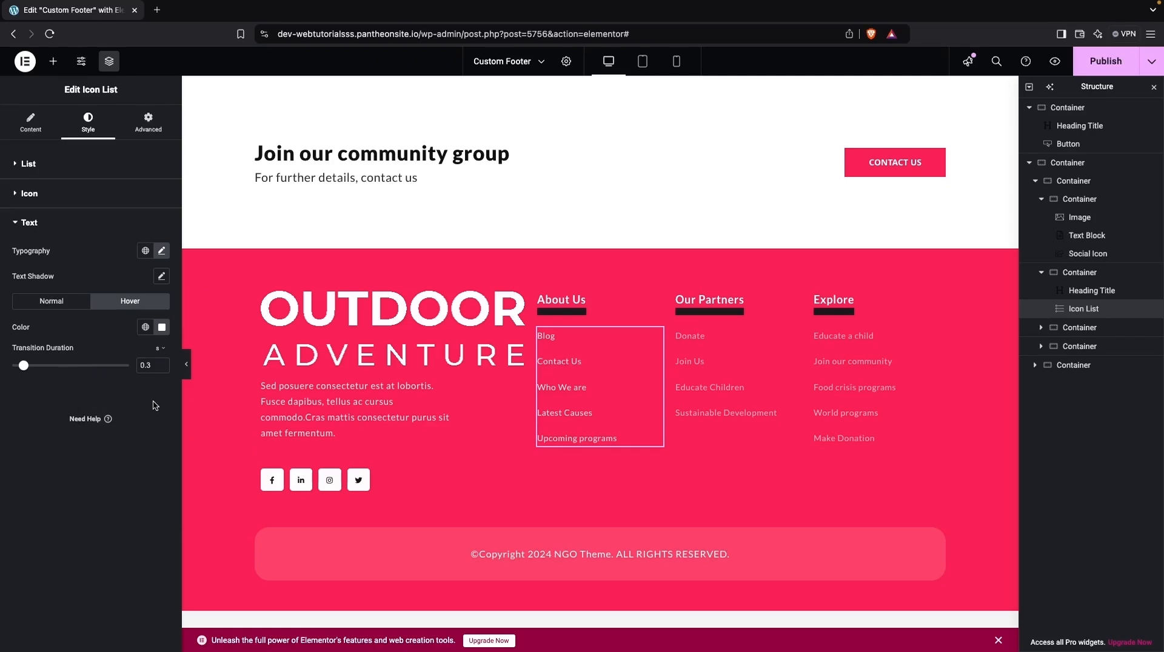
- Copy the About Us list's style onto the Our Partners and Explore lists
{"action": "right_click", "coordinate": [561, 346]}
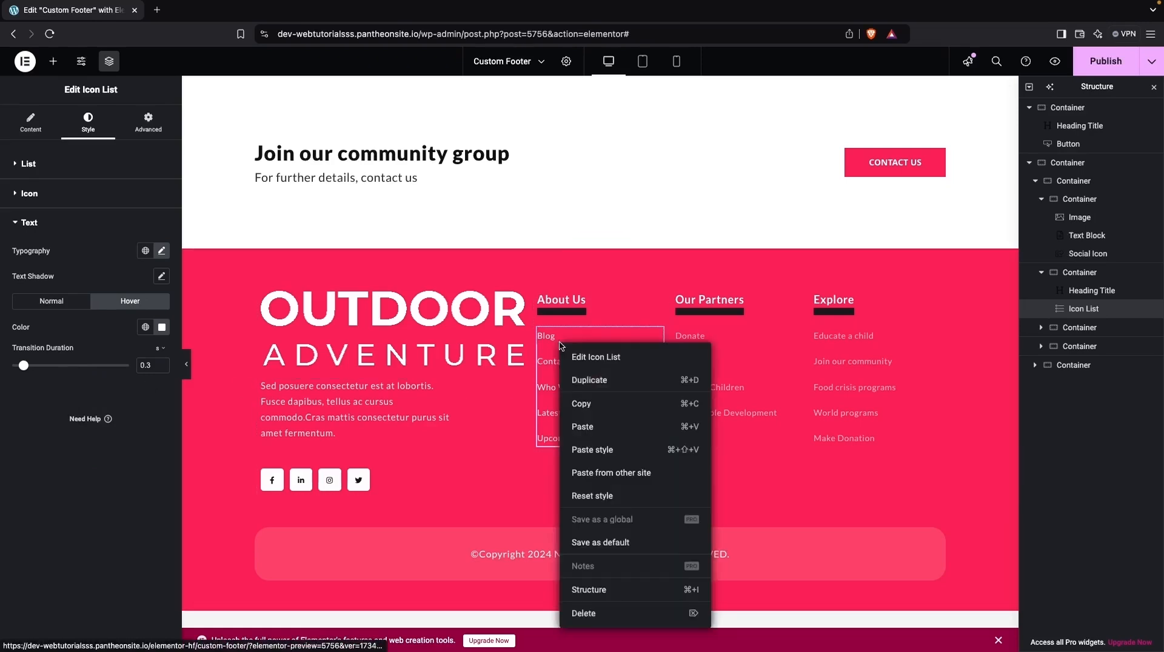
{"action": "left_click", "coordinate": [591, 406]}
{"action": "right_click", "coordinate": [698, 367]}
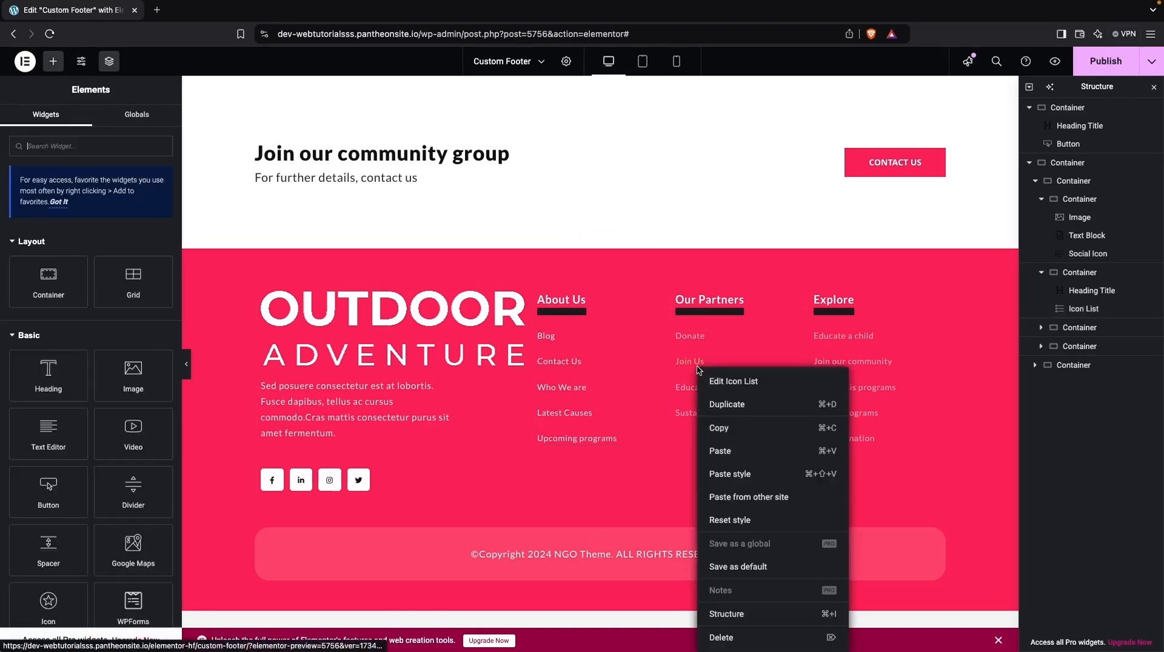
{"action": "left_click", "coordinate": [725, 474]}
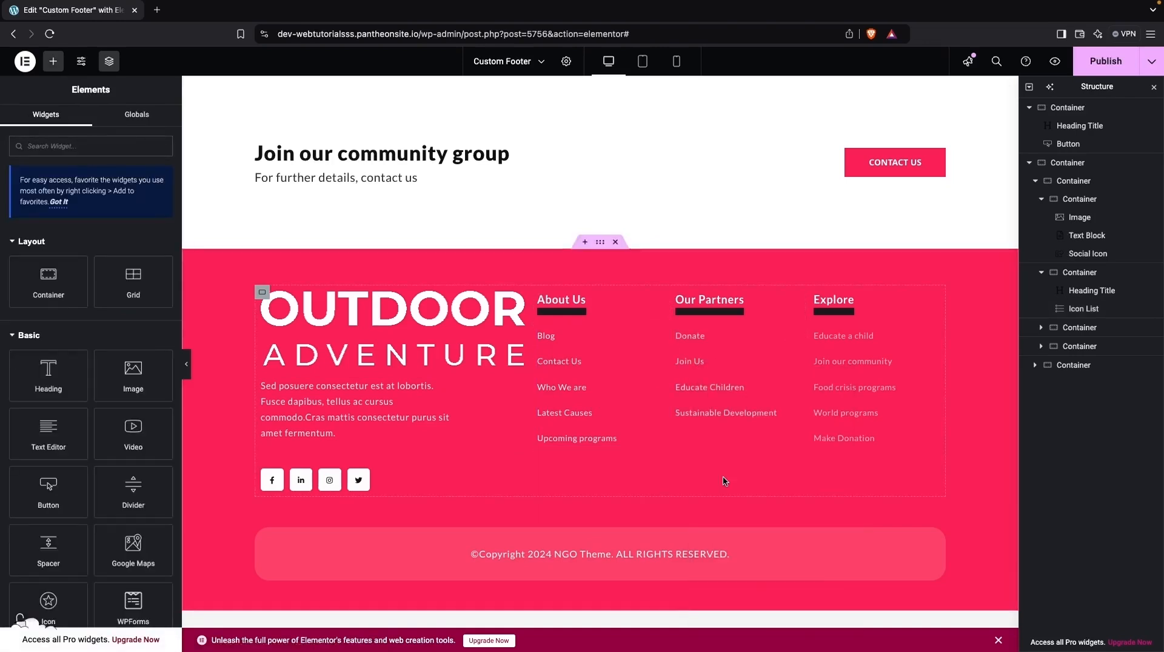
{"action": "right_click", "coordinate": [830, 372]}
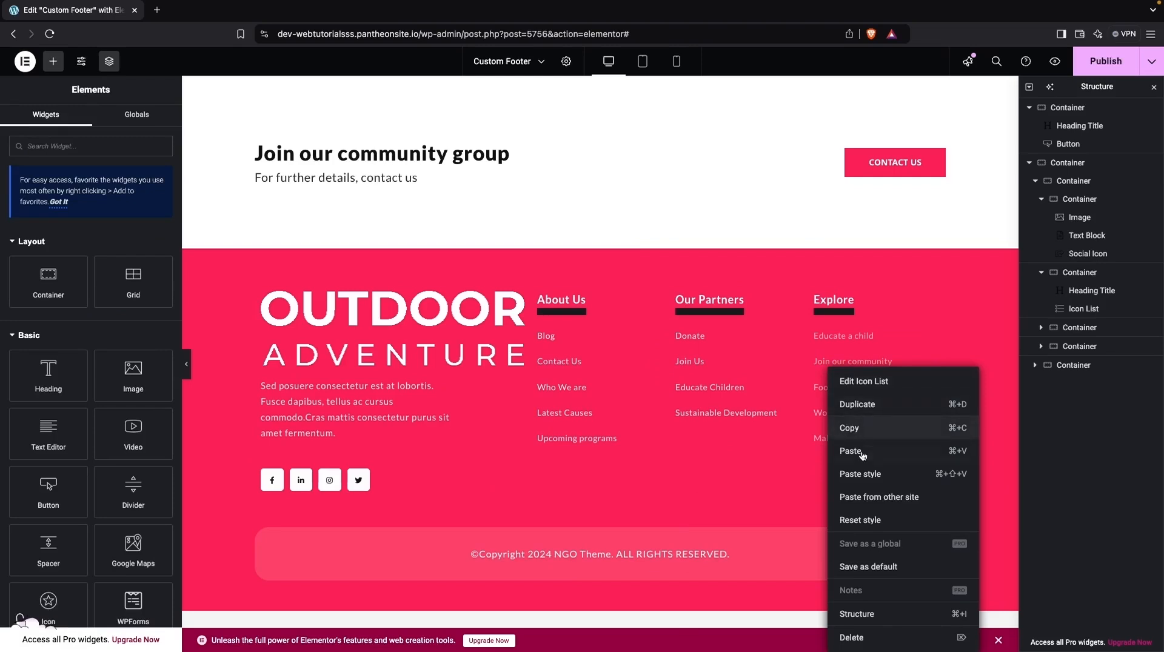
{"action": "left_click", "coordinate": [869, 474]}
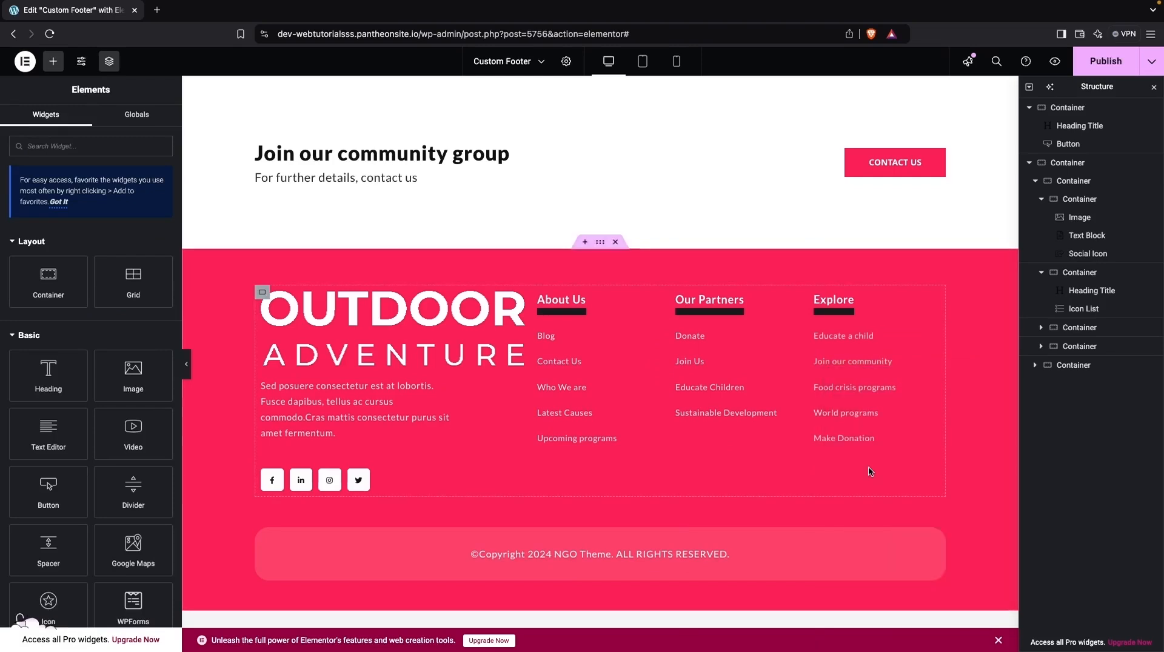
- Reduce the Outdoor Adventure logo image's width to 40%
{"action": "left_click", "coordinate": [368, 313]}
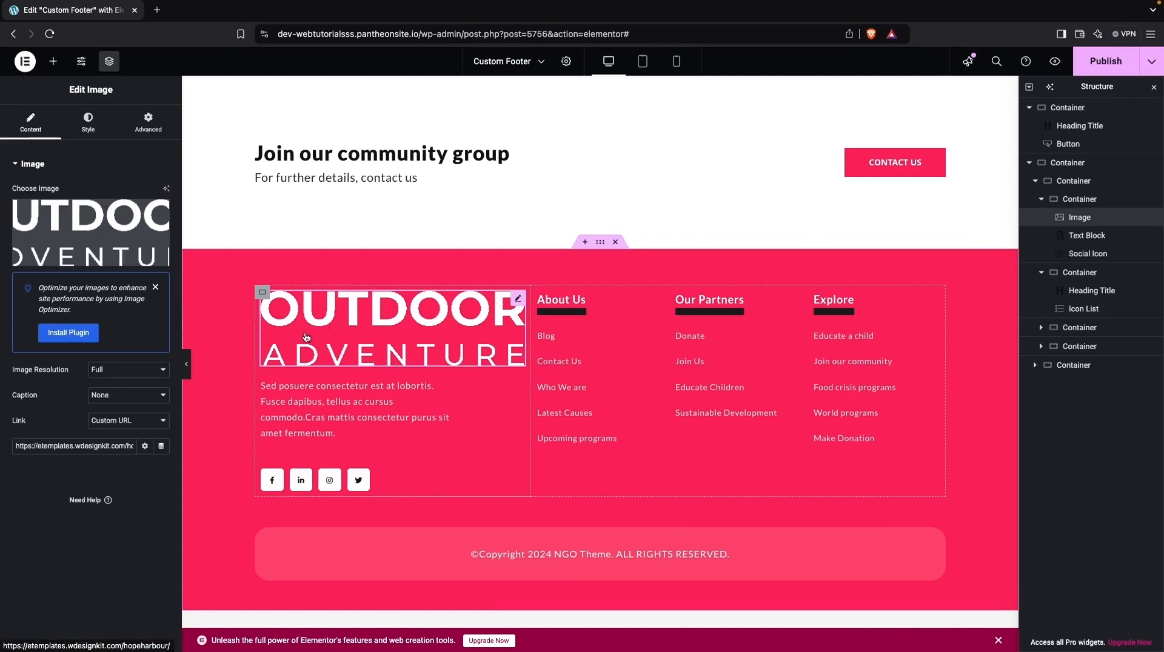
{"action": "left_click", "coordinate": [88, 123]}
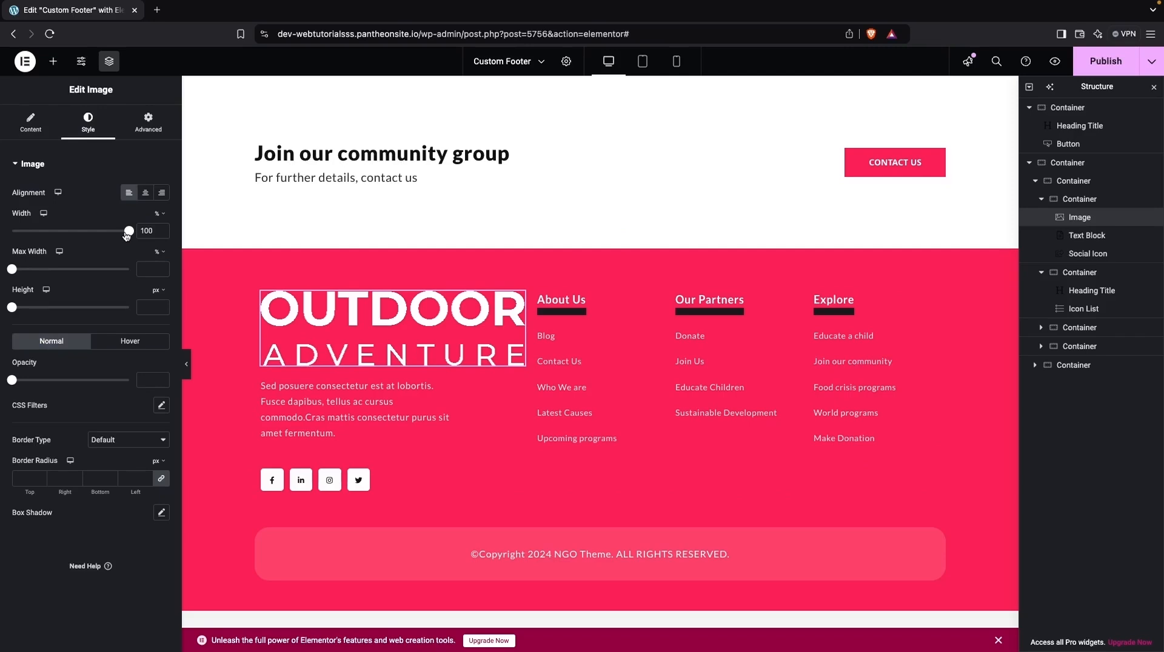
{"action": "left_click_drag", "start_coordinate": [126, 236], "coordinate": [57, 234]}
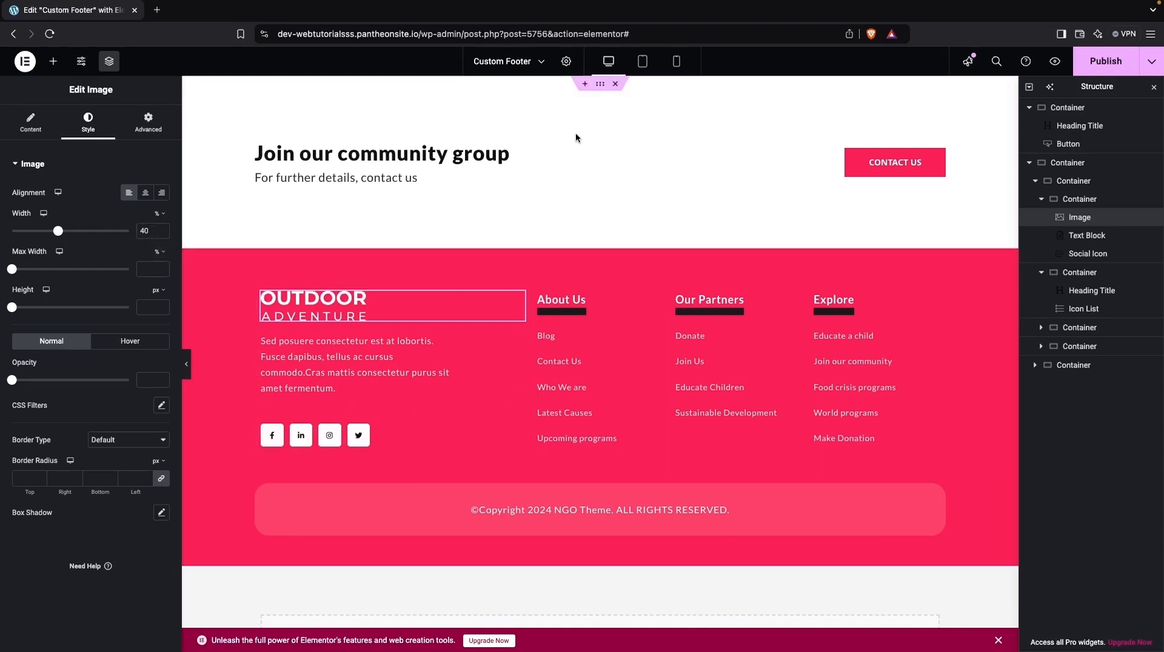
- Set the background color of the "Join our community group" container to black (#000000)
{"action": "left_click", "coordinate": [603, 90]}
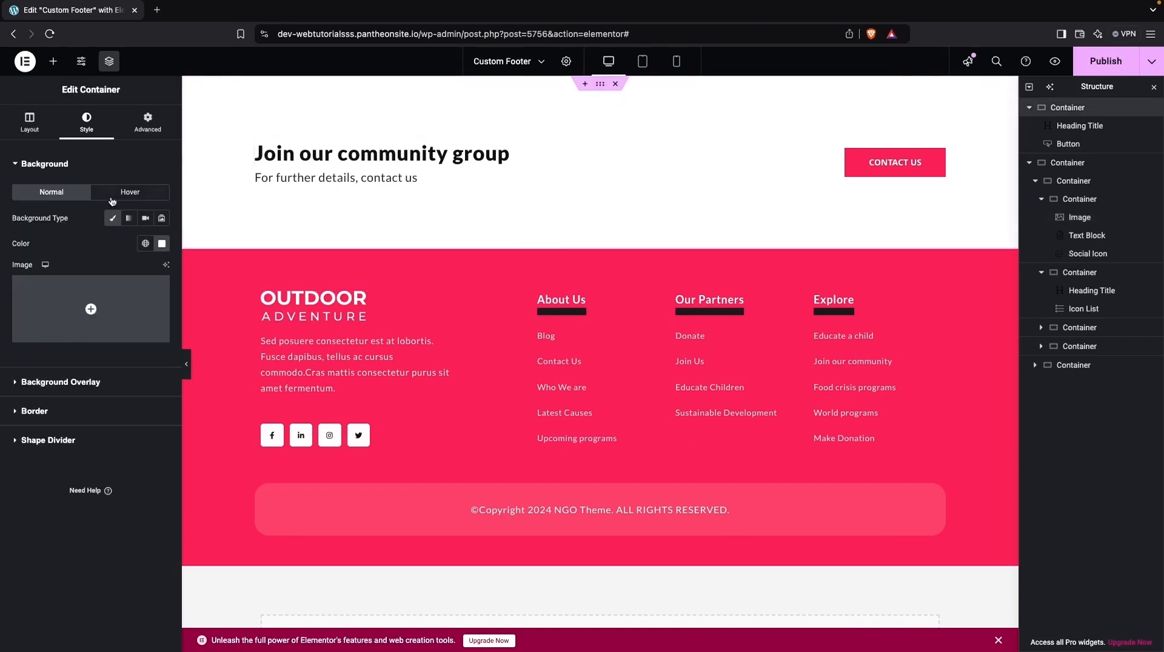
{"action": "left_click", "coordinate": [161, 244]}
{"action": "left_click_drag", "start_coordinate": [120, 332], "coordinate": [76, 415]}
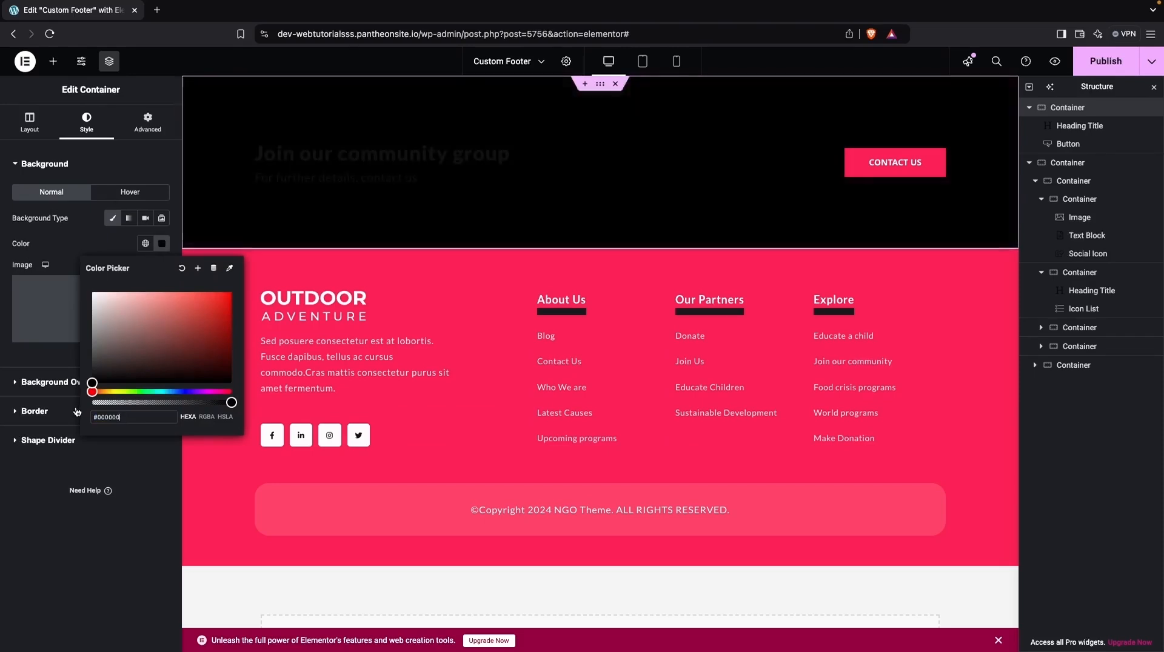
- Set the main title color of the "Join our community group" heading to white (#FFFFFF)
{"action": "left_click", "coordinate": [347, 162]}
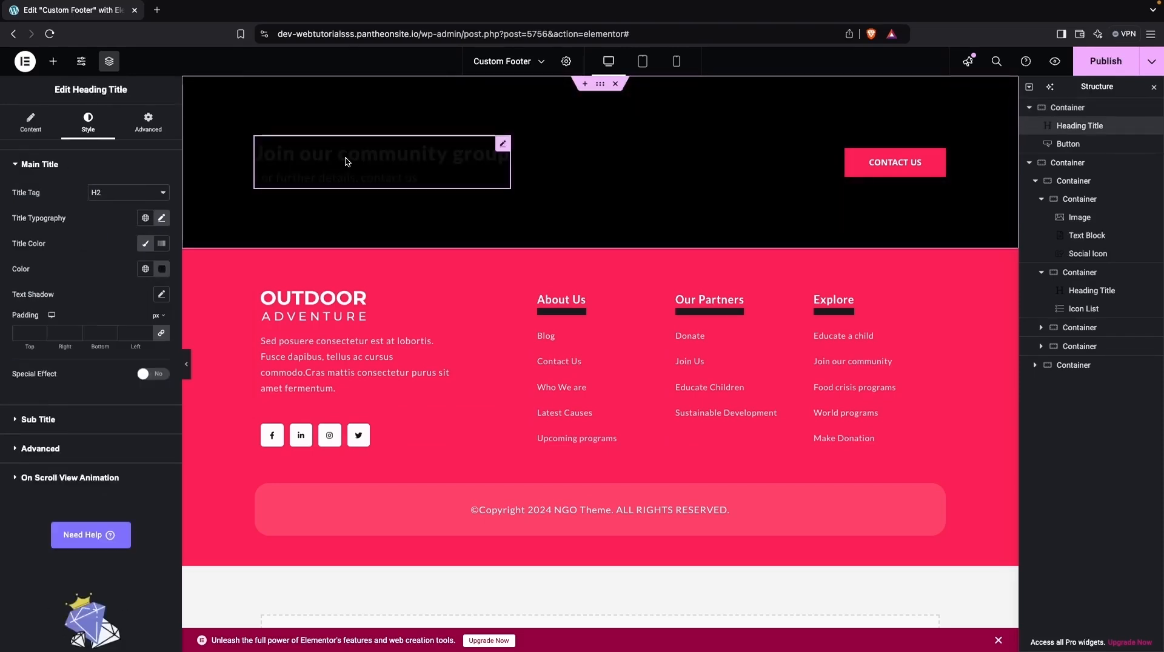
{"action": "left_click", "coordinate": [161, 268]}
{"action": "left_click_drag", "start_coordinate": [127, 327], "coordinate": [62, 310]}
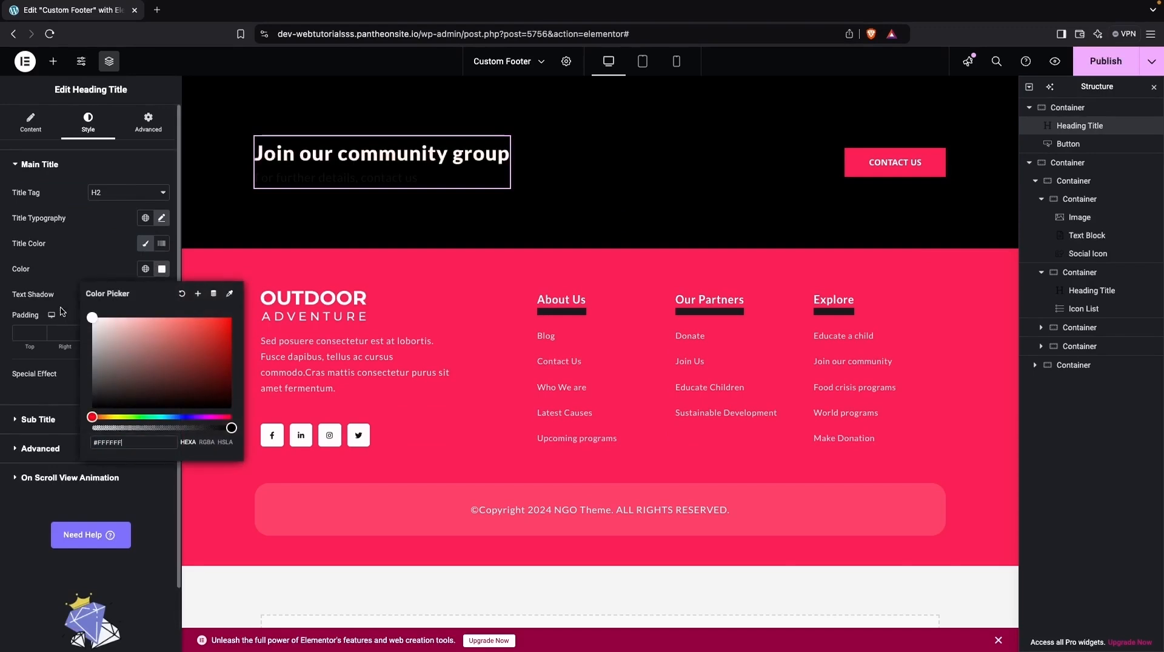
{"action": "left_click", "coordinate": [68, 257]}
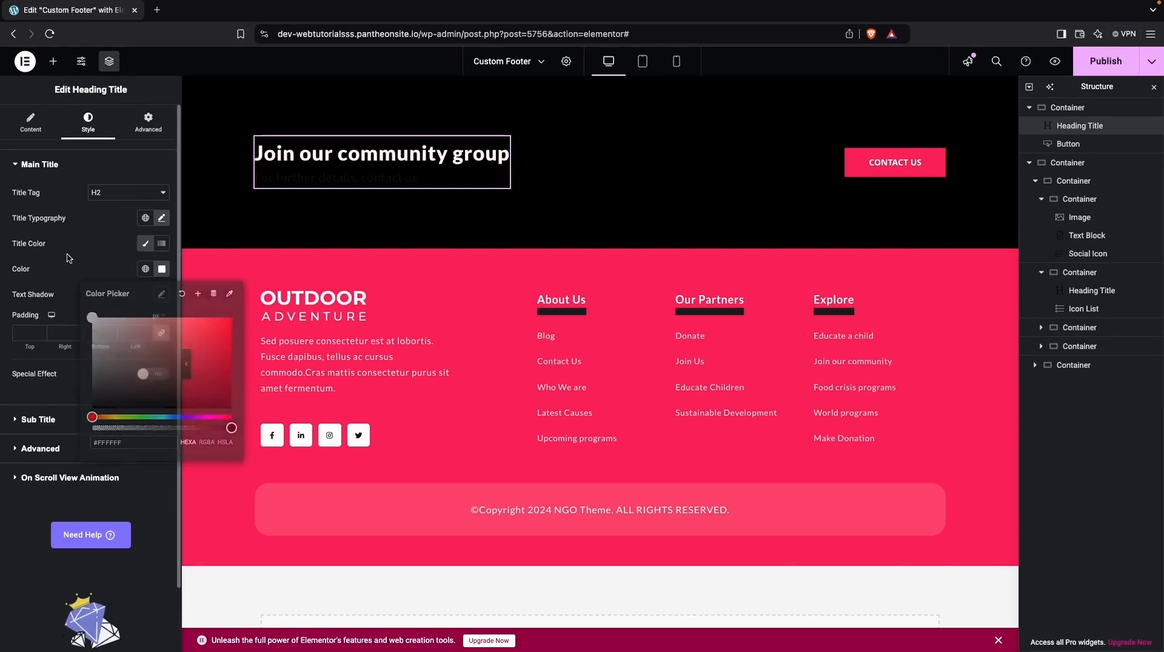
- Set the subtitle color of the "Join our community group" heading to light gray (#E9E9E9E6)
{"action": "left_click", "coordinate": [75, 422]}
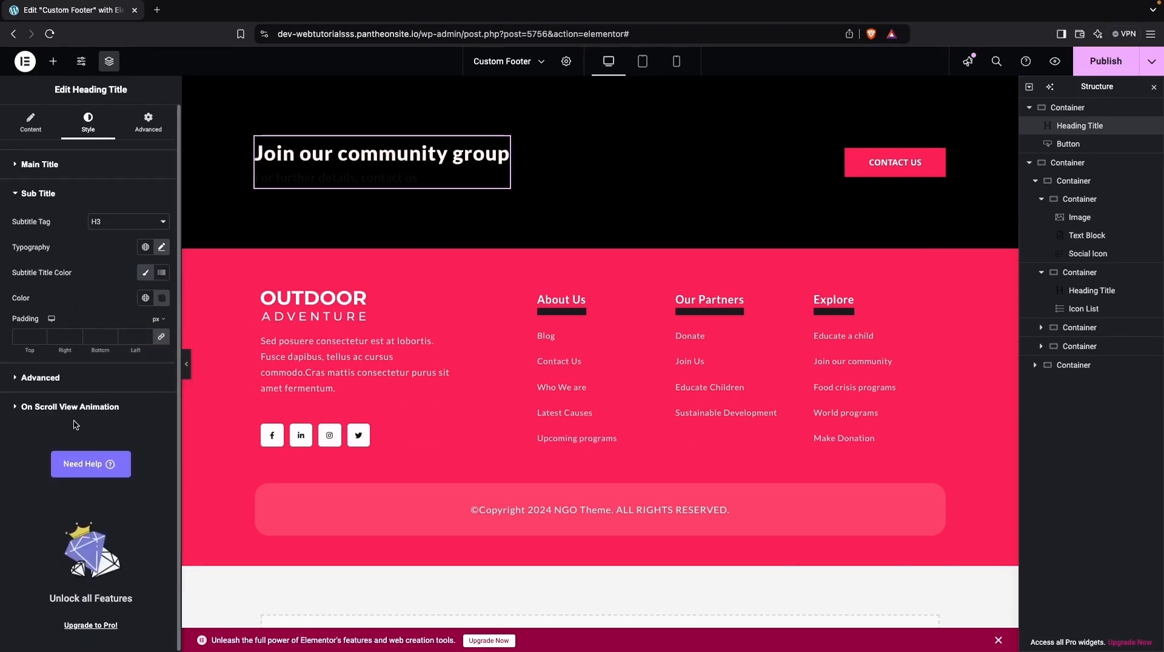
{"action": "left_click", "coordinate": [162, 297]}
{"action": "left_click_drag", "start_coordinate": [114, 384], "coordinate": [79, 359]}
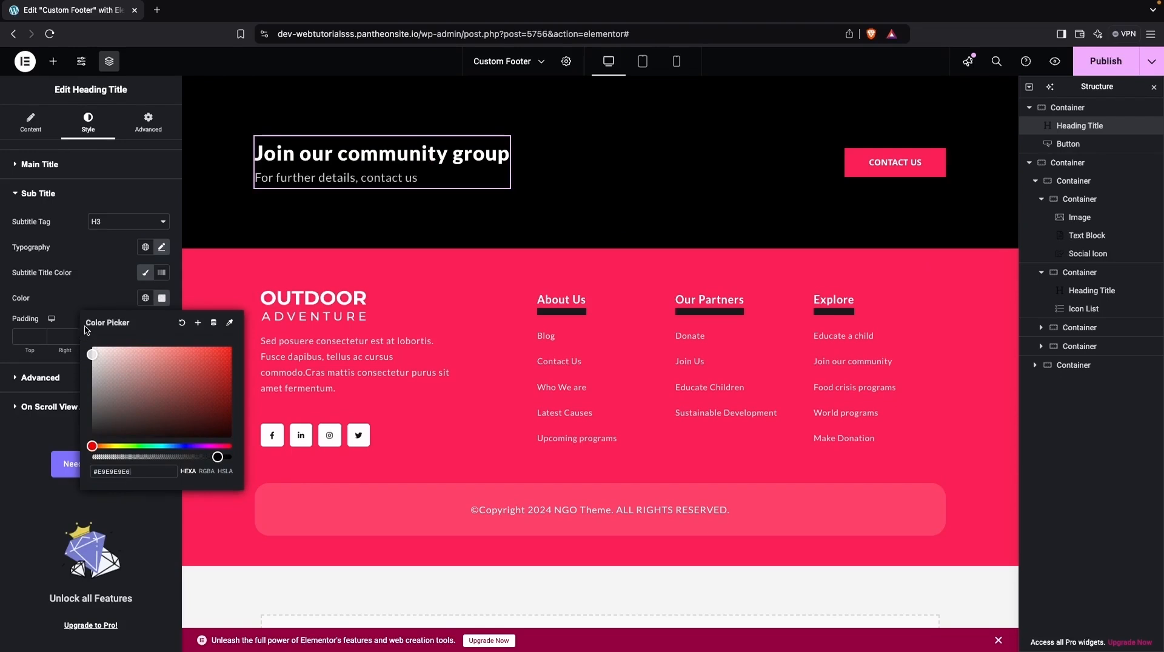
{"action": "left_click", "coordinate": [84, 246]}
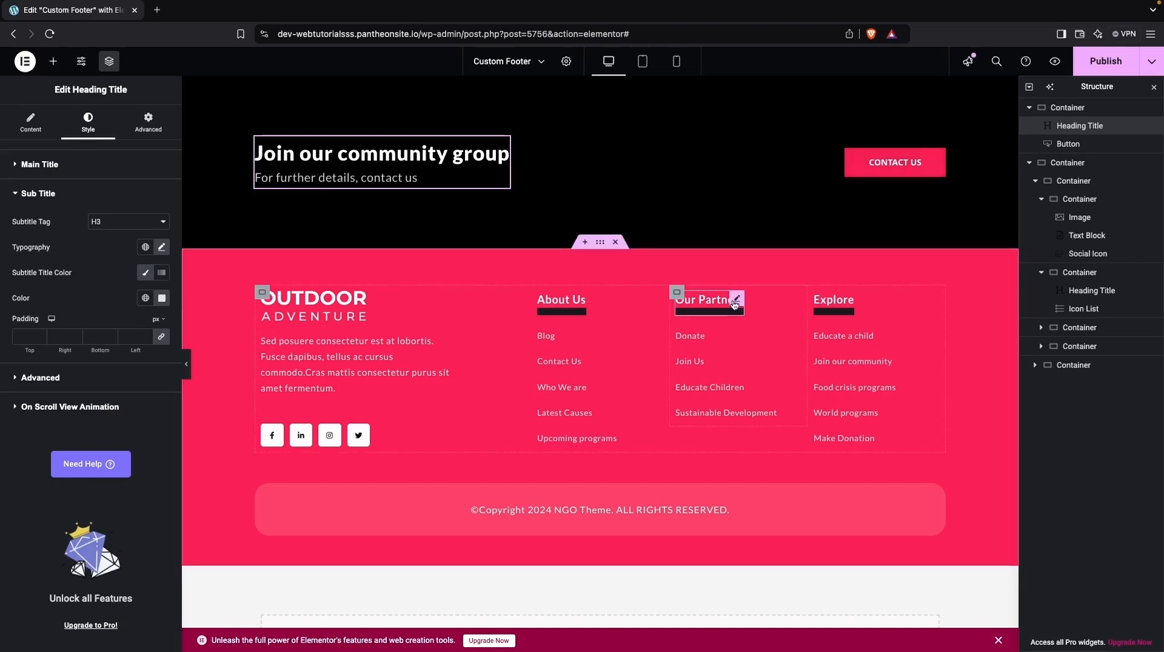
- Open the content settings of the copyright text block
{"action": "left_click", "coordinate": [595, 514]}
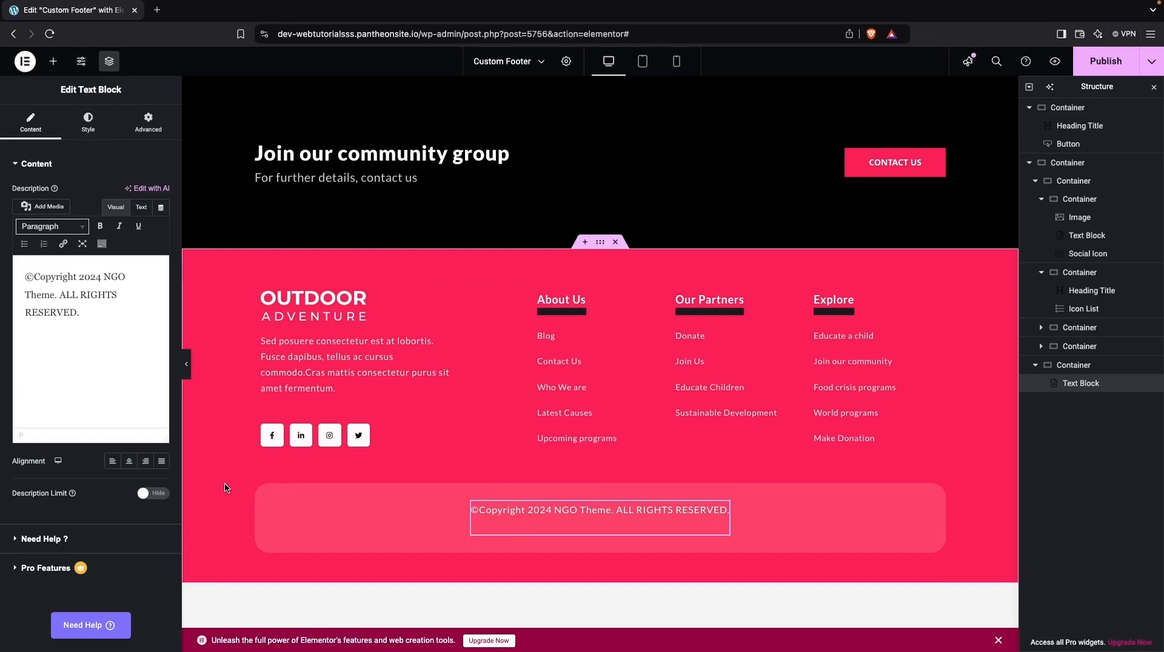
- Set the separator under the About Us heading to 100% width and a height of 3
{"action": "left_click", "coordinate": [556, 306]}
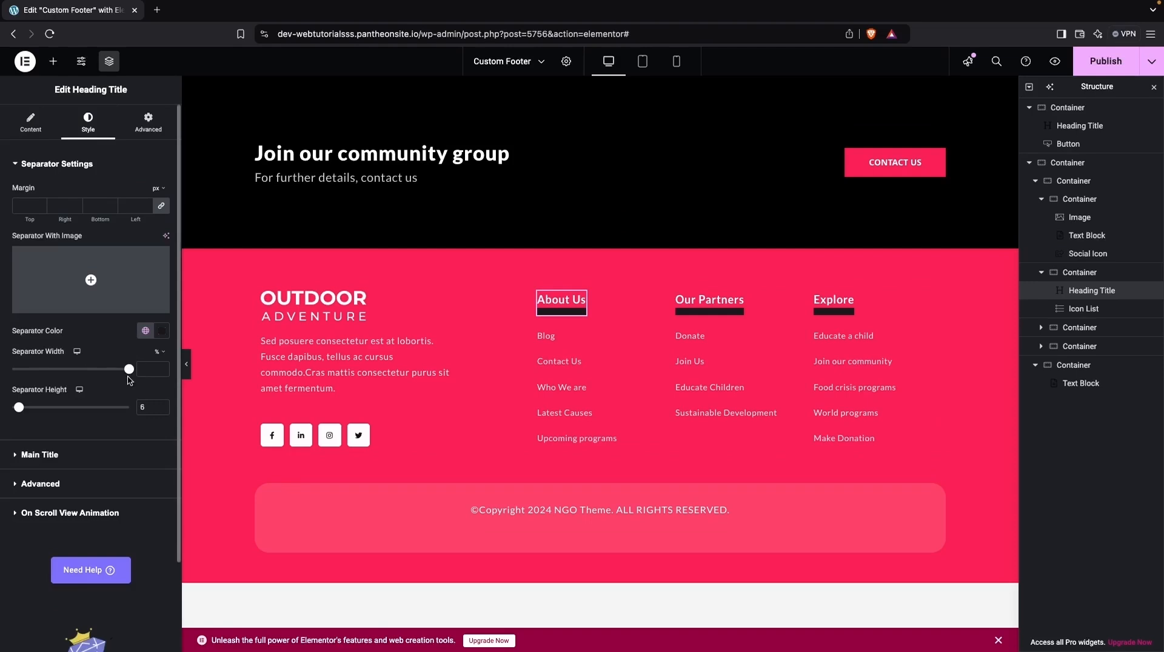
{"action": "mouse_move", "coordinate": [130, 370]}
{"action": "left_mouse_down"}
{"action": "mouse_move", "coordinate": [92, 370]}
{"action": "mouse_move", "coordinate": [129, 370]}
{"action": "left_mouse_up"}
{"action": "double_click", "coordinate": [149, 367]}
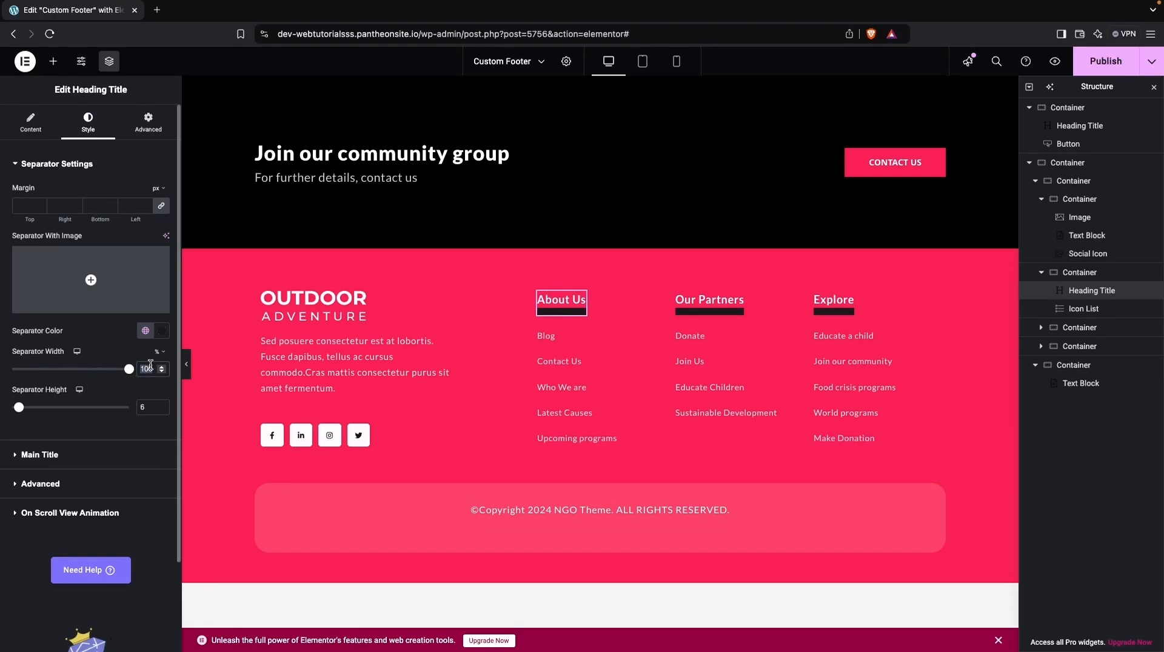
{"action": "left_click", "coordinate": [20, 410]}
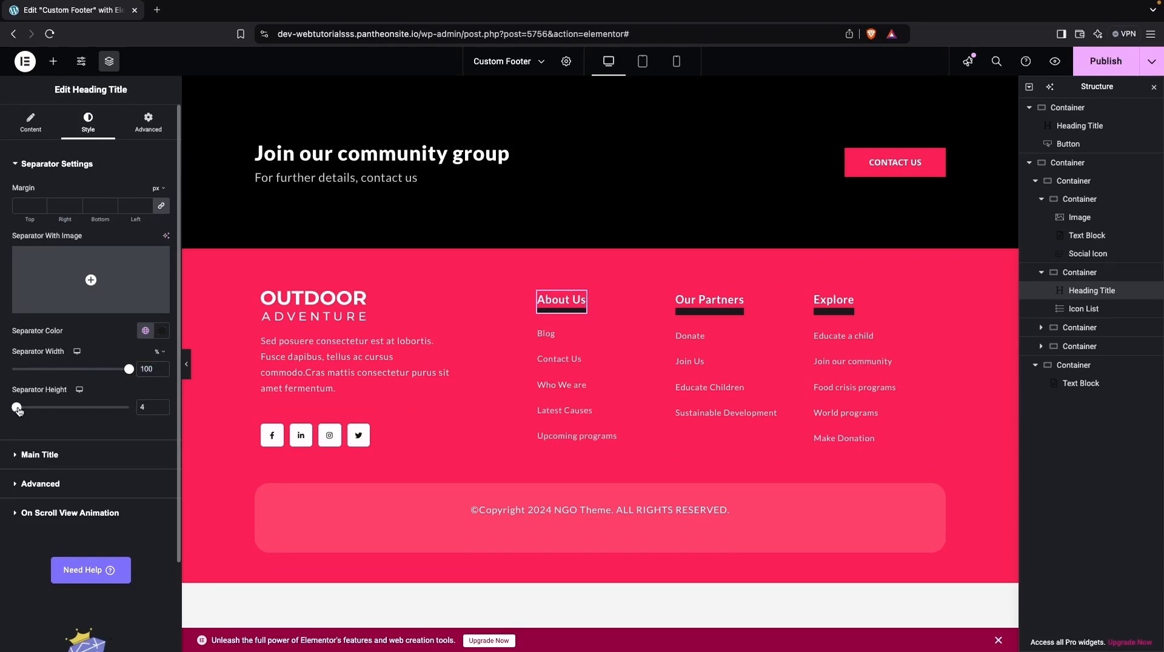
{"action": "left_click_drag", "start_coordinate": [20, 411], "coordinate": [17, 411]}
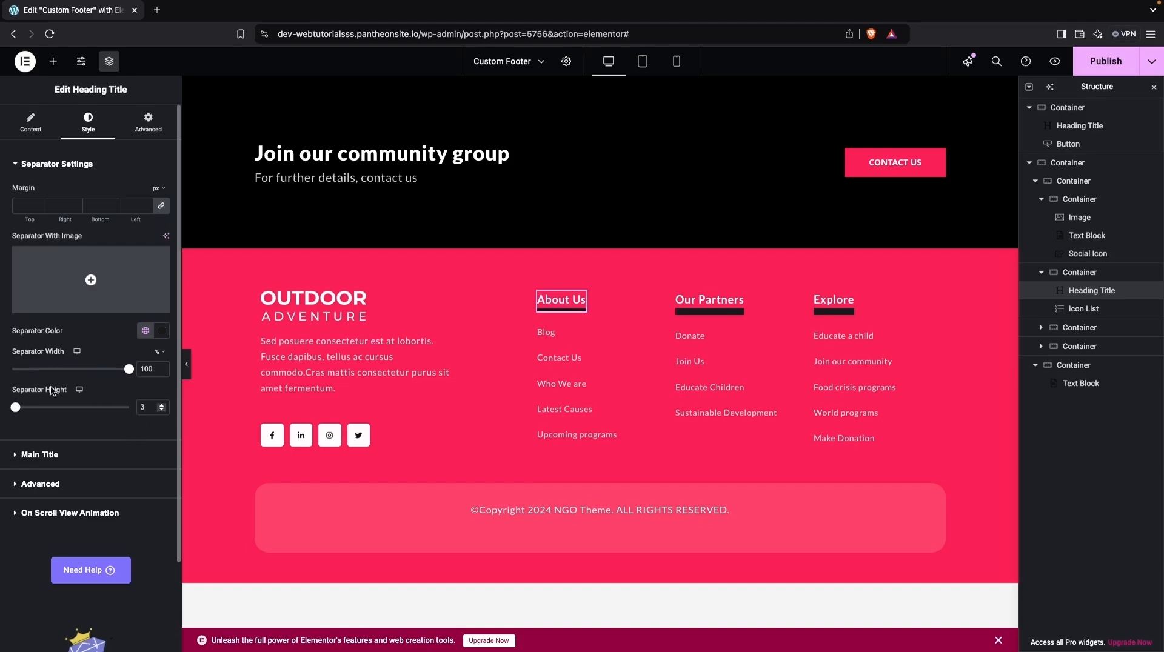
- Set the separator height of the Our Partners and Explore headings to 3 each
{"action": "left_click", "coordinate": [713, 303]}
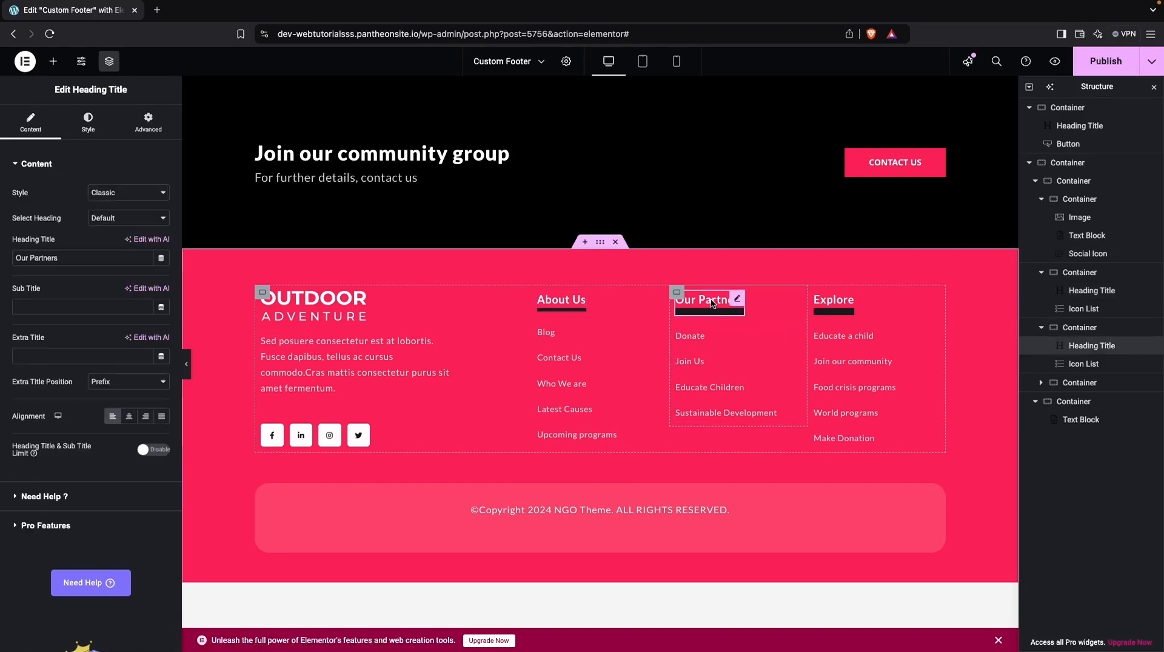
{"action": "left_click", "coordinate": [86, 132]}
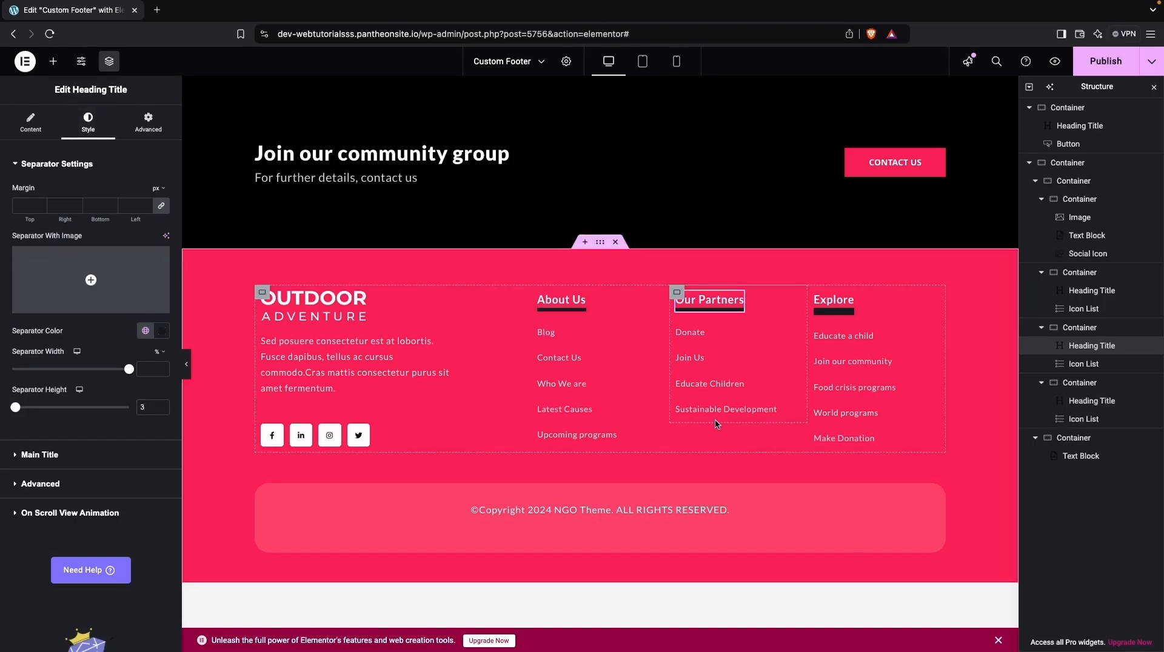
{"action": "left_click", "coordinate": [831, 306]}
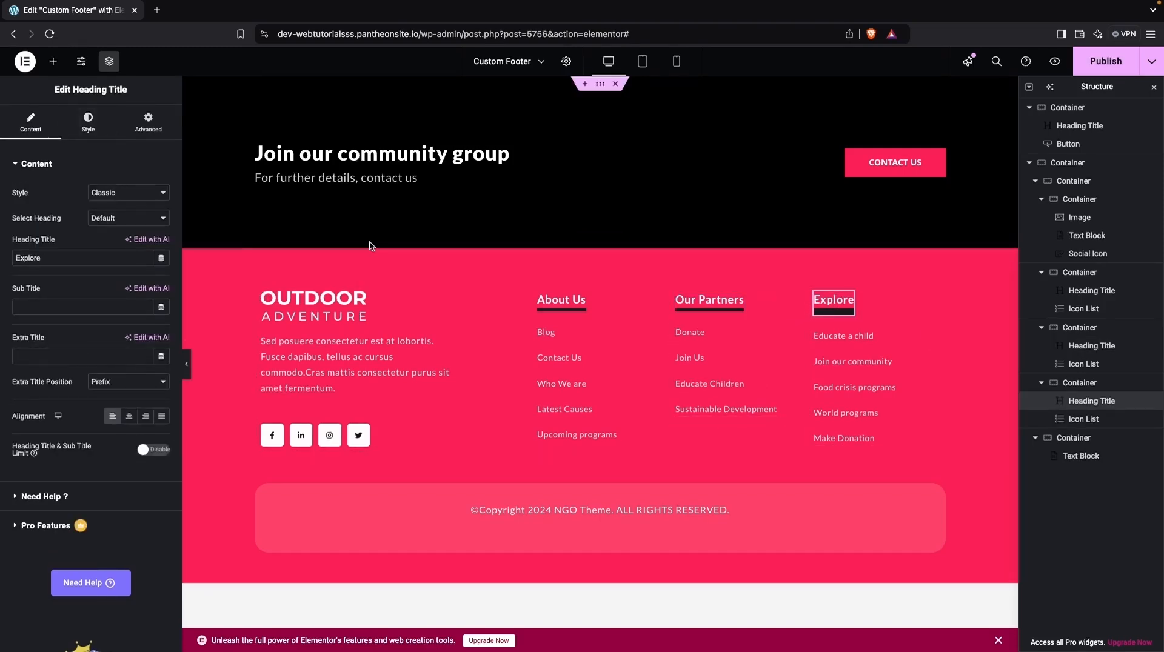
{"action": "left_click", "coordinate": [92, 133]}
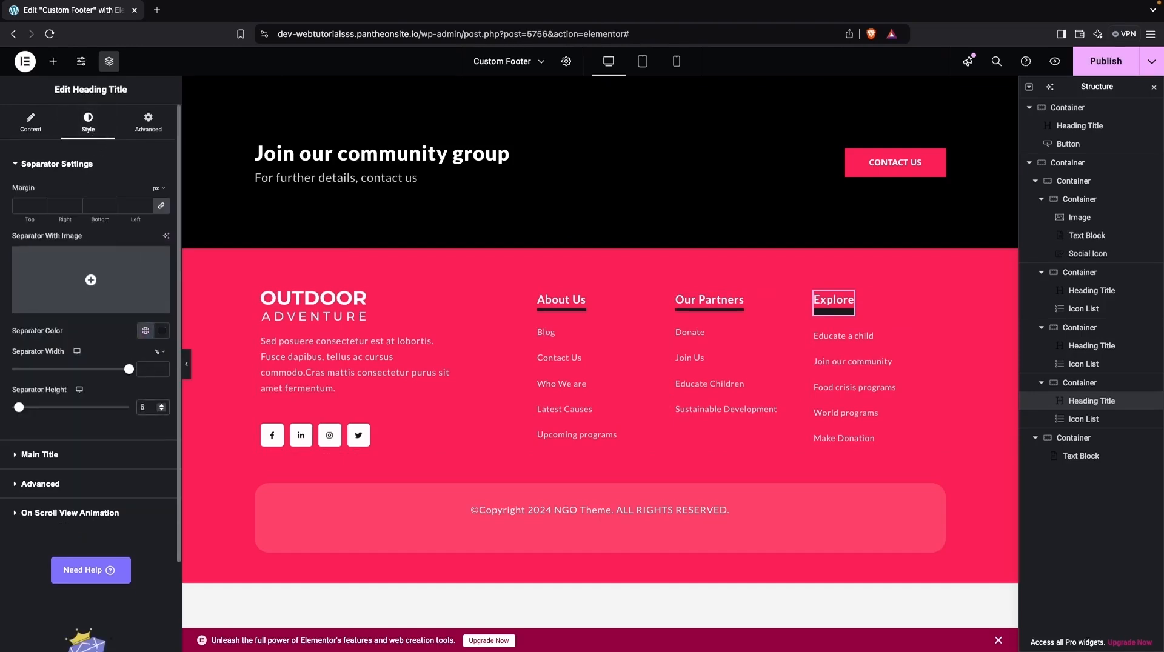
{"action": "key", "text": "Down"}
{"action": "key", "text": "Down"}
{"action": "key", "text": "Down"}
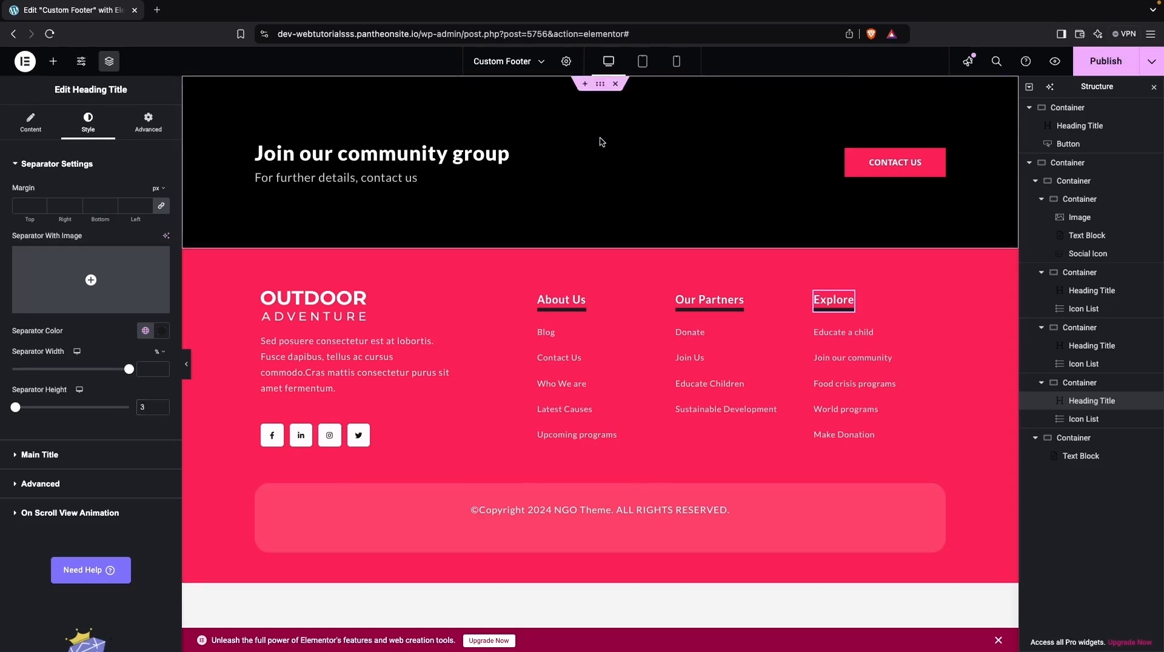
- Choose the Curve type for the top shape divider of the "Join our community group" container
{"action": "left_click", "coordinate": [323, 136]}
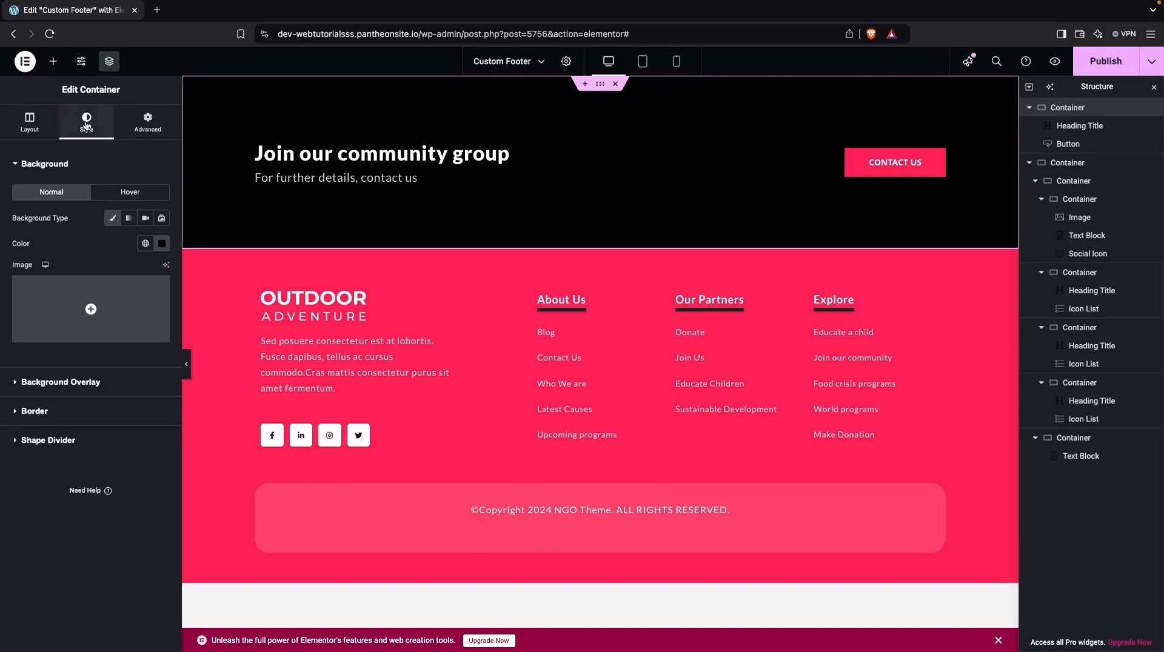
{"action": "left_click", "coordinate": [16, 447]}
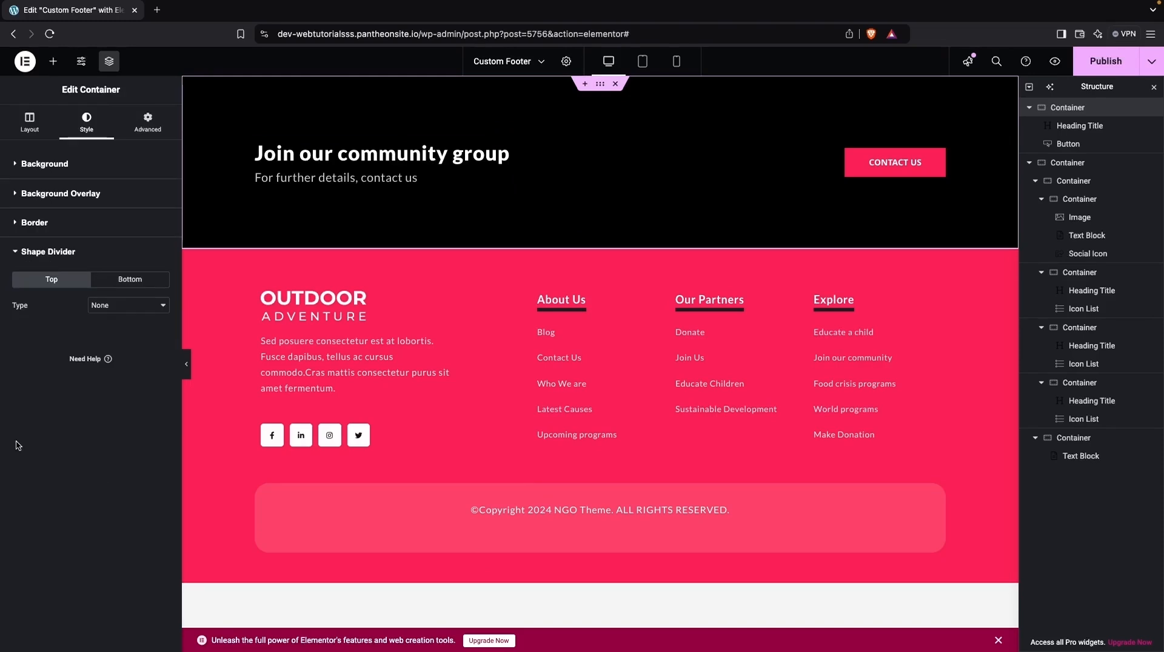
{"action": "left_click", "coordinate": [131, 305]}
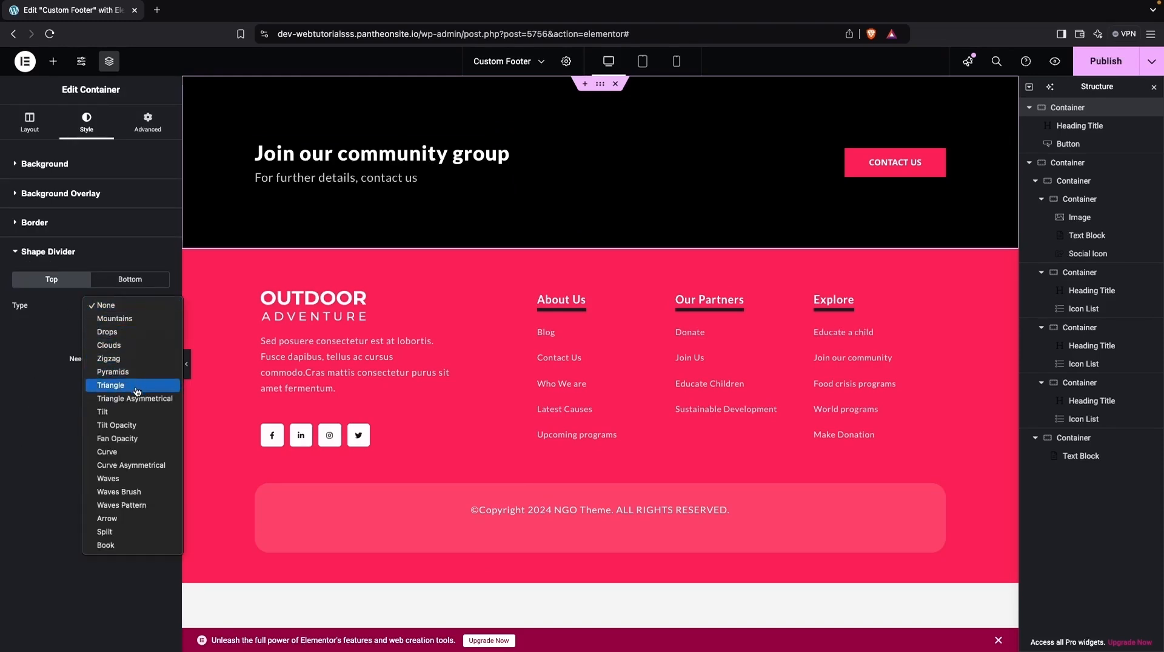
{"action": "left_click", "coordinate": [134, 452]}
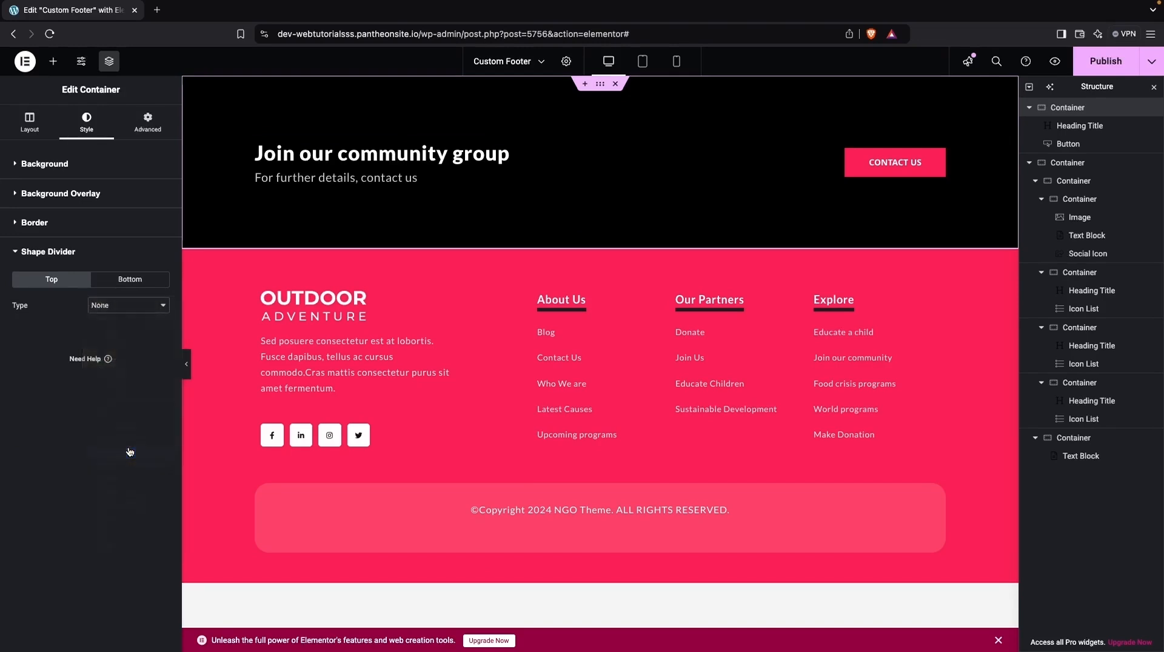
- Change the community group container's top shape divider to Waves with a height of 65 px
{"action": "left_click", "coordinate": [134, 305]}
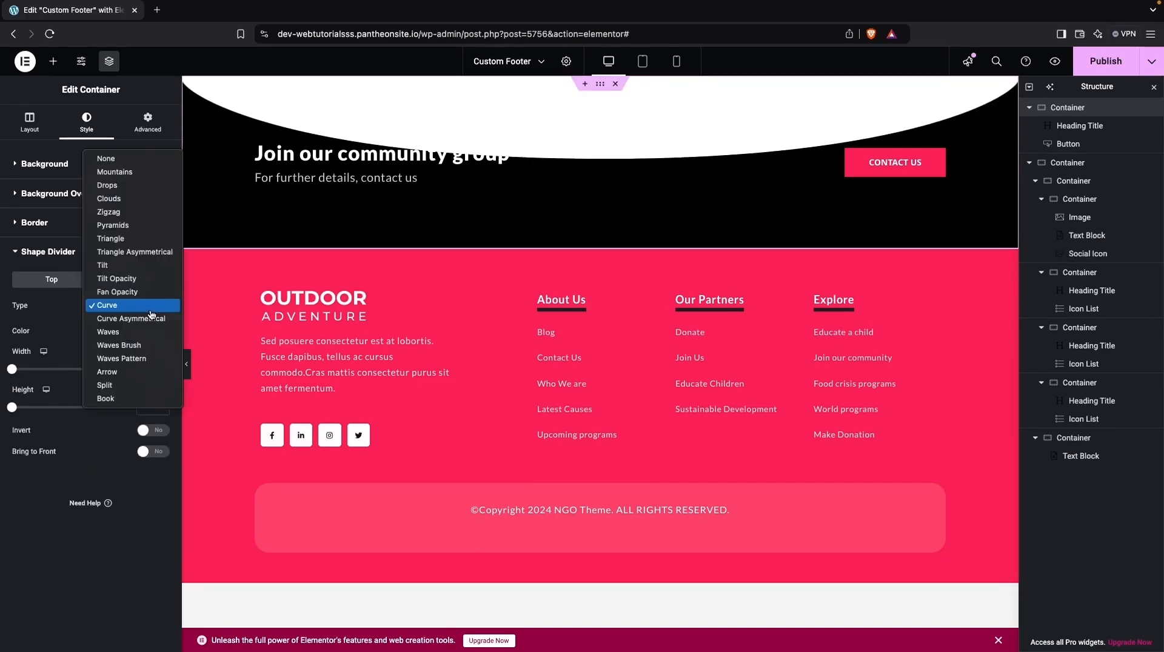
{"action": "left_click", "coordinate": [131, 332]}
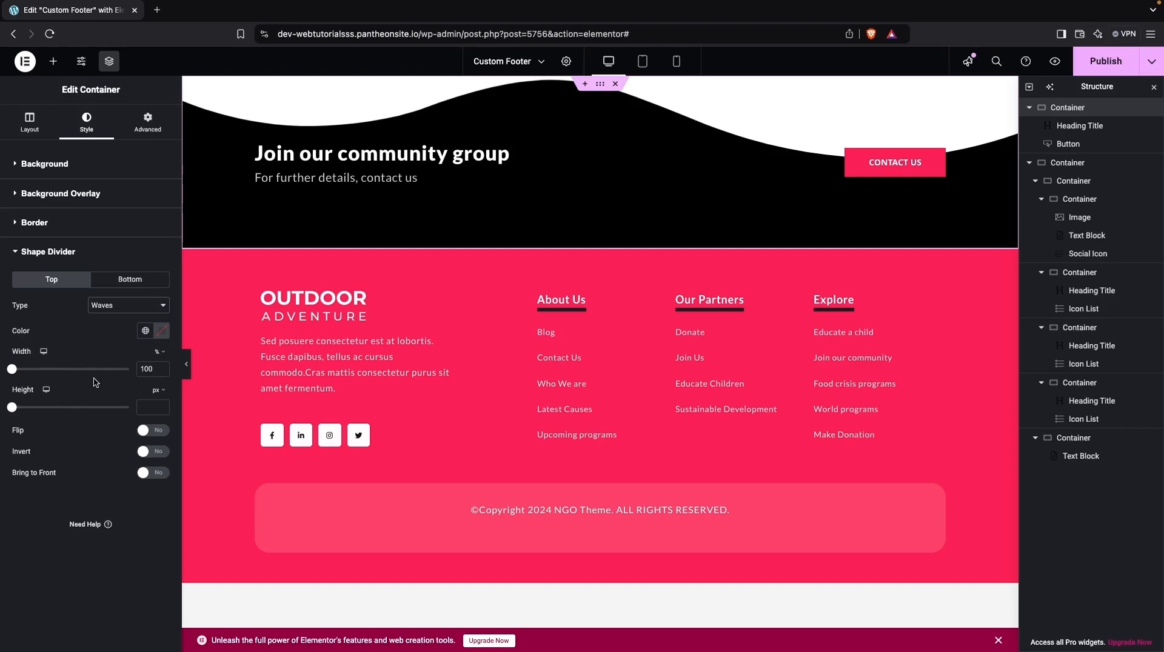
{"action": "left_click_drag", "start_coordinate": [12, 369], "coordinate": [27, 407]}
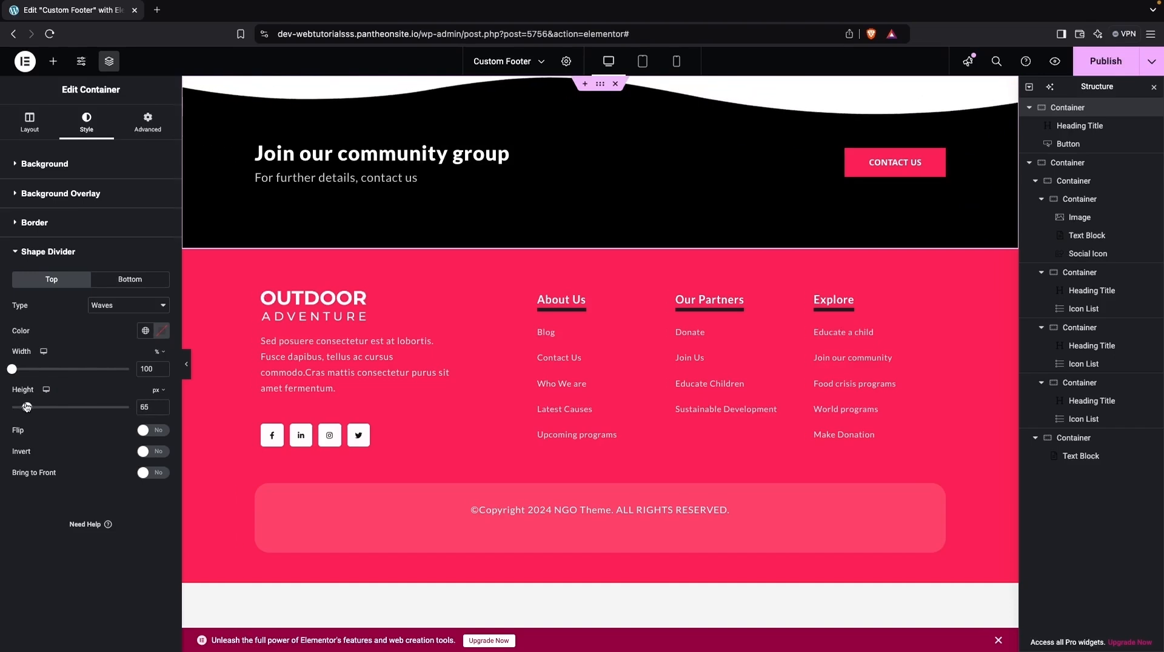
- Try the Clouds and Tilt types for the container's top shape divider
{"action": "left_click", "coordinate": [127, 305]}
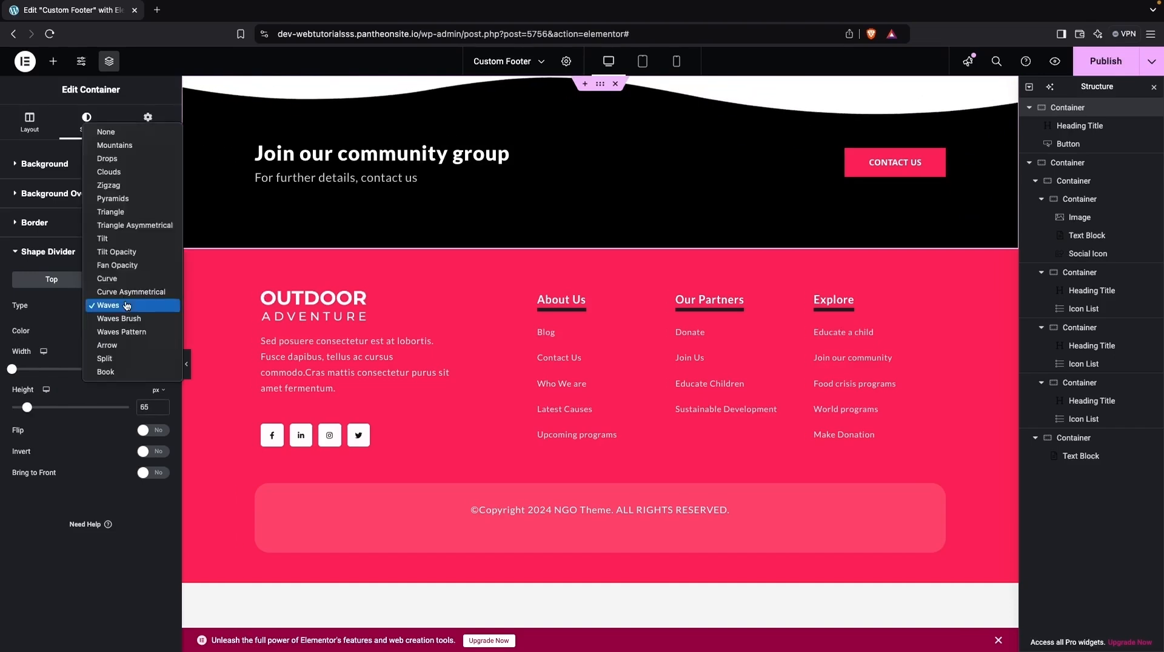
{"action": "left_click", "coordinate": [130, 171]}
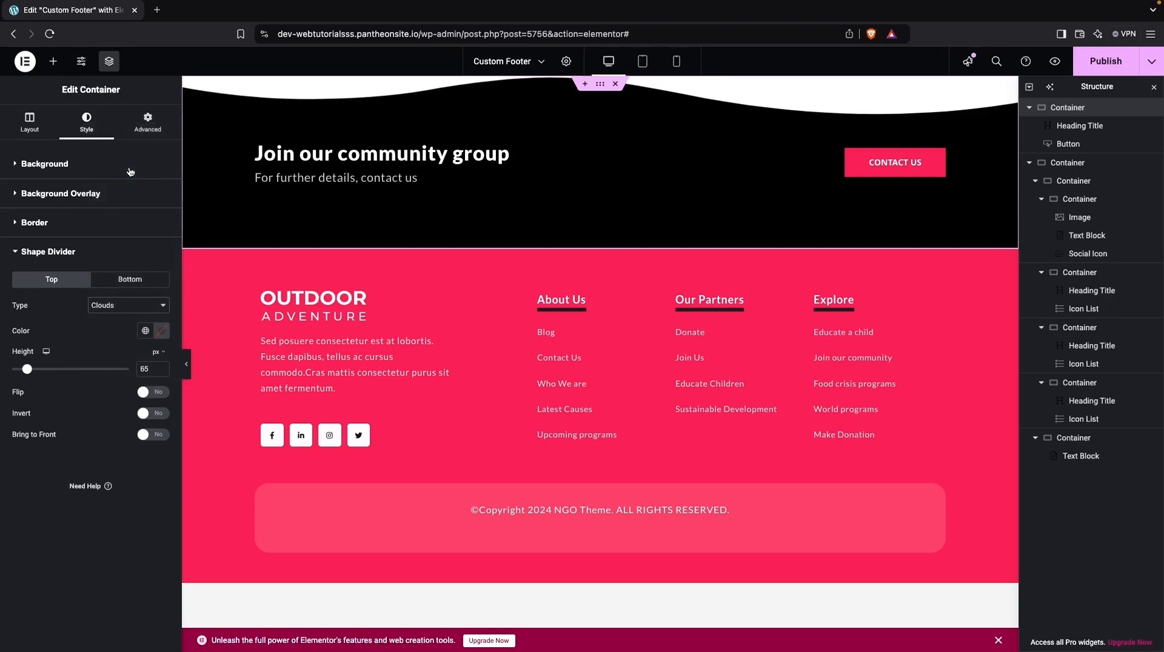
{"action": "left_click", "coordinate": [133, 304]}
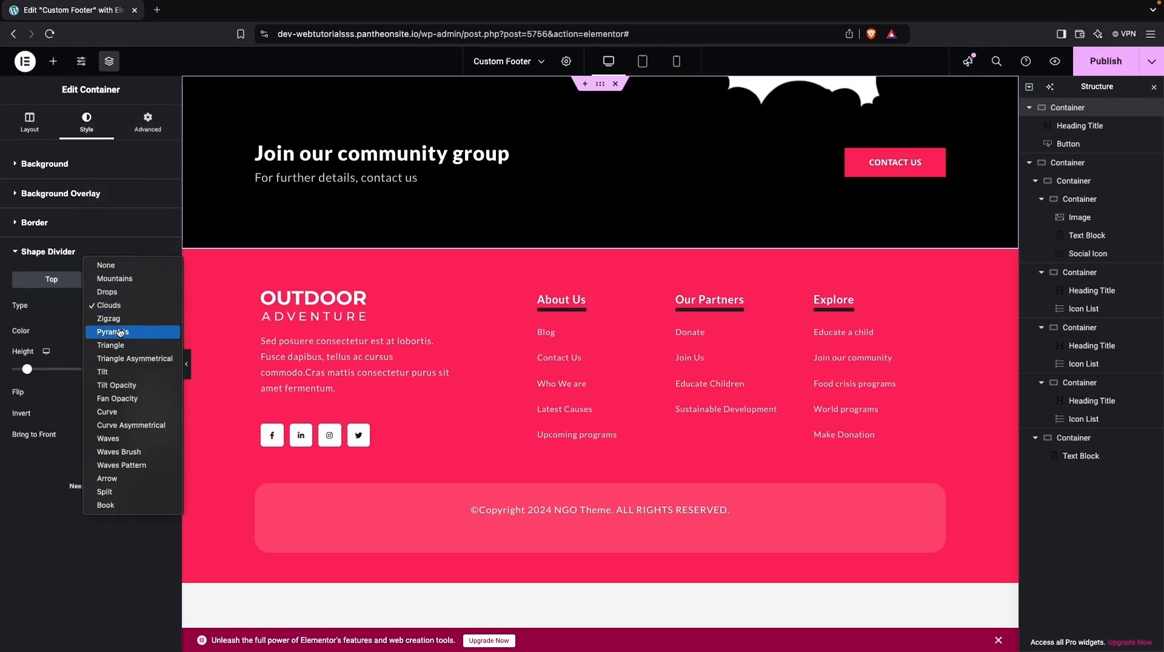
{"action": "left_click", "coordinate": [115, 373]}
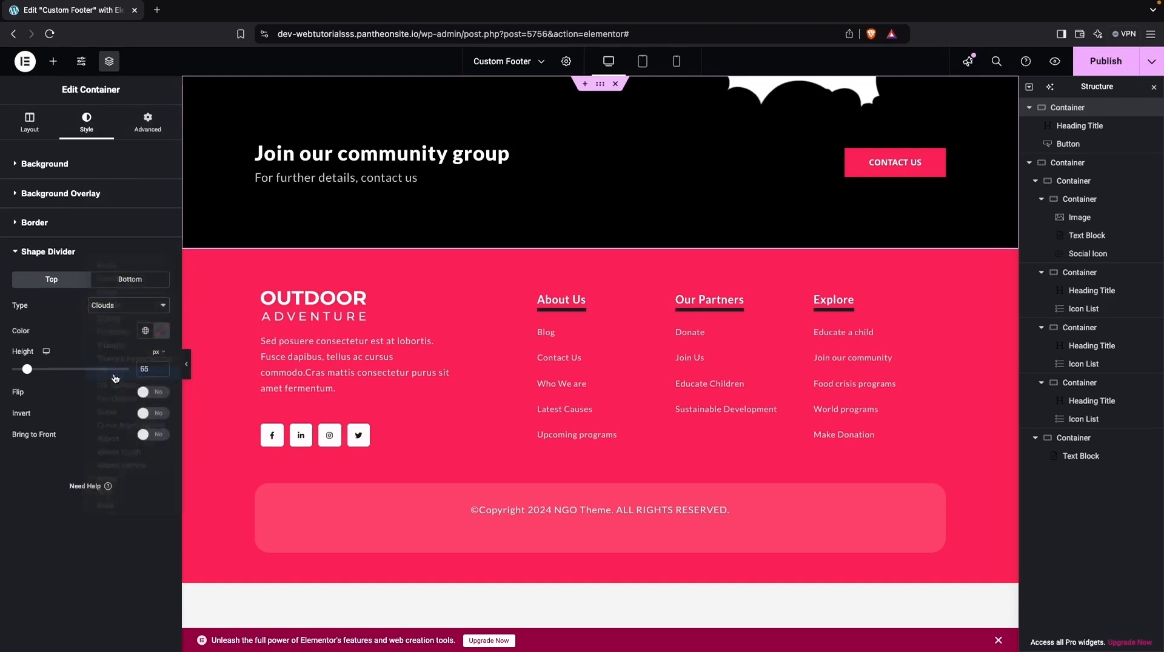
- Set the container's top shape divider to Mountains with a width of 150% and a height of 42 px
{"action": "left_click", "coordinate": [128, 307]}
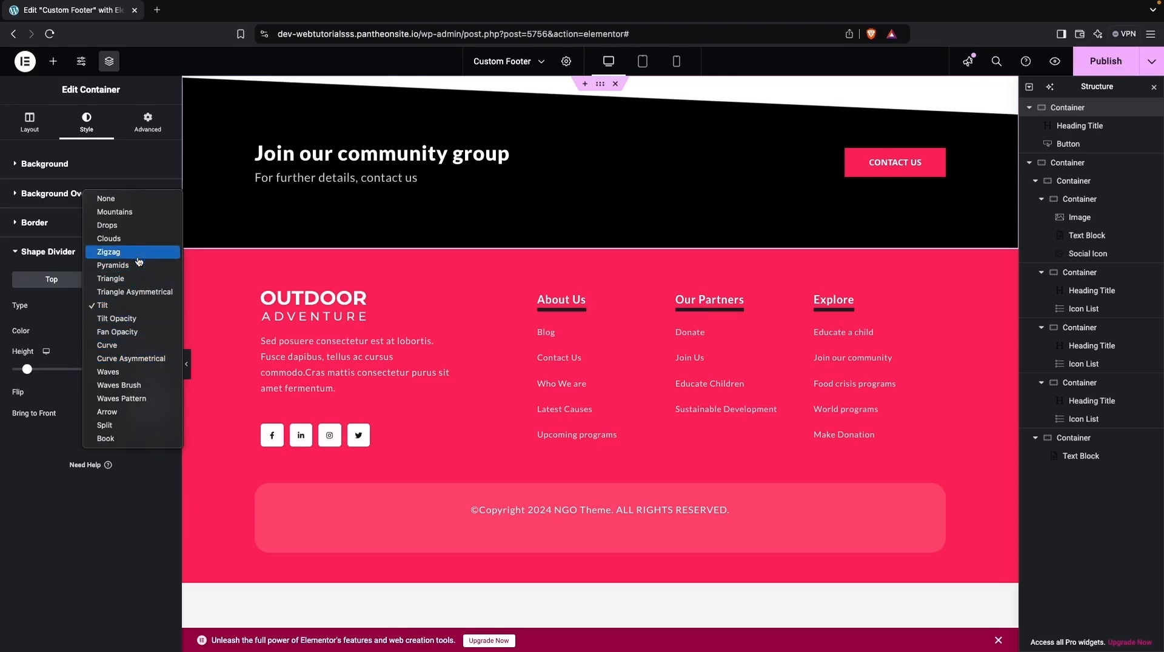
{"action": "left_click", "coordinate": [136, 213]}
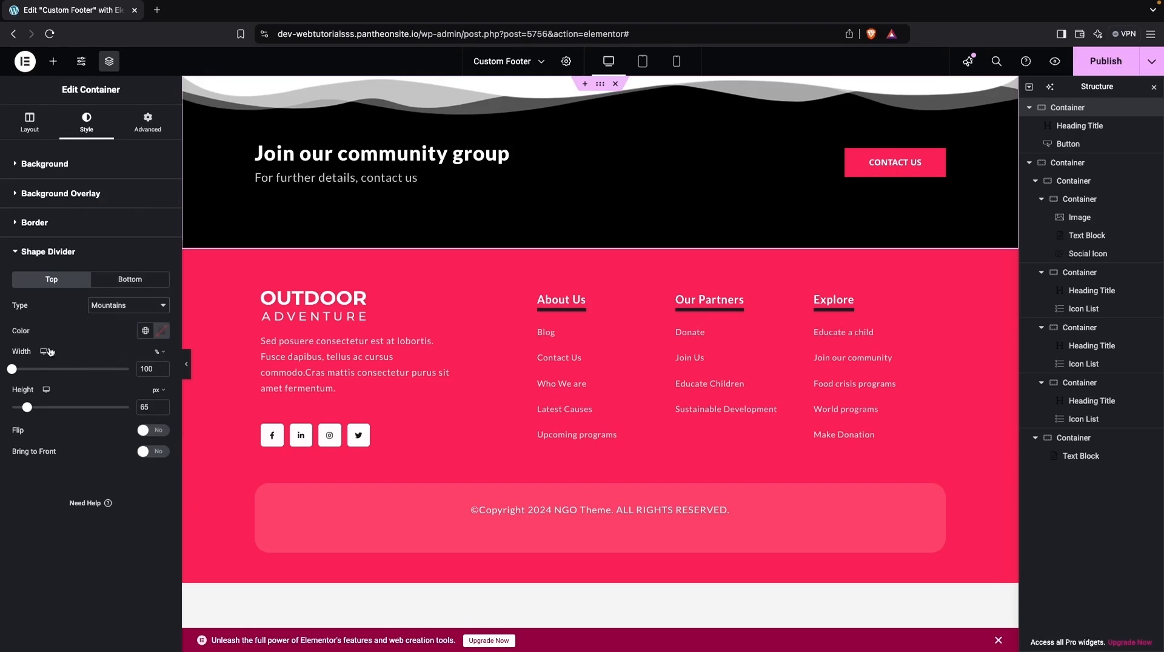
{"action": "left_click_drag", "start_coordinate": [27, 407], "coordinate": [20, 417]}
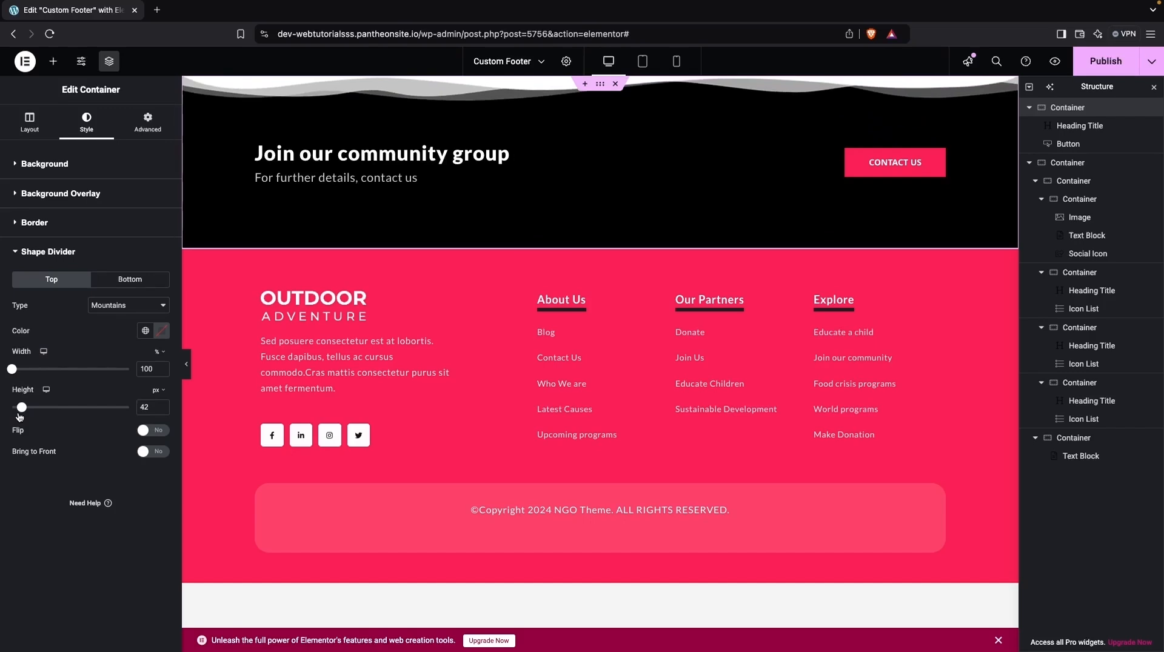
{"action": "left_click", "coordinate": [148, 431]}
{"action": "left_click", "coordinate": [148, 430]}
{"action": "left_click_drag", "start_coordinate": [12, 370], "coordinate": [42, 370]}
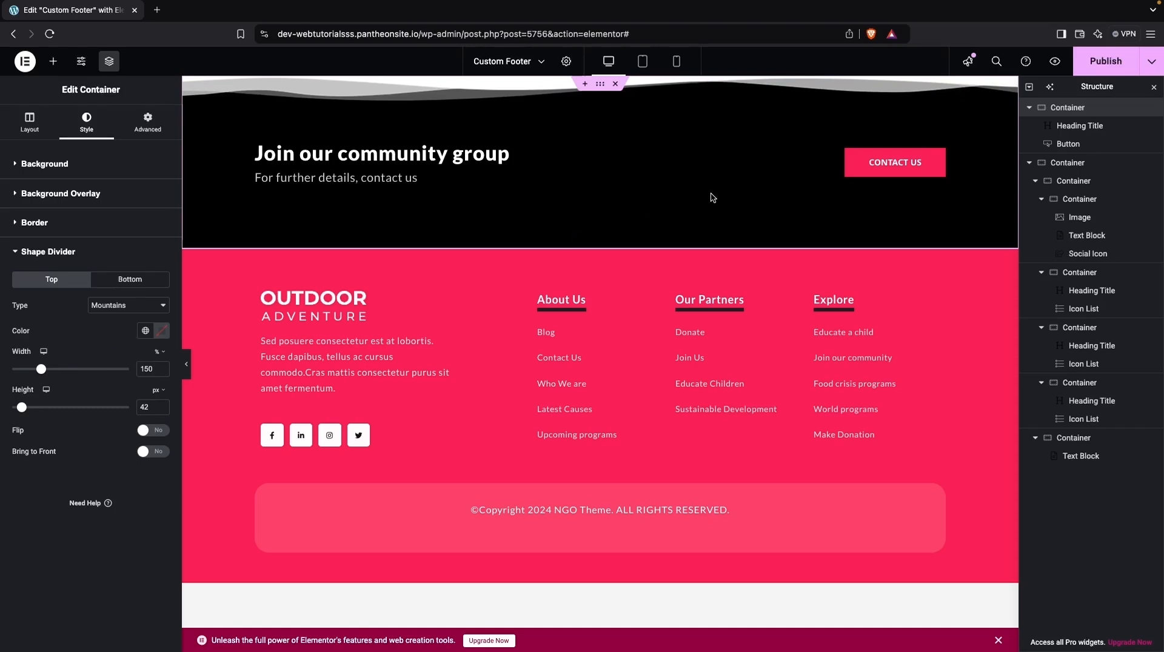
- Publish the Custom Footer template and exit the editor to the WordPress dashboard
{"action": "left_click", "coordinate": [1106, 61]}
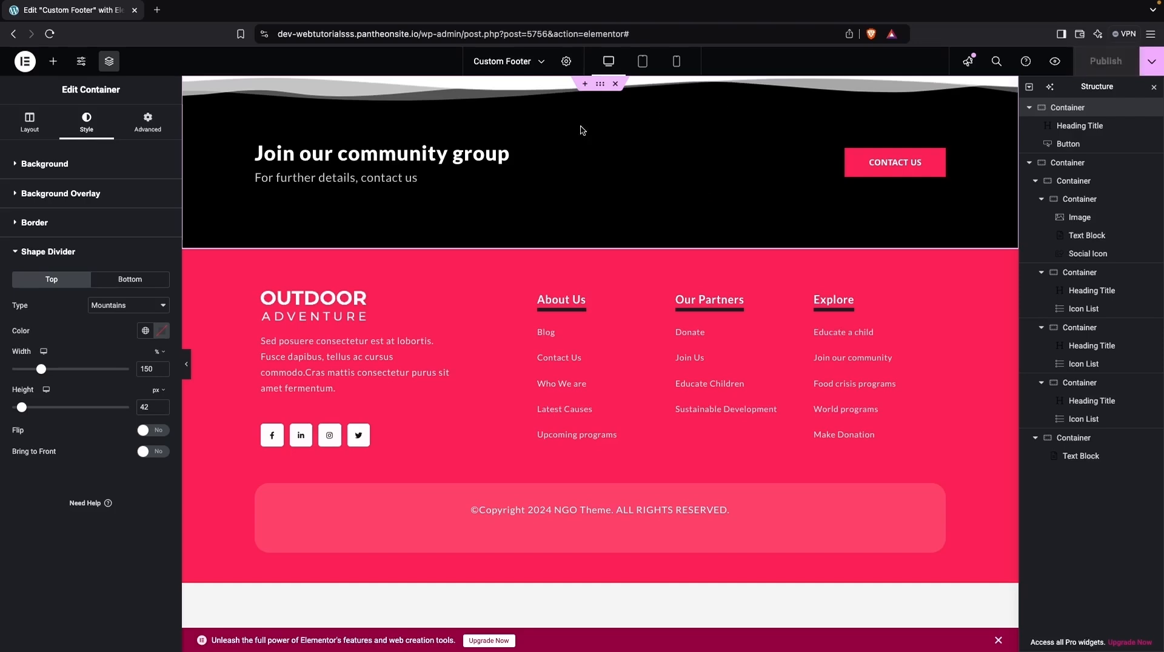
{"action": "left_click", "coordinate": [24, 62]}
{"action": "left_click", "coordinate": [64, 185]}
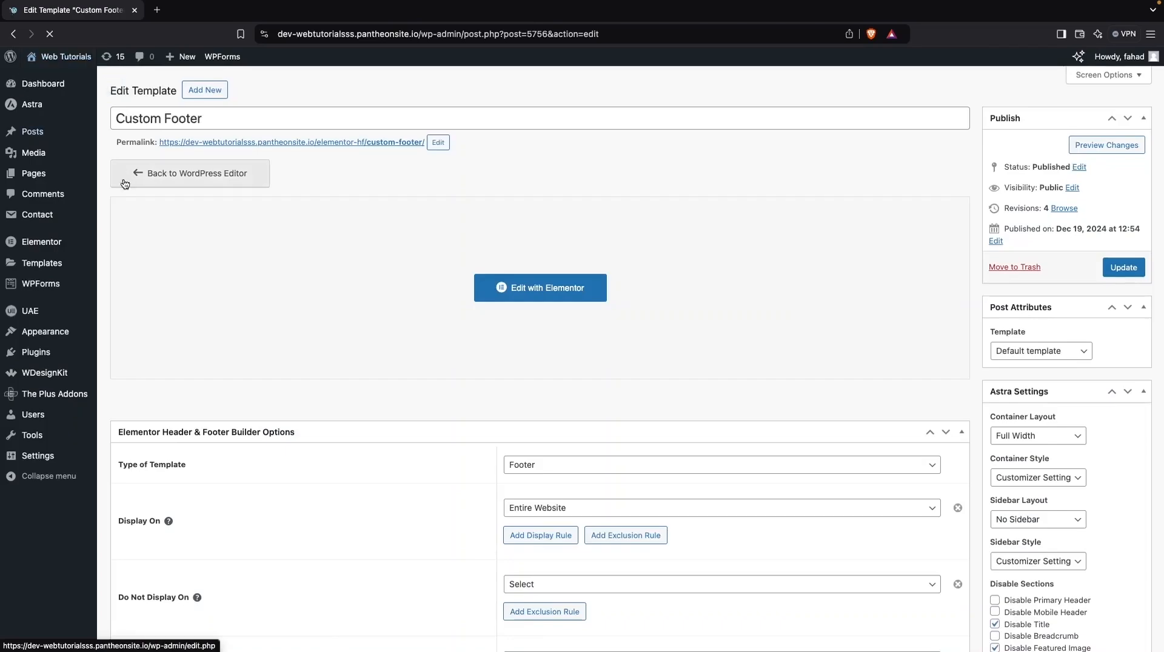
- Open the live site in a new browser tab and examine the footer beneath the homepage content
{"action": "left_click", "coordinate": [50, 79], "text": "super"}
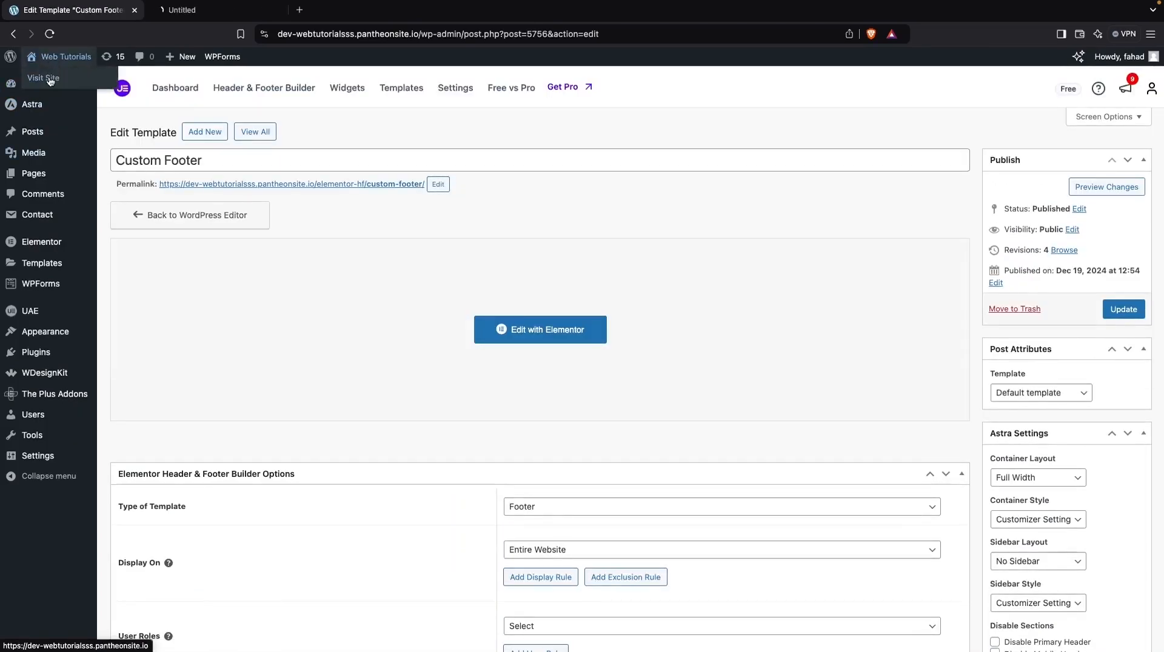
{"action": "left_click", "coordinate": [167, 15]}
{"action": "scroll", "coordinate": [236, 285], "scroll_direction": "down", "scroll_amount": 8}
{"action": "scroll", "coordinate": [235, 285], "scroll_direction": "down", "scroll_amount": 10}
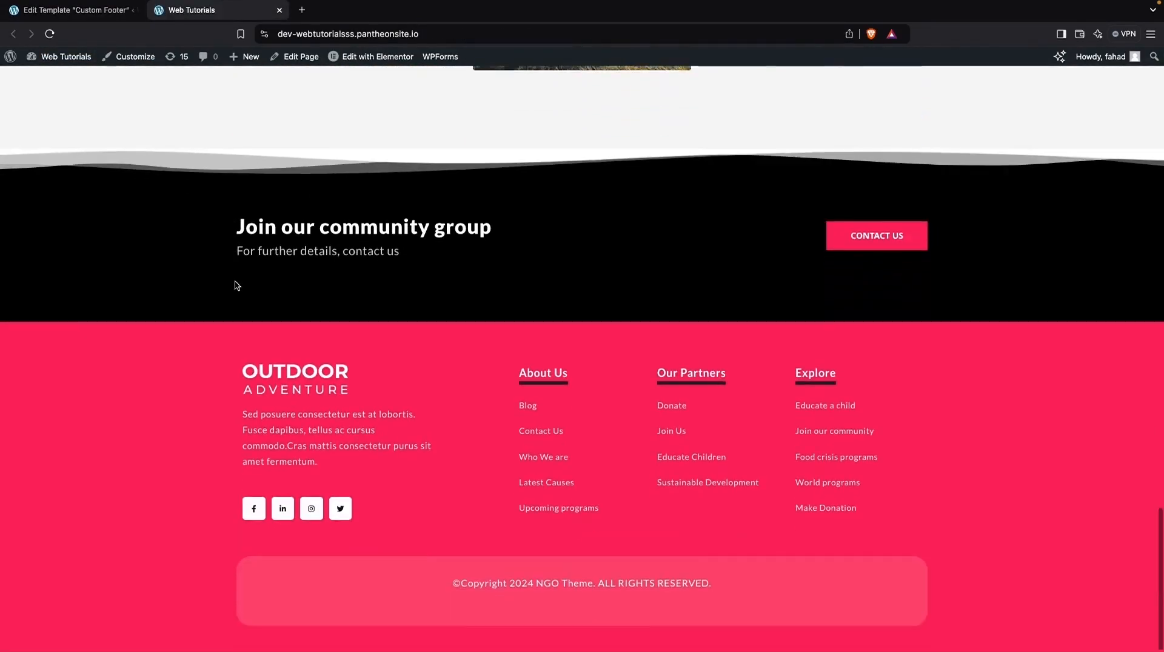
{"action": "scroll", "coordinate": [237, 285], "scroll_direction": "up", "scroll_amount": 4}
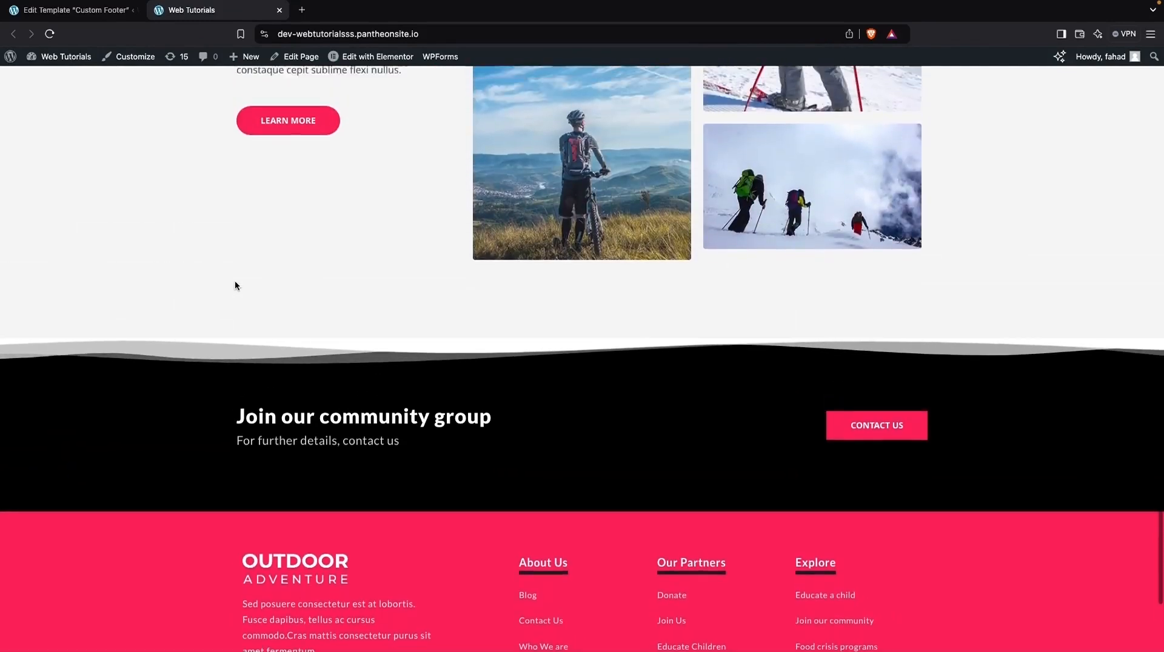
{"action": "scroll", "coordinate": [237, 285], "scroll_direction": "down", "scroll_amount": 4}
{"action": "scroll", "coordinate": [236, 286], "scroll_direction": "down", "scroll_amount": 1}
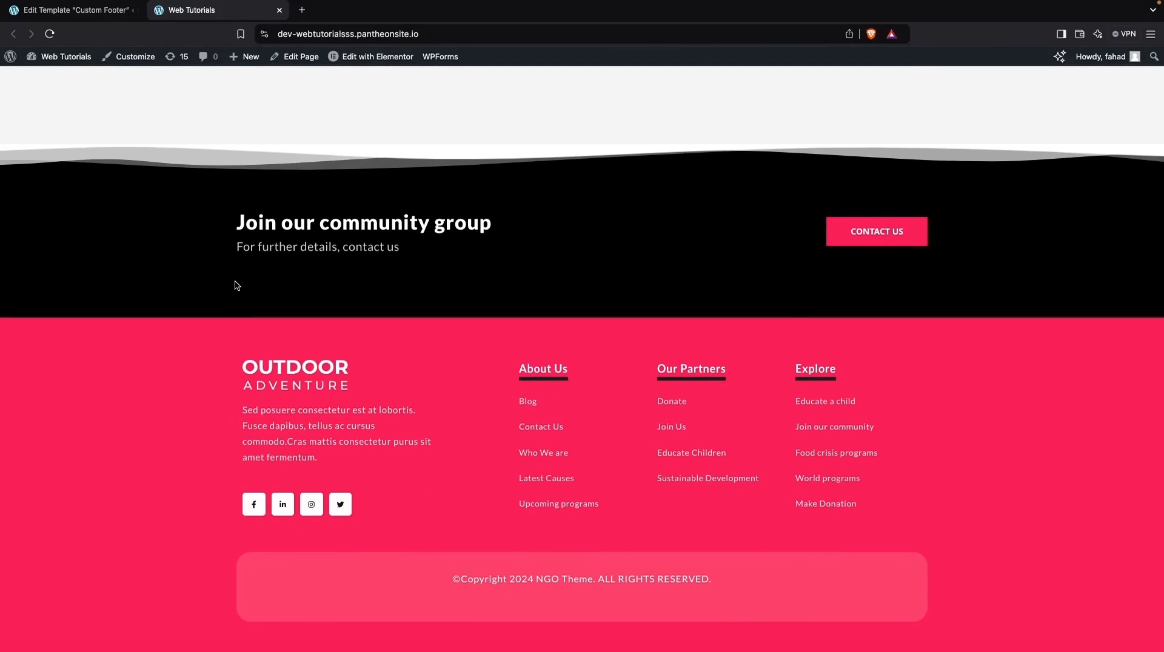
{"action": "scroll", "coordinate": [234, 283], "scroll_direction": "up", "scroll_amount": 1}
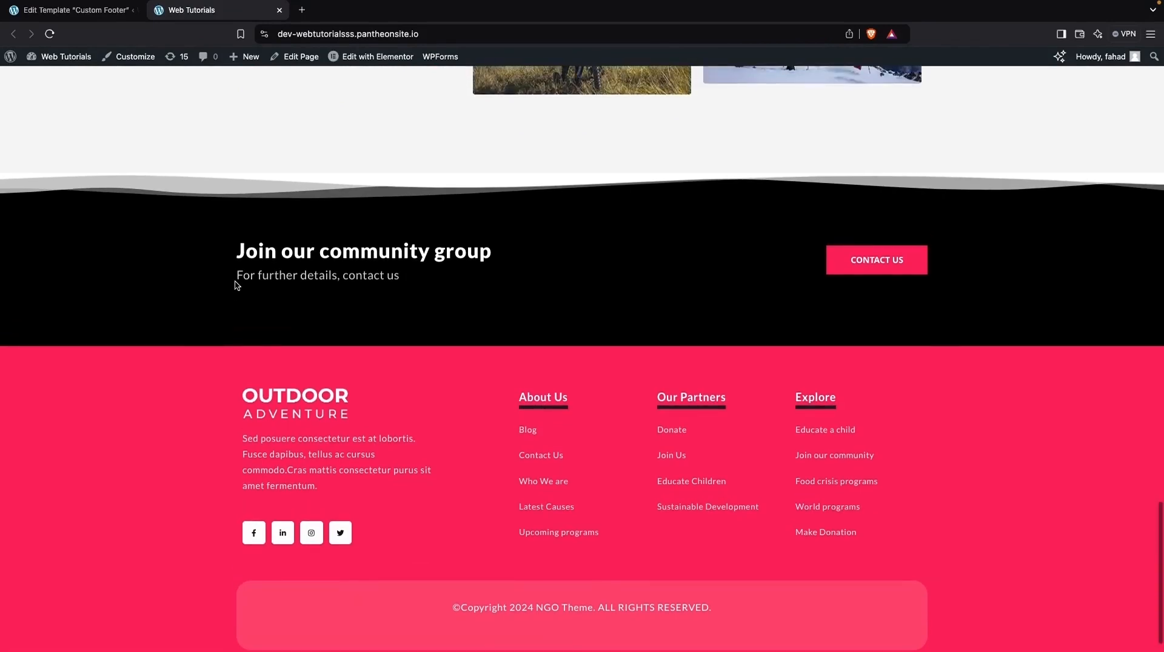
{"action": "scroll", "coordinate": [235, 283], "scroll_direction": "down", "scroll_amount": 1}
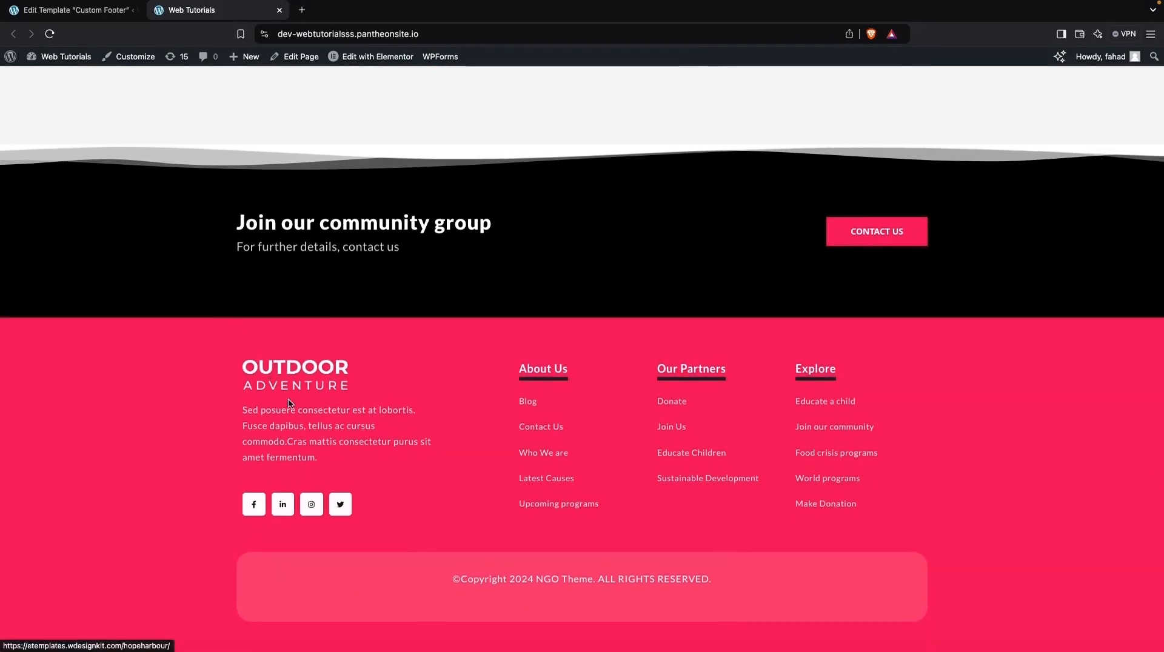